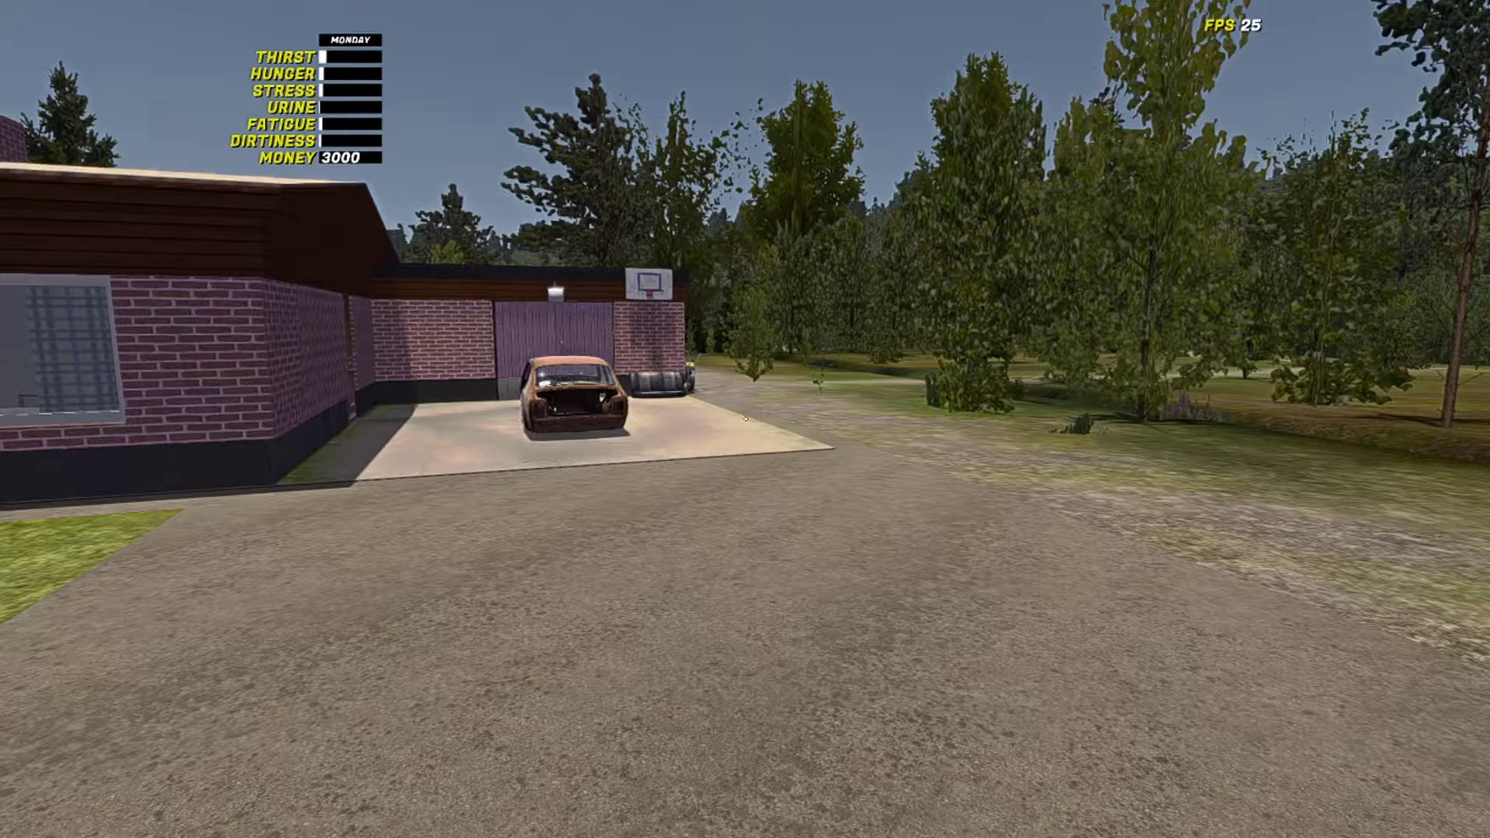
# - Walk around the yard and garage to gauge the starting framerate
pyautogui.press('s')
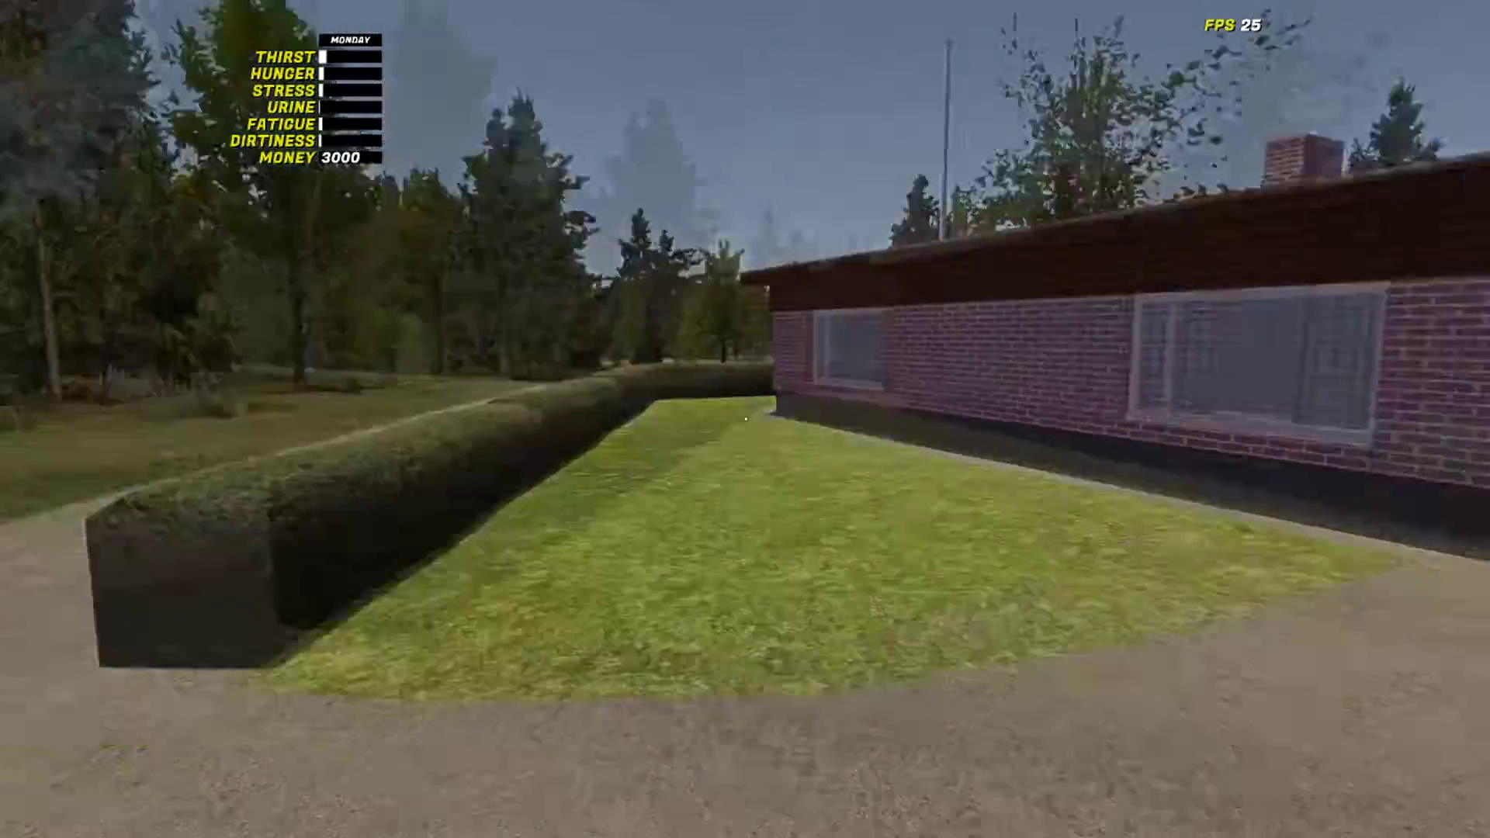
pyautogui.press('w')
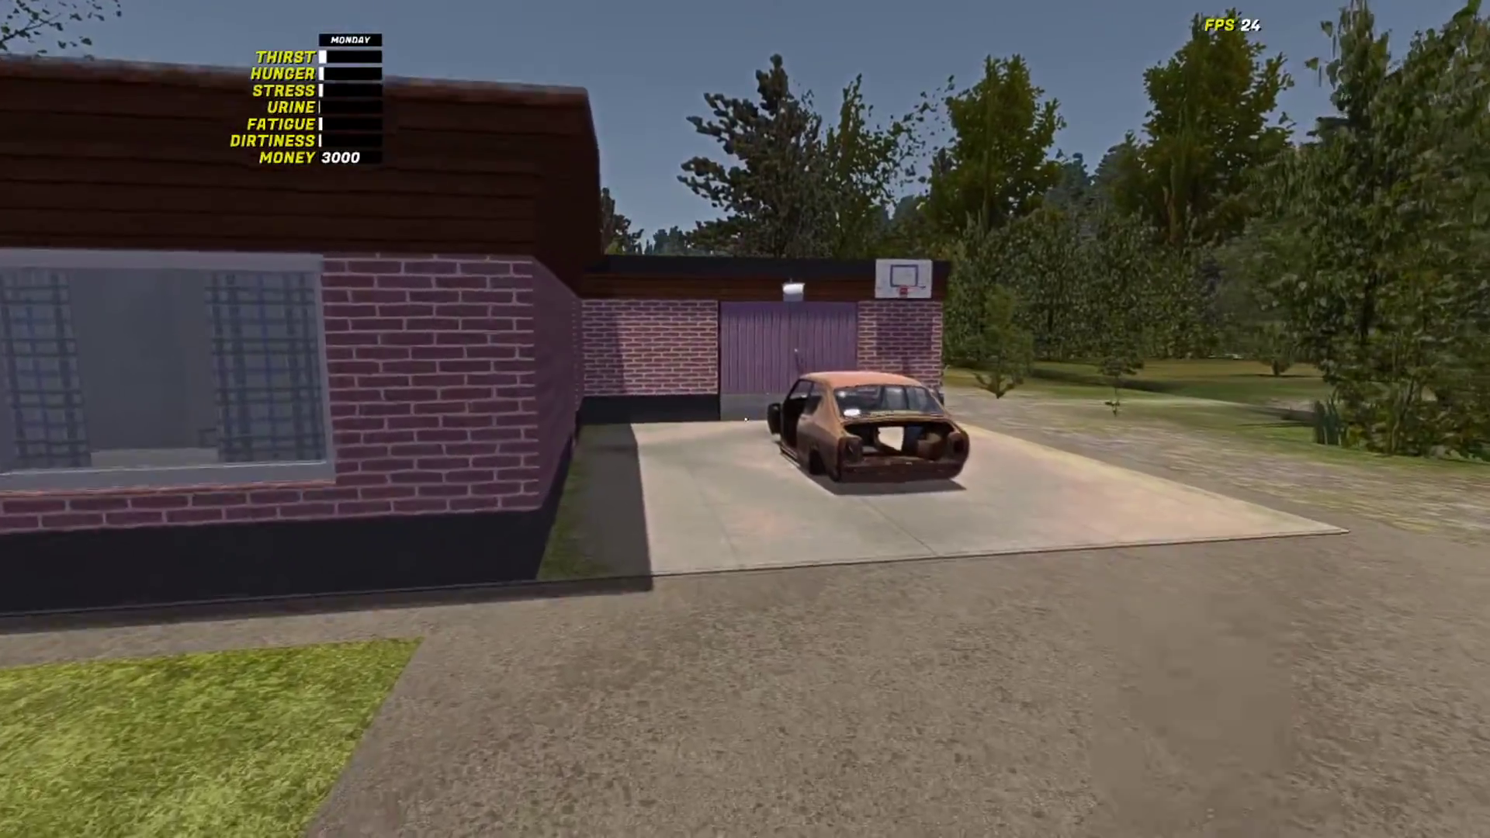
pyautogui.press('w')
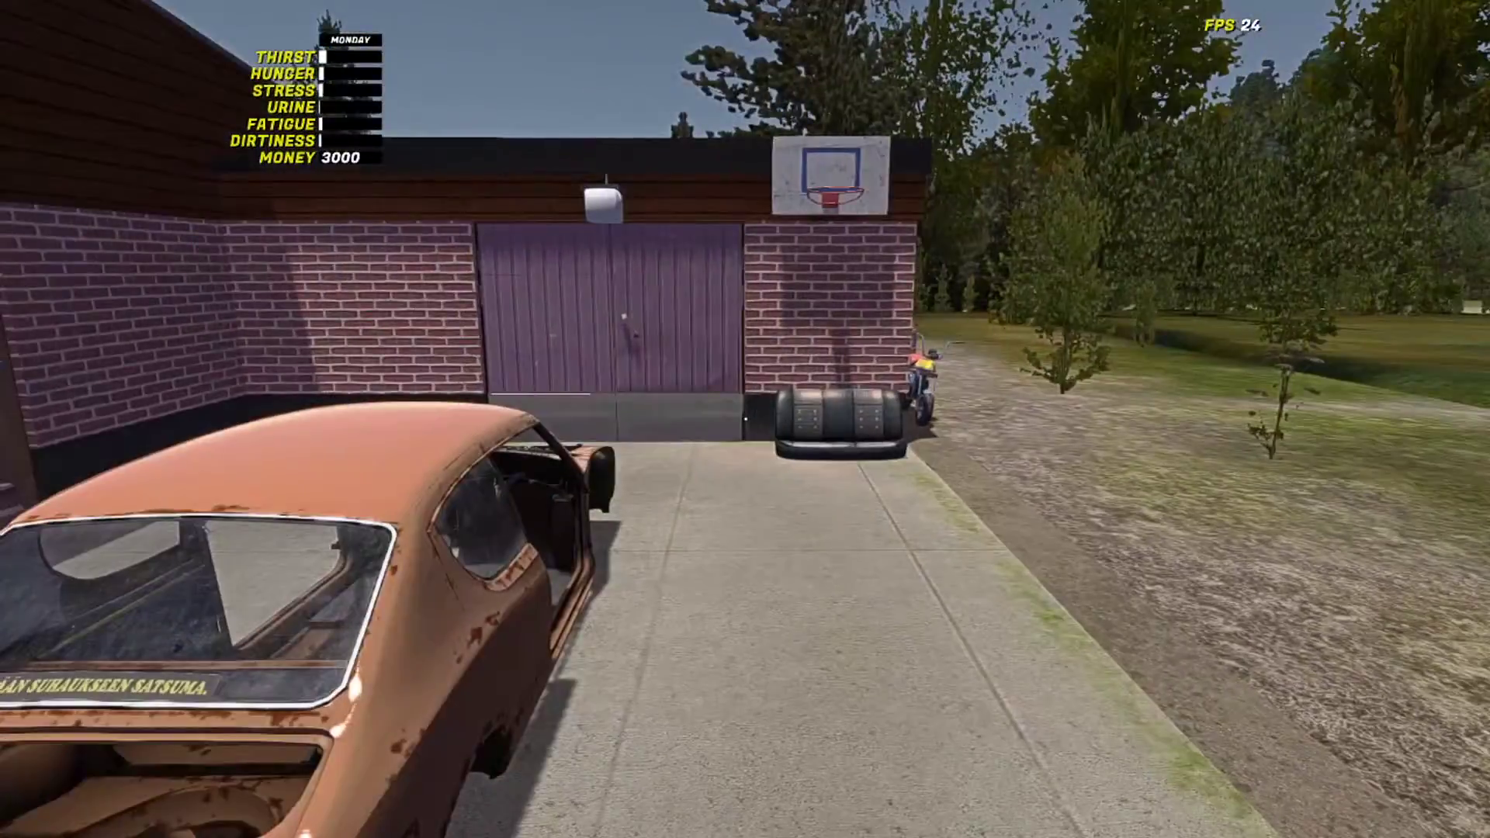
pyautogui.press('w')
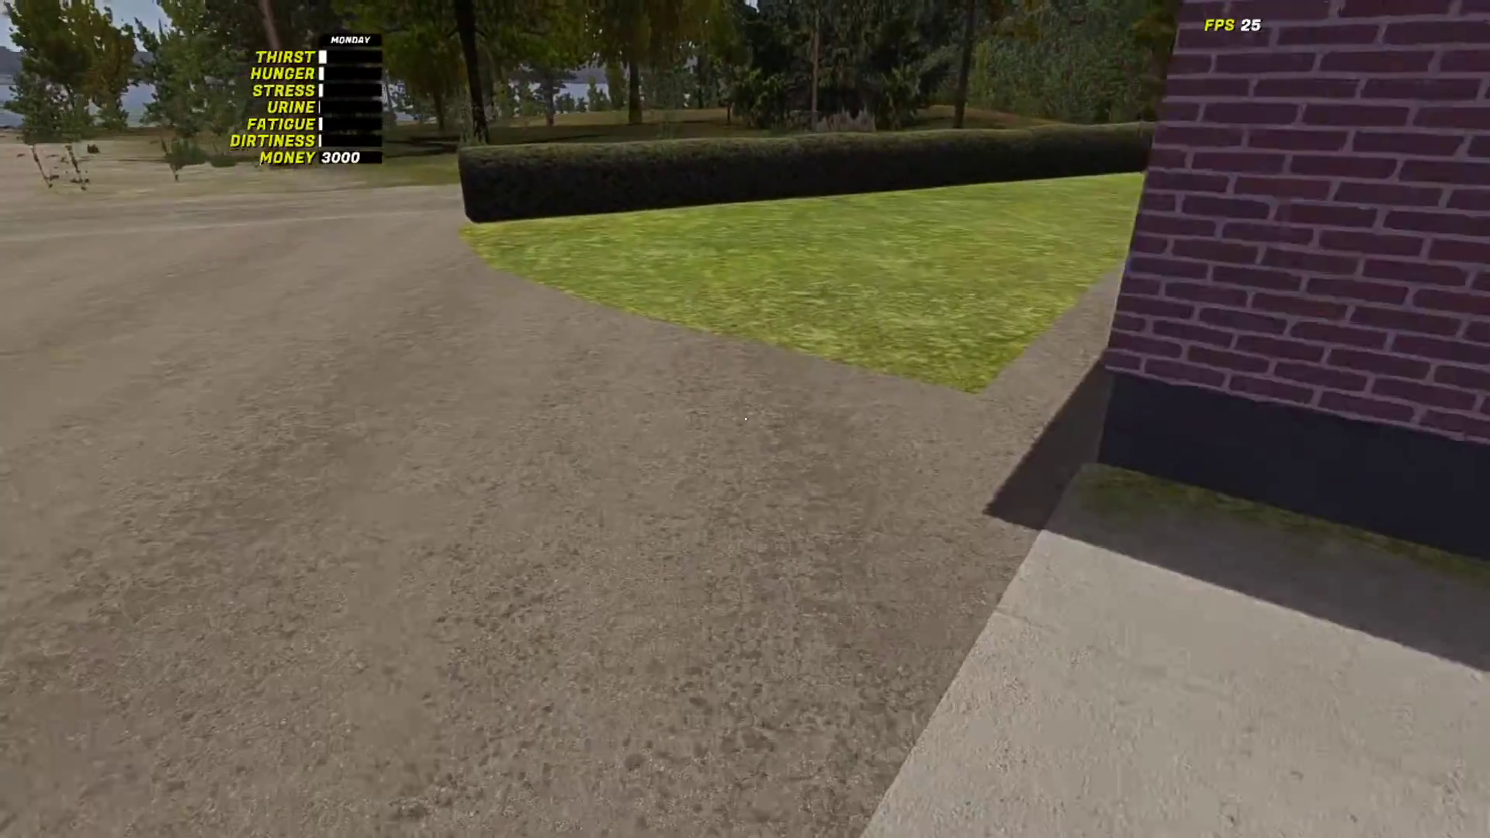
pyautogui.press('s')
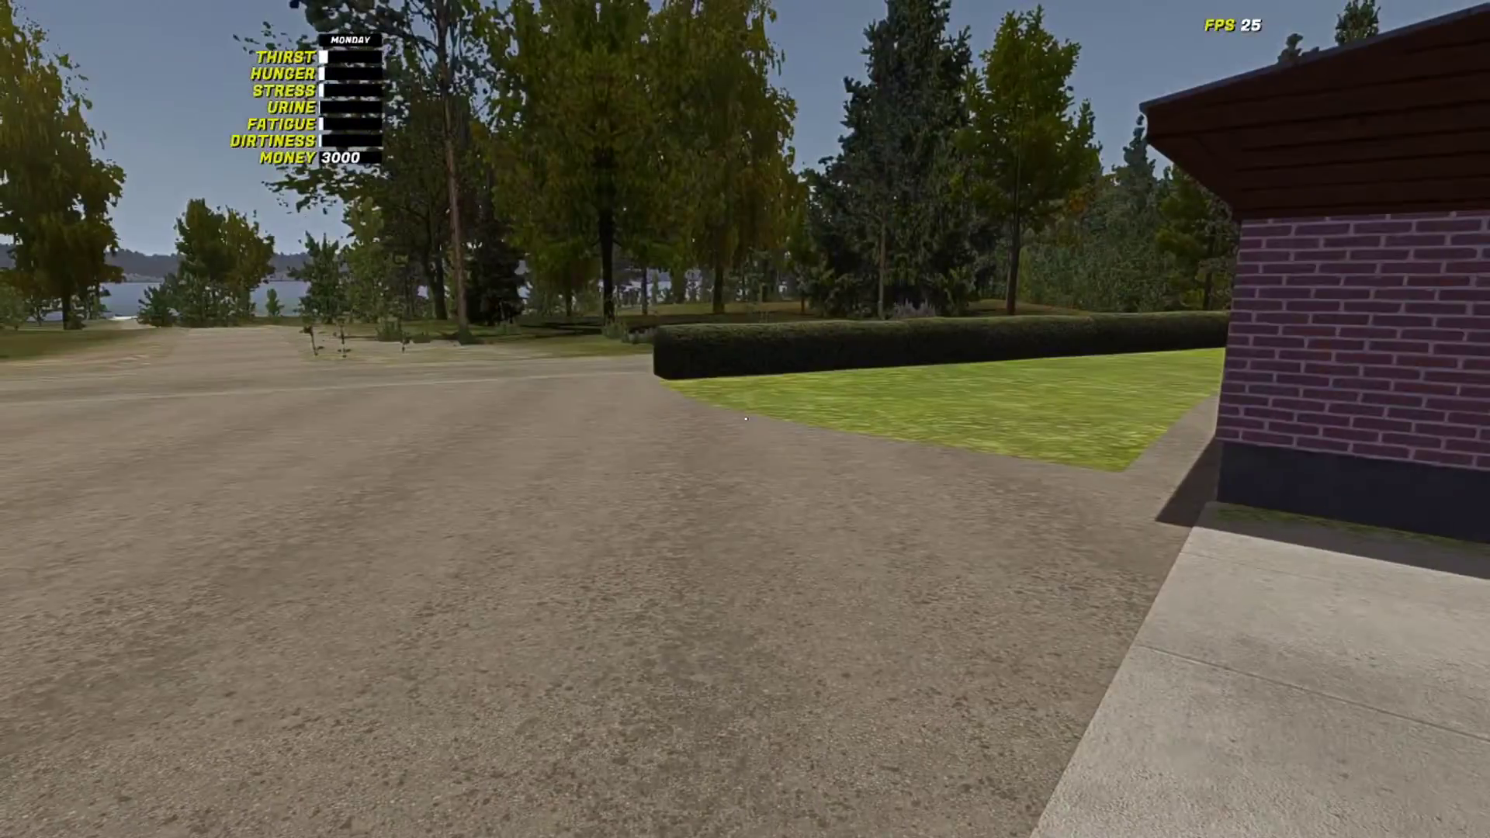
pyautogui.press('Escape')
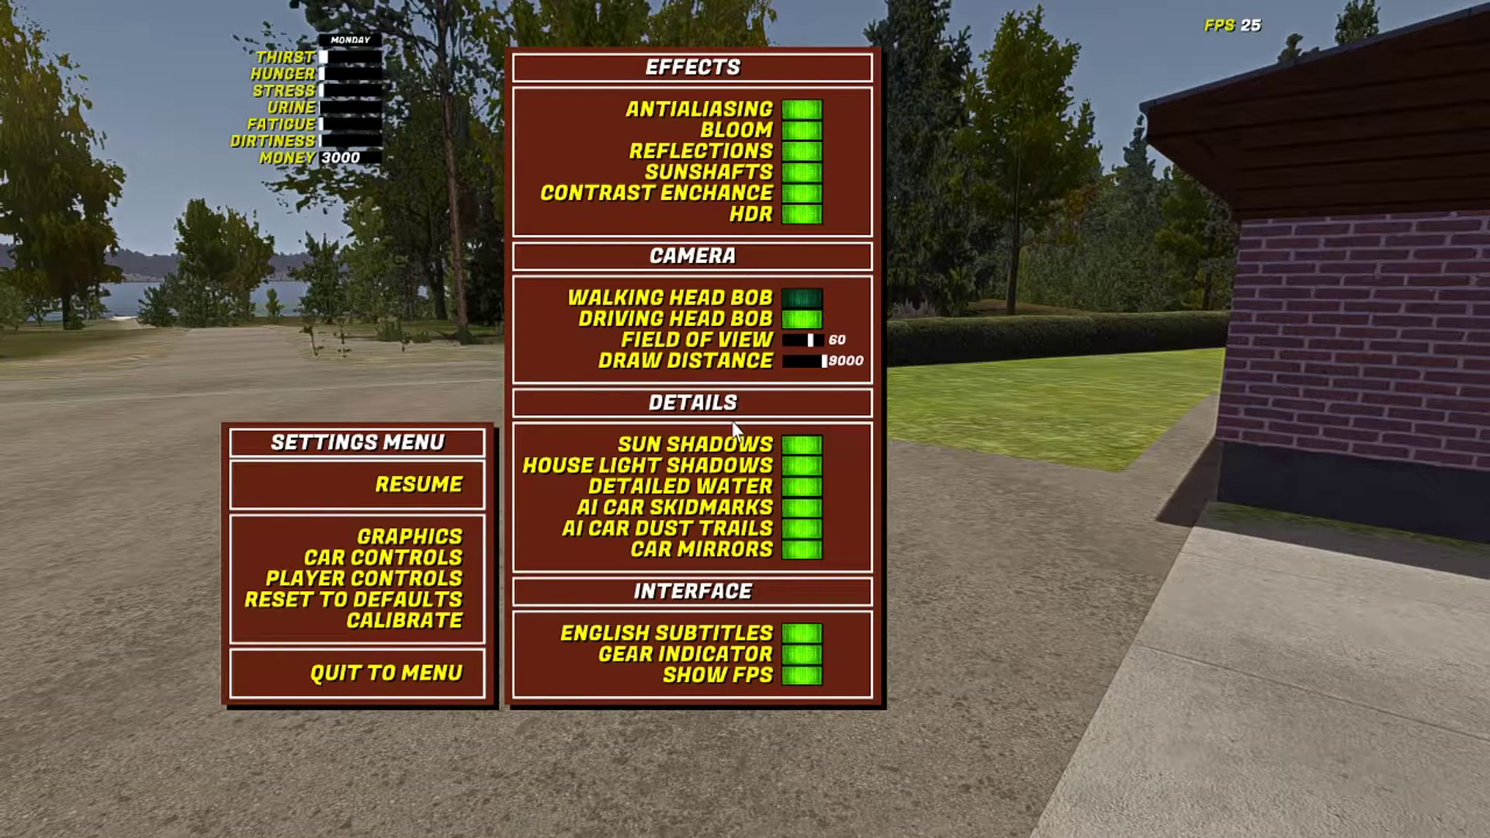
pyautogui.click(440, 485)
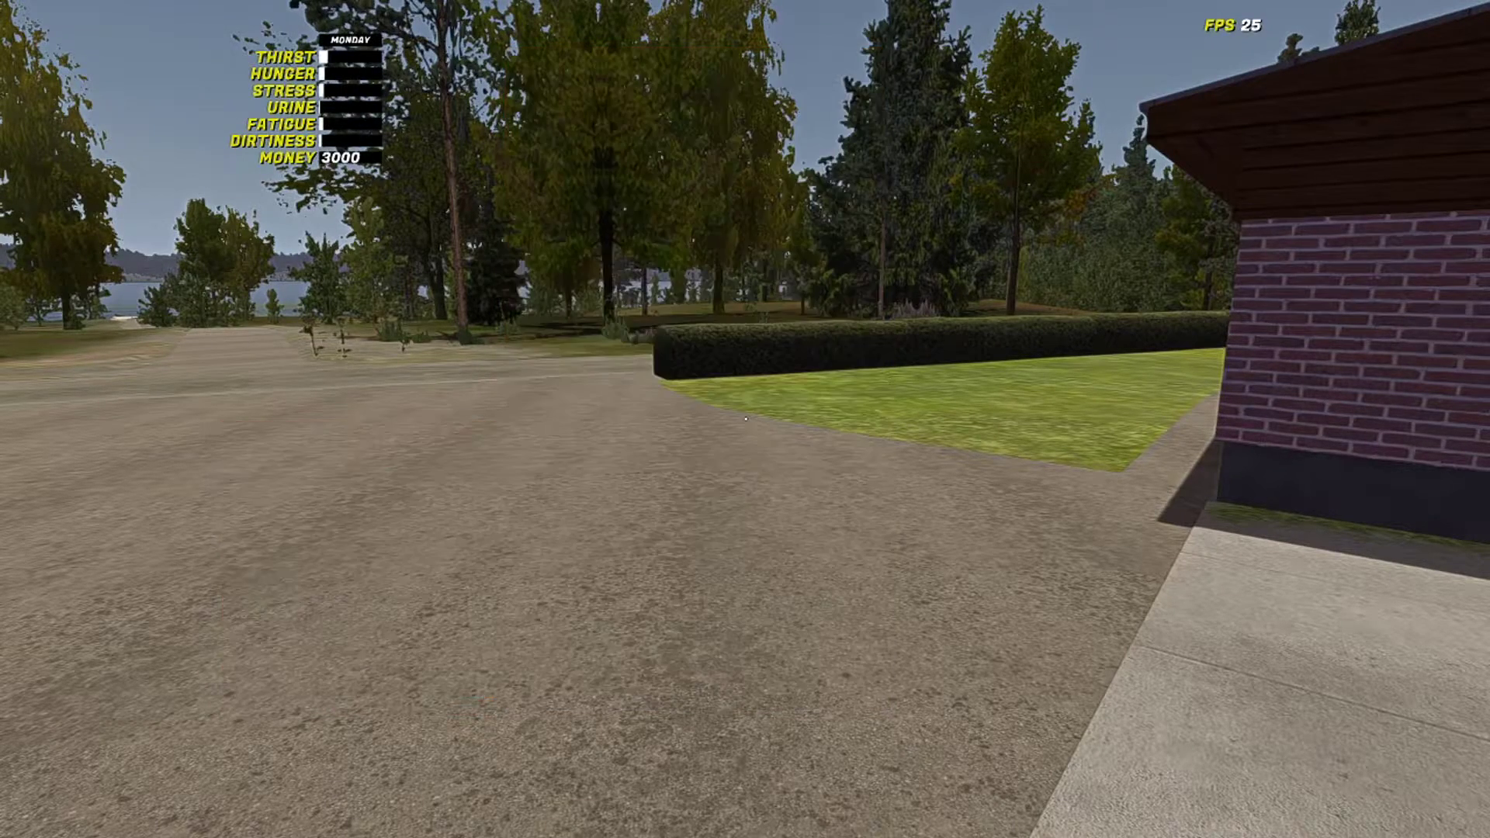
# - Turn off all visual effects and detail options except car mirrors, then resume
pyautogui.press('Escape')
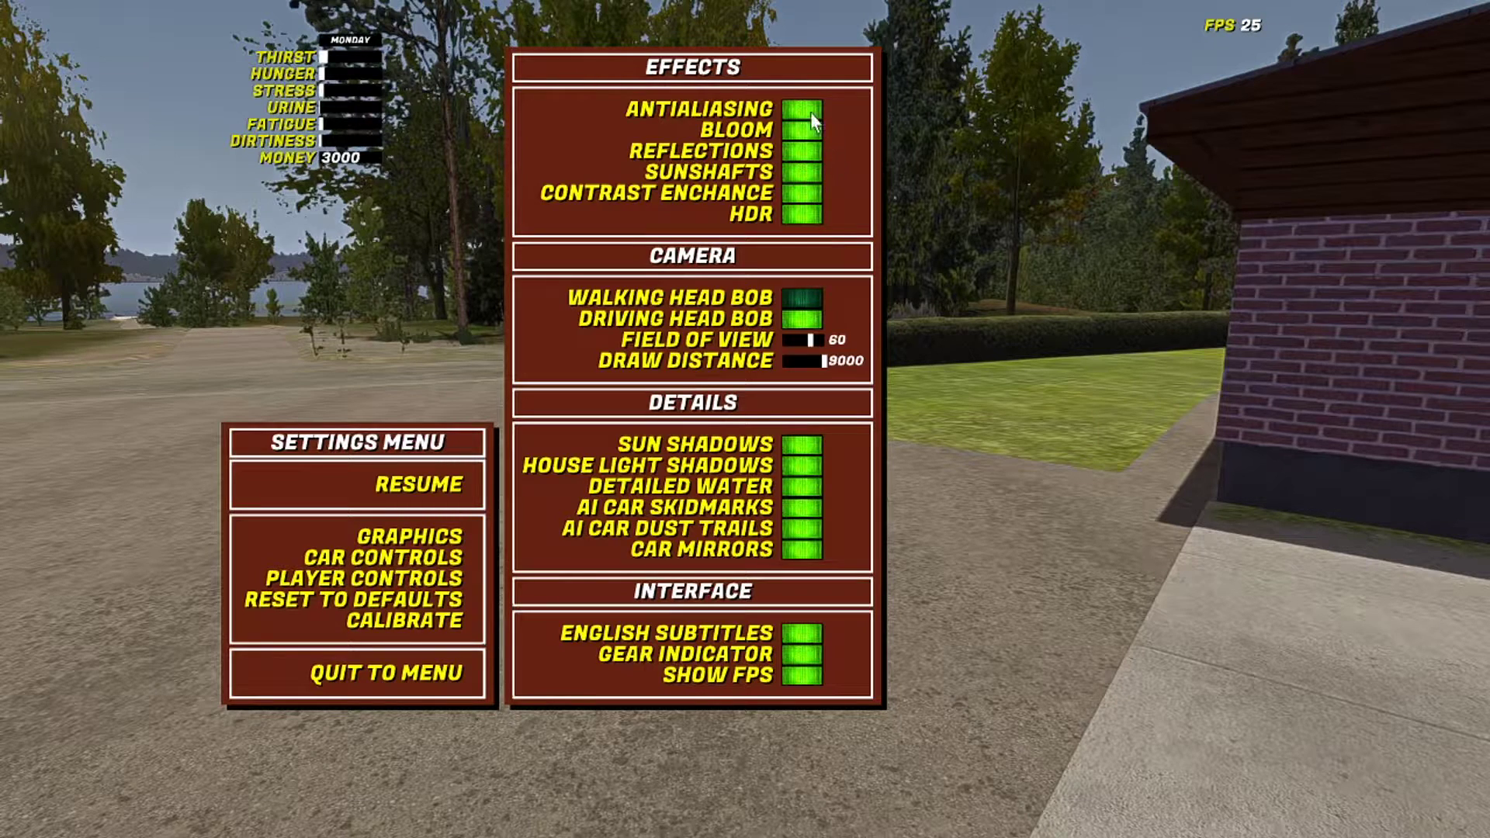
pyautogui.click(815, 217)
pyautogui.click(796, 189)
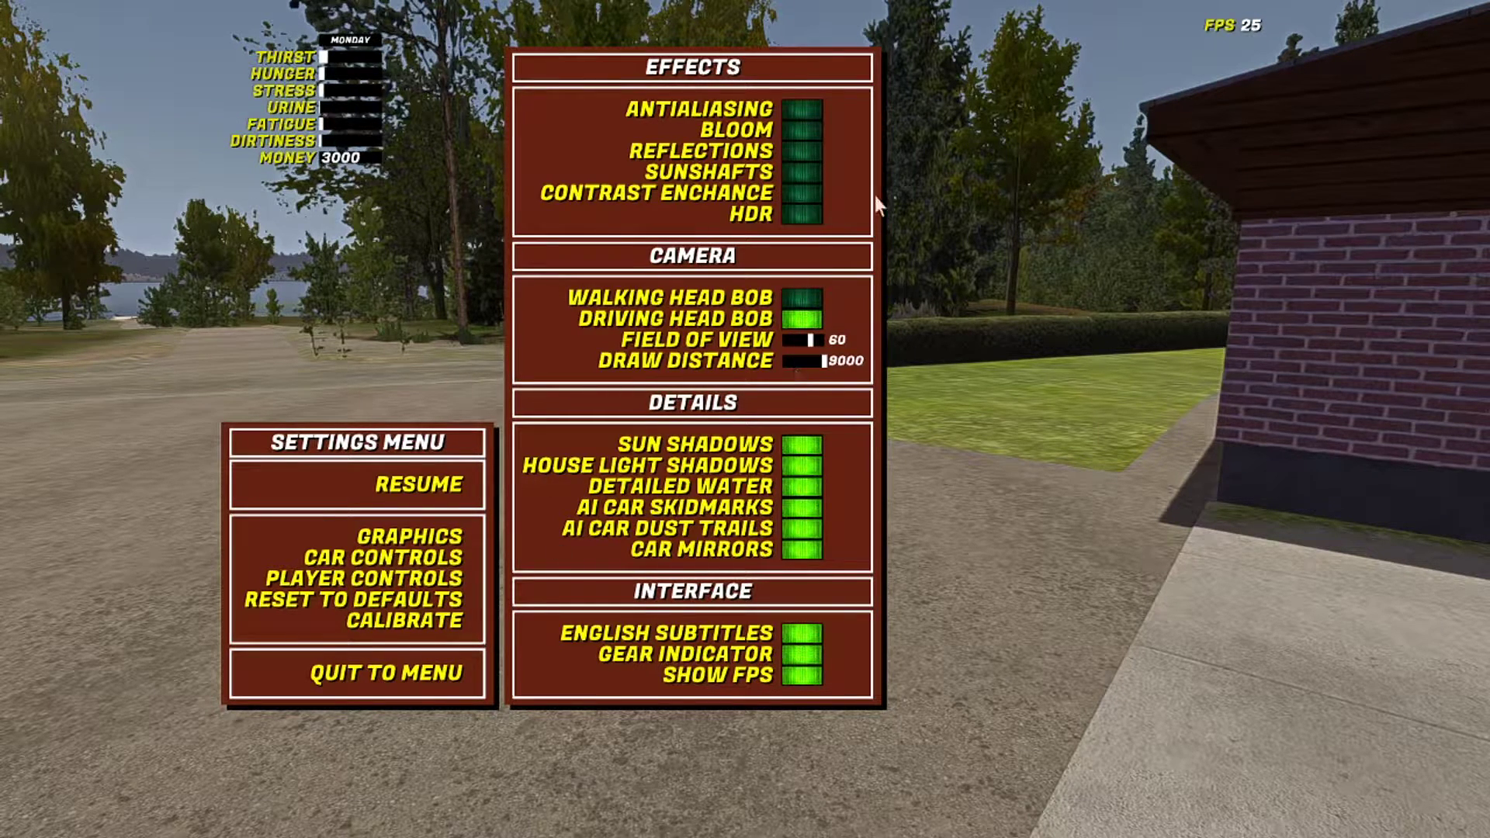
pyautogui.click(800, 446)
pyautogui.click(800, 507)
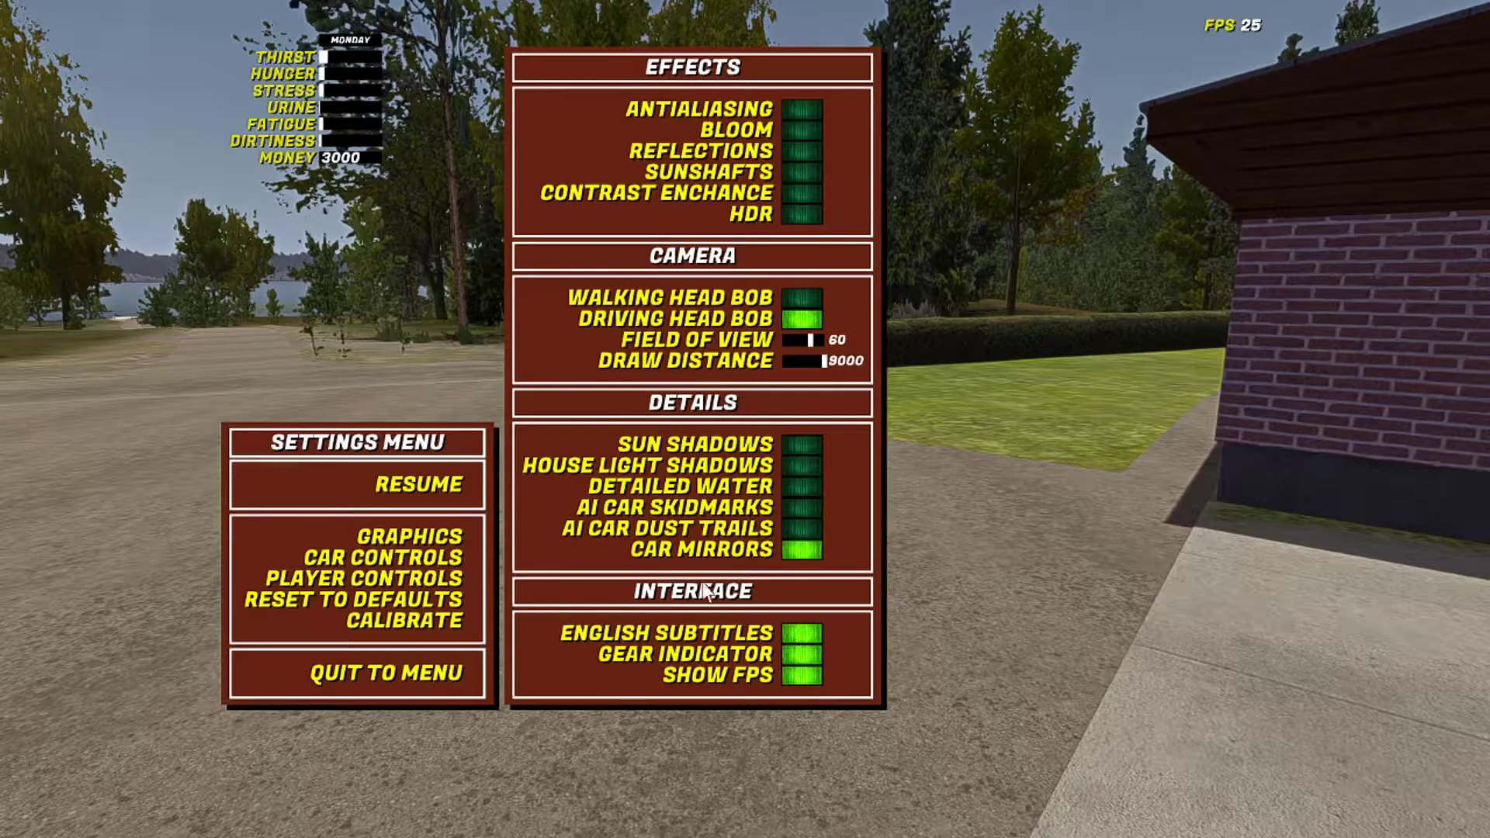
pyautogui.click(394, 484)
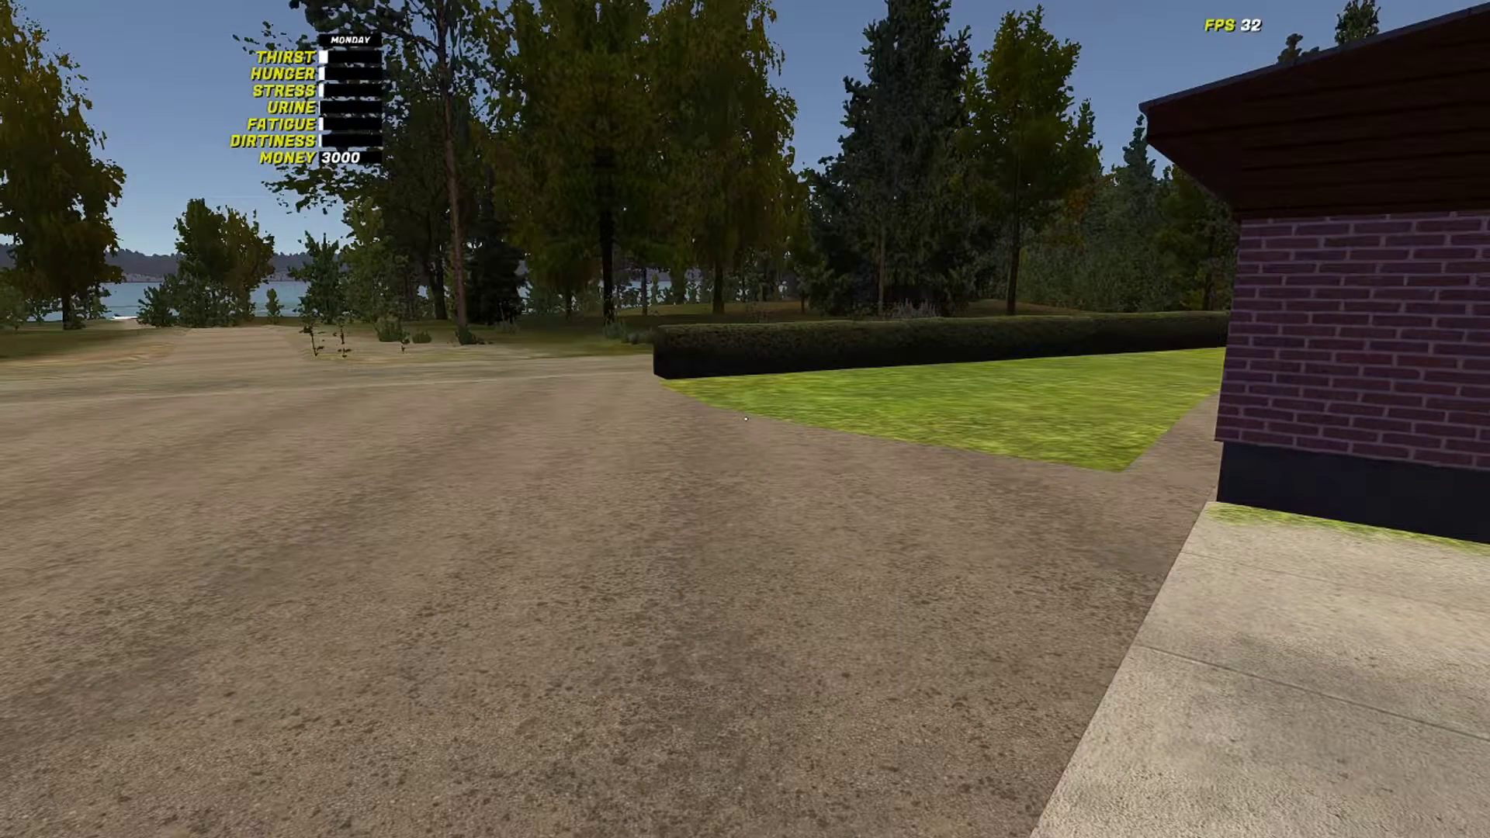
# - Walk past the garage and house to confirm about 44 FPS, then open settings
pyautogui.press('w')
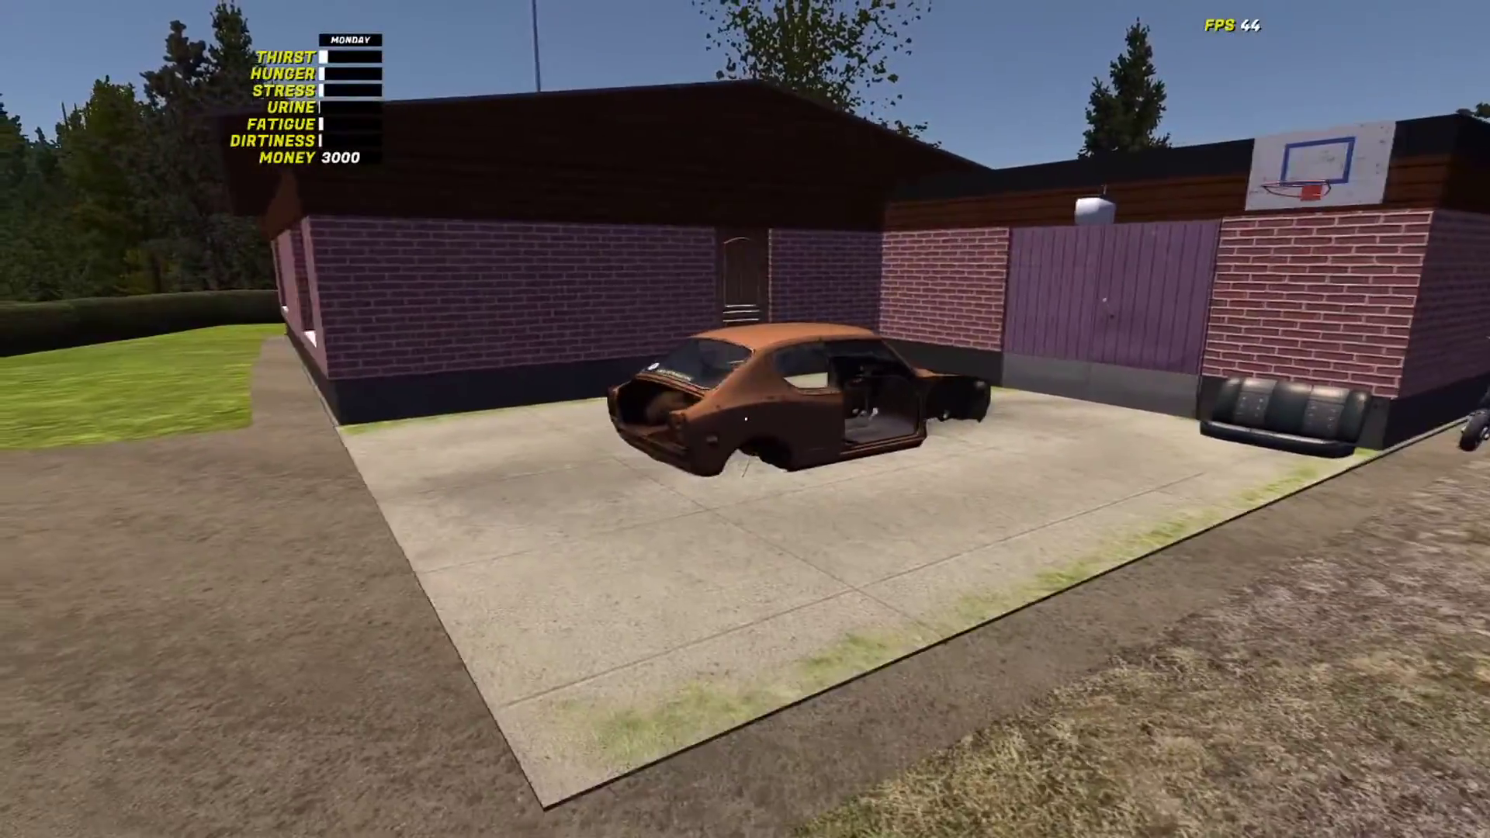
pyautogui.press('w')
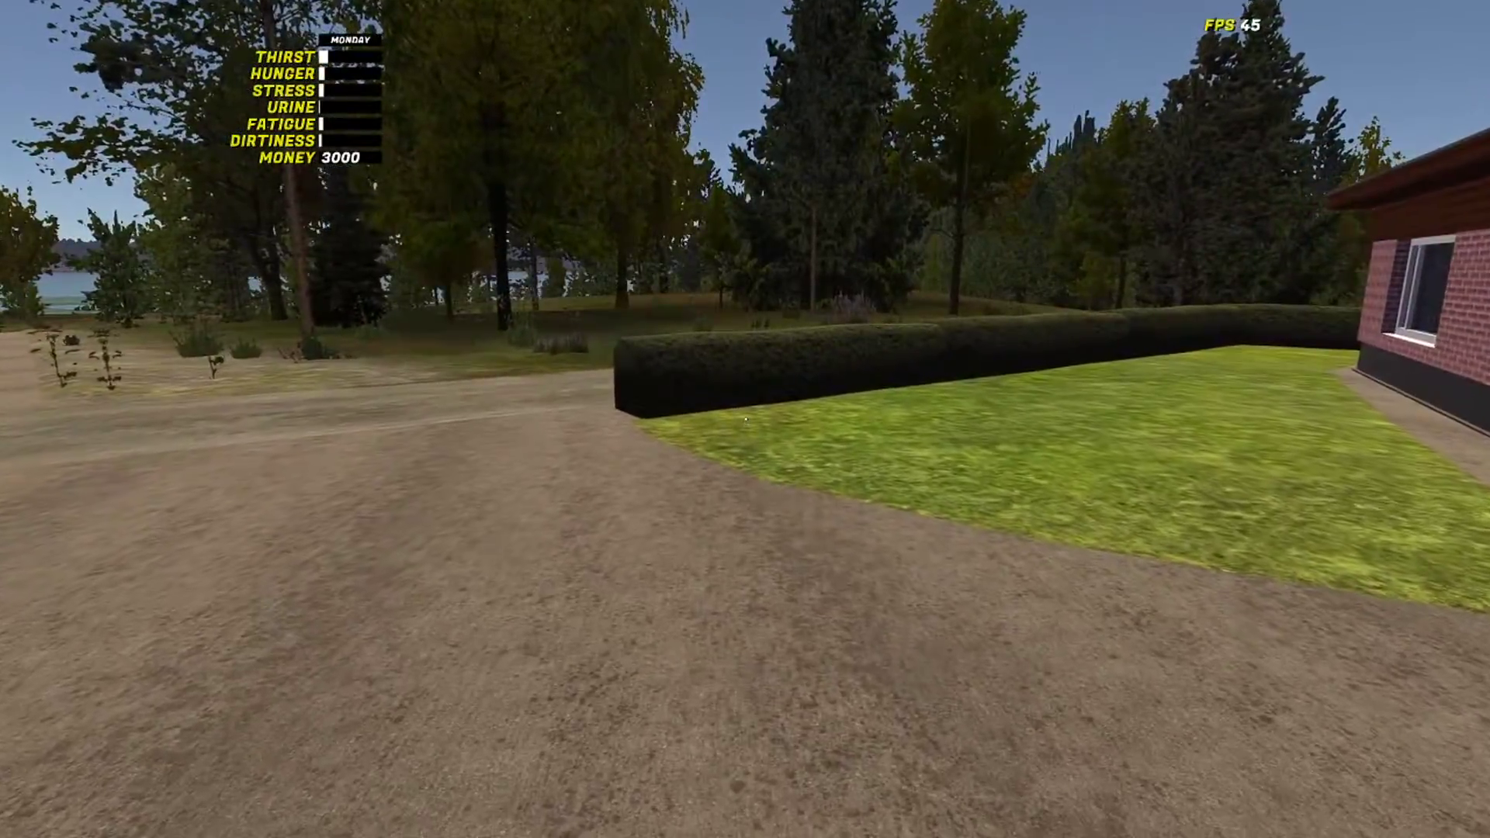
pyautogui.press('w')
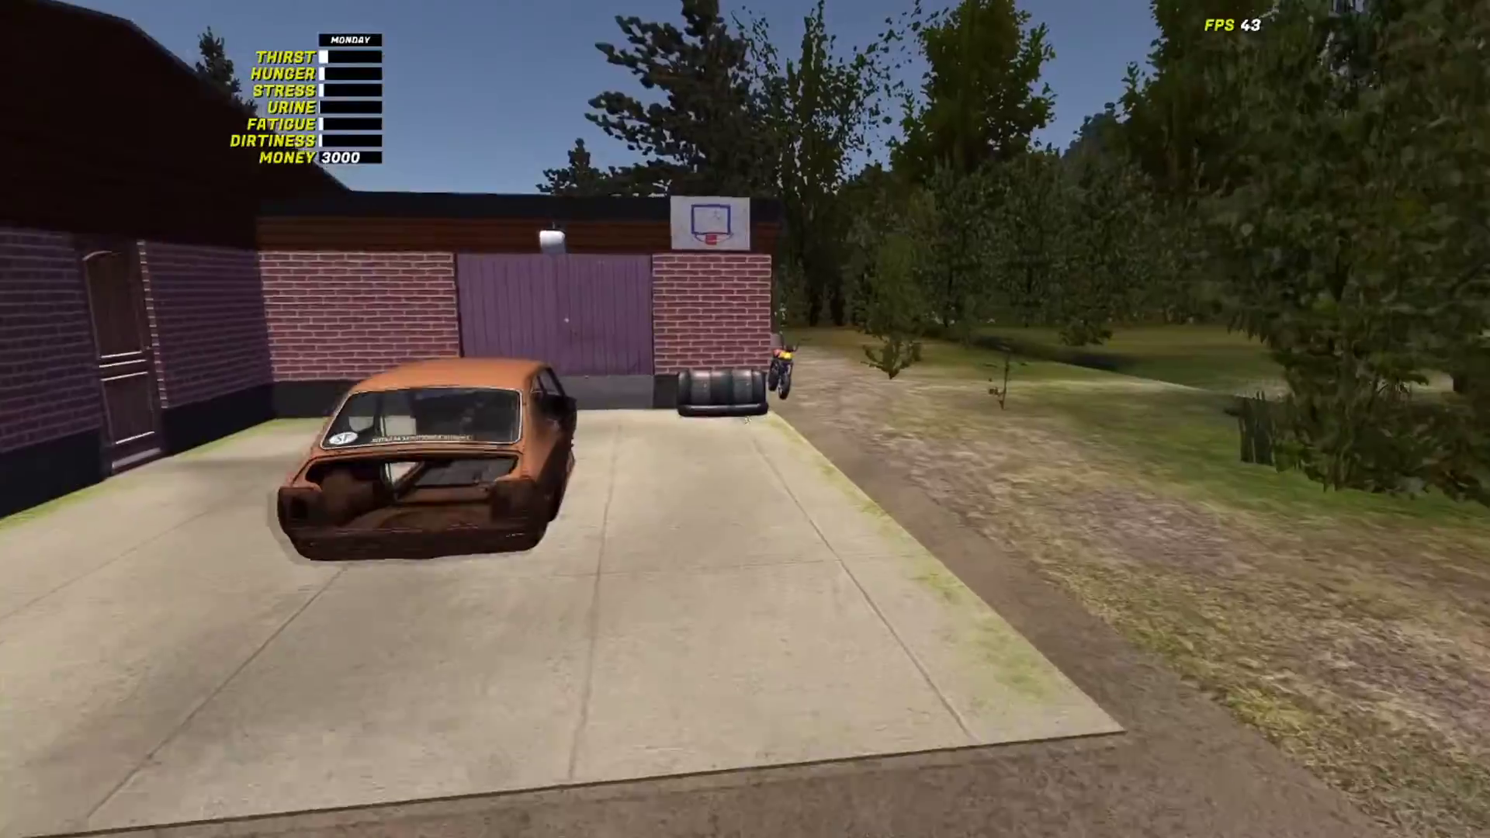
pyautogui.press('w')
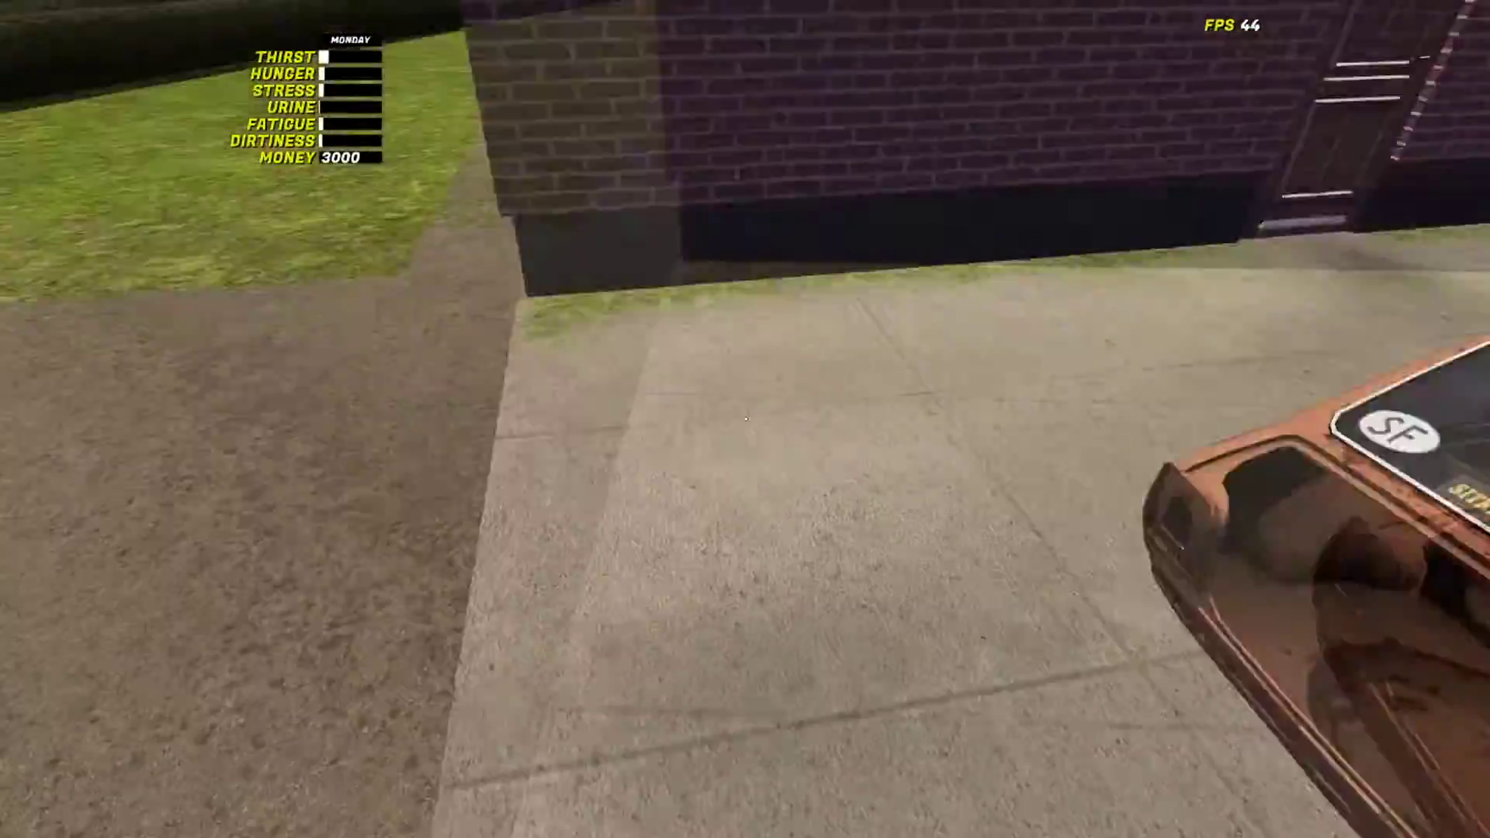
pyautogui.press('s')
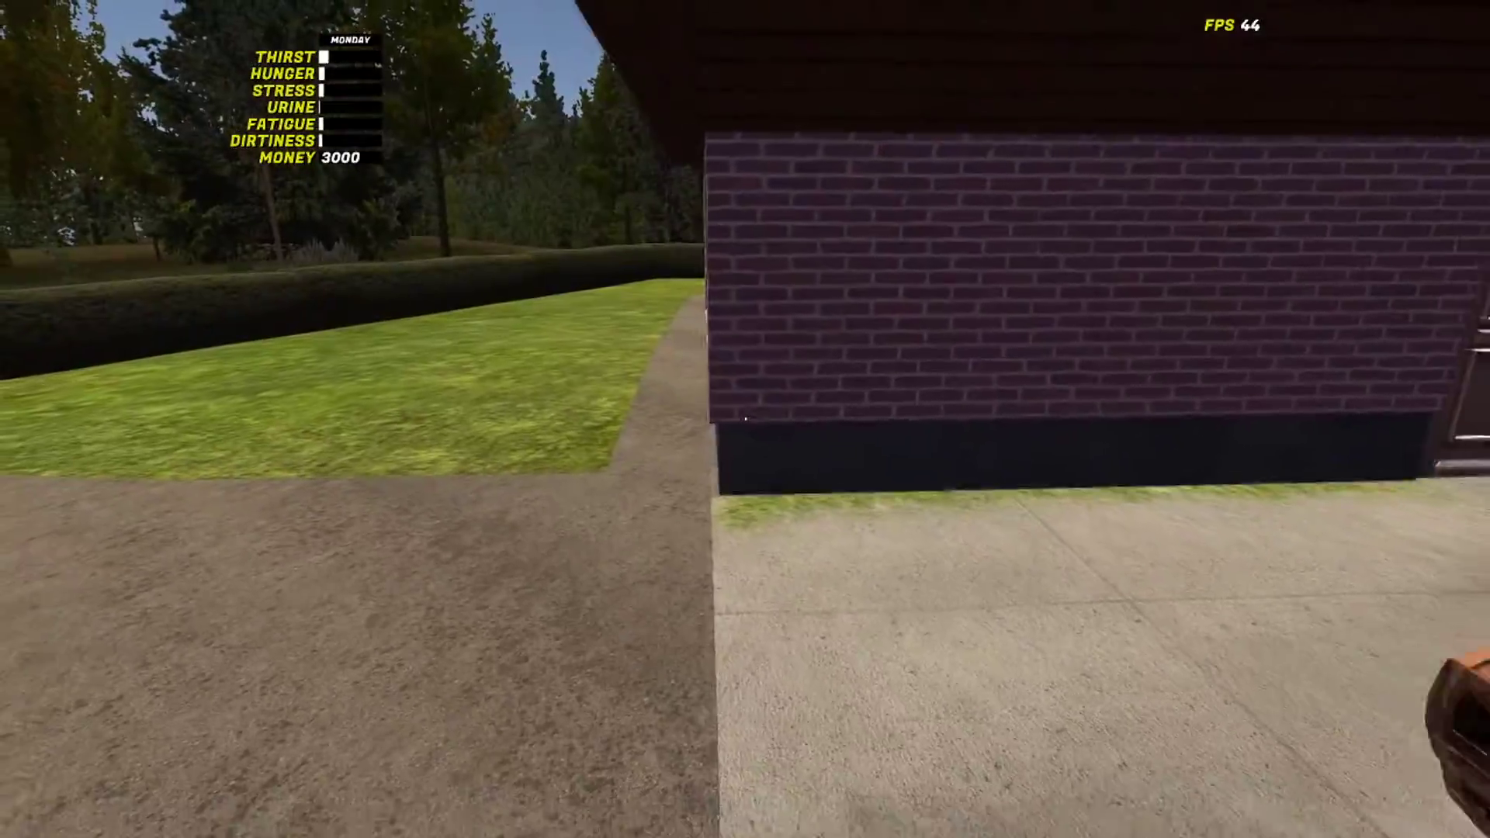
pyautogui.press('s')
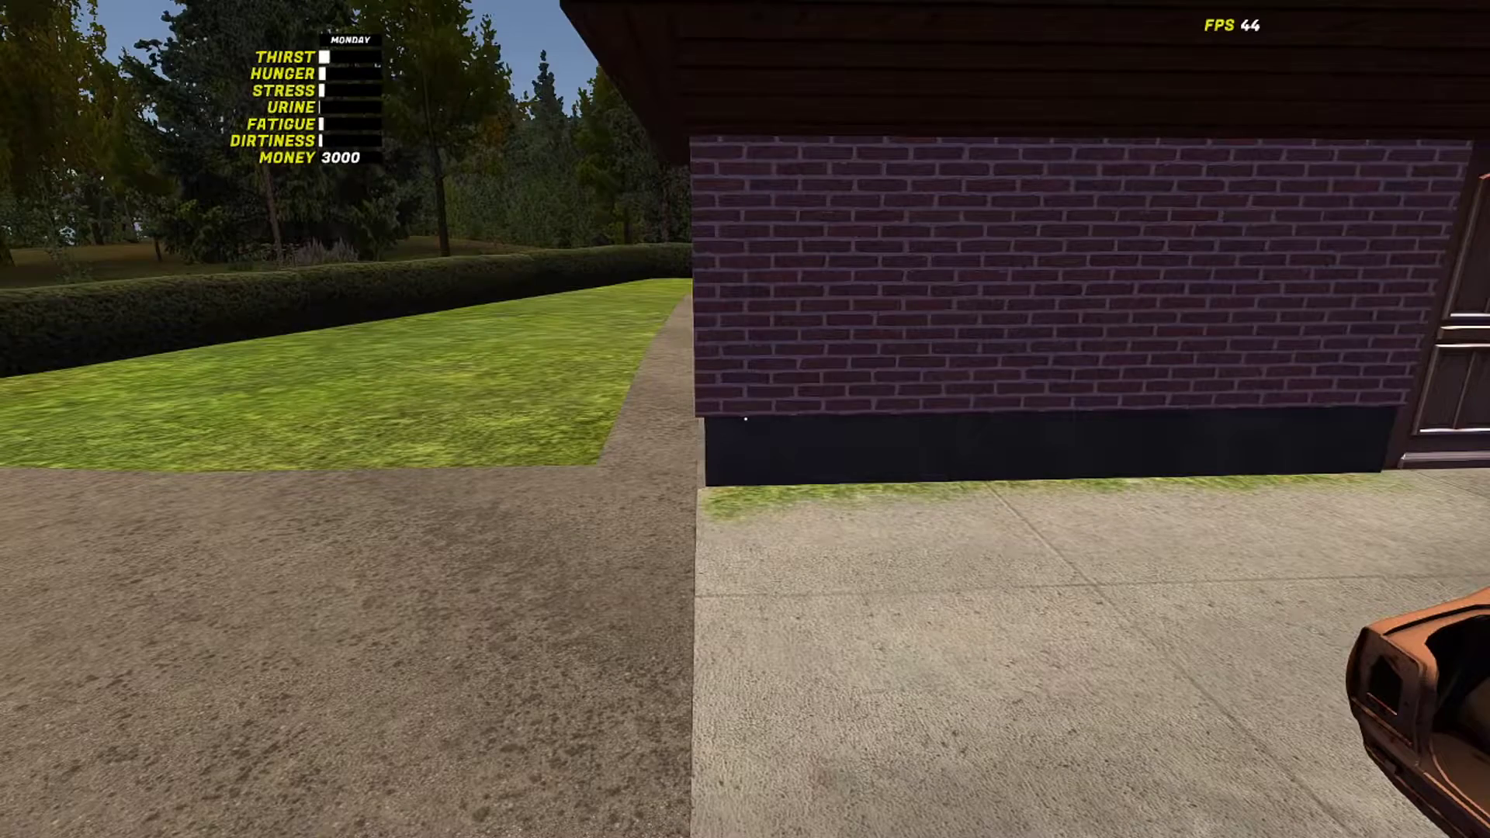
pyautogui.press('Escape')
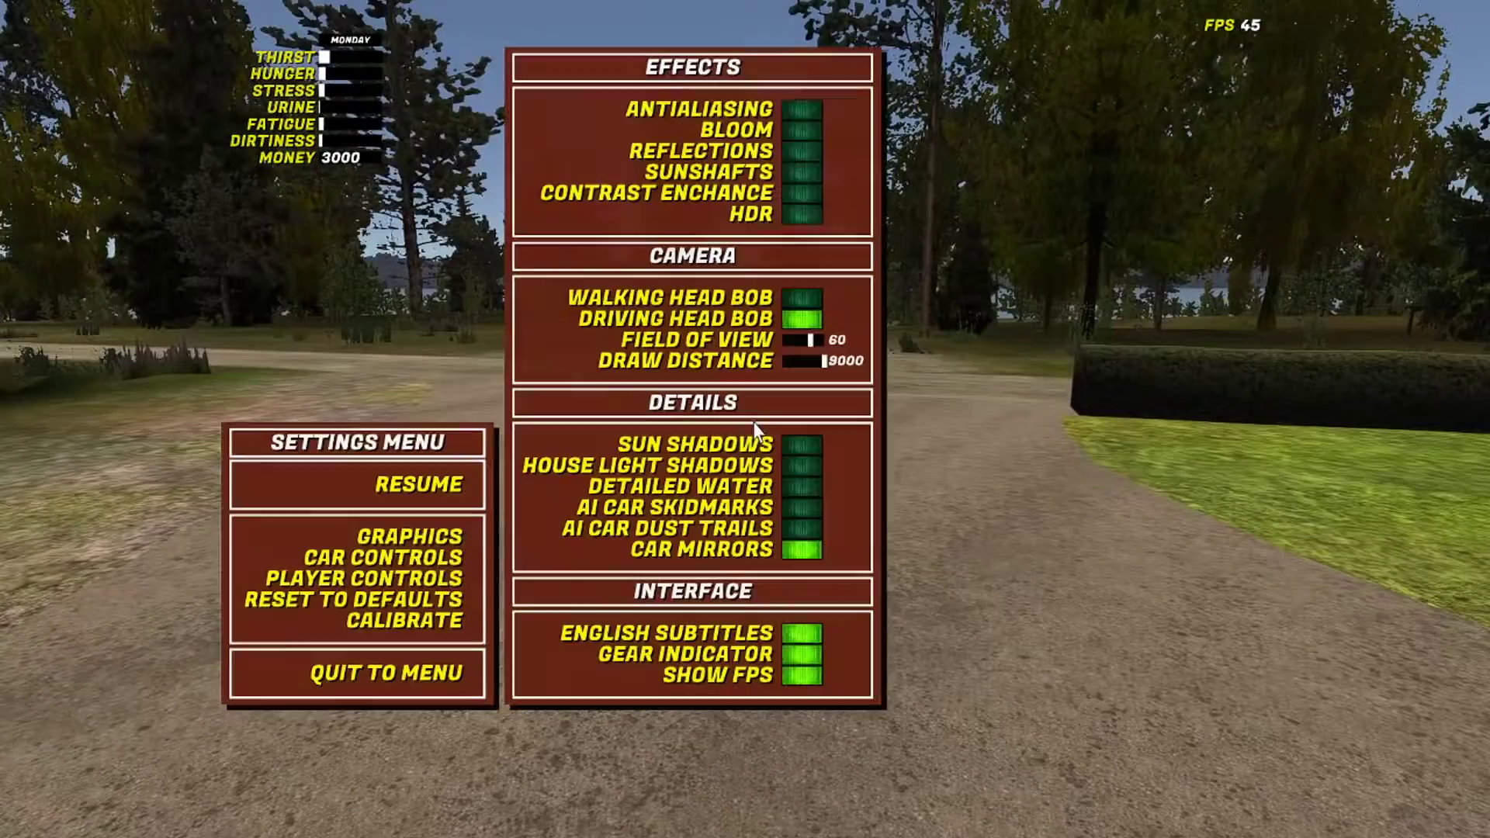
# - Quit to the main menu and exit the game
pyautogui.click(442, 675)
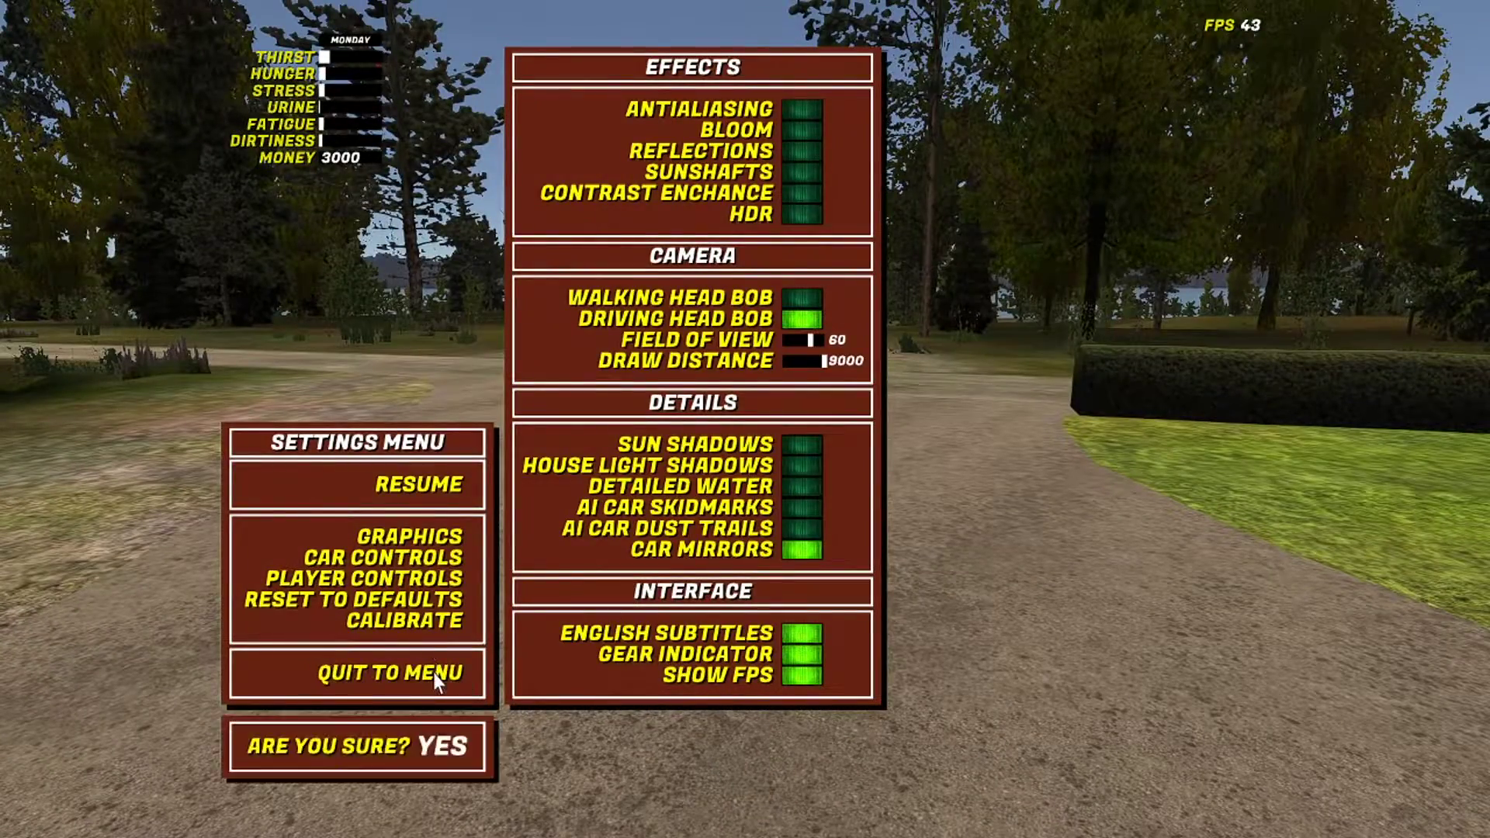
pyautogui.click(456, 746)
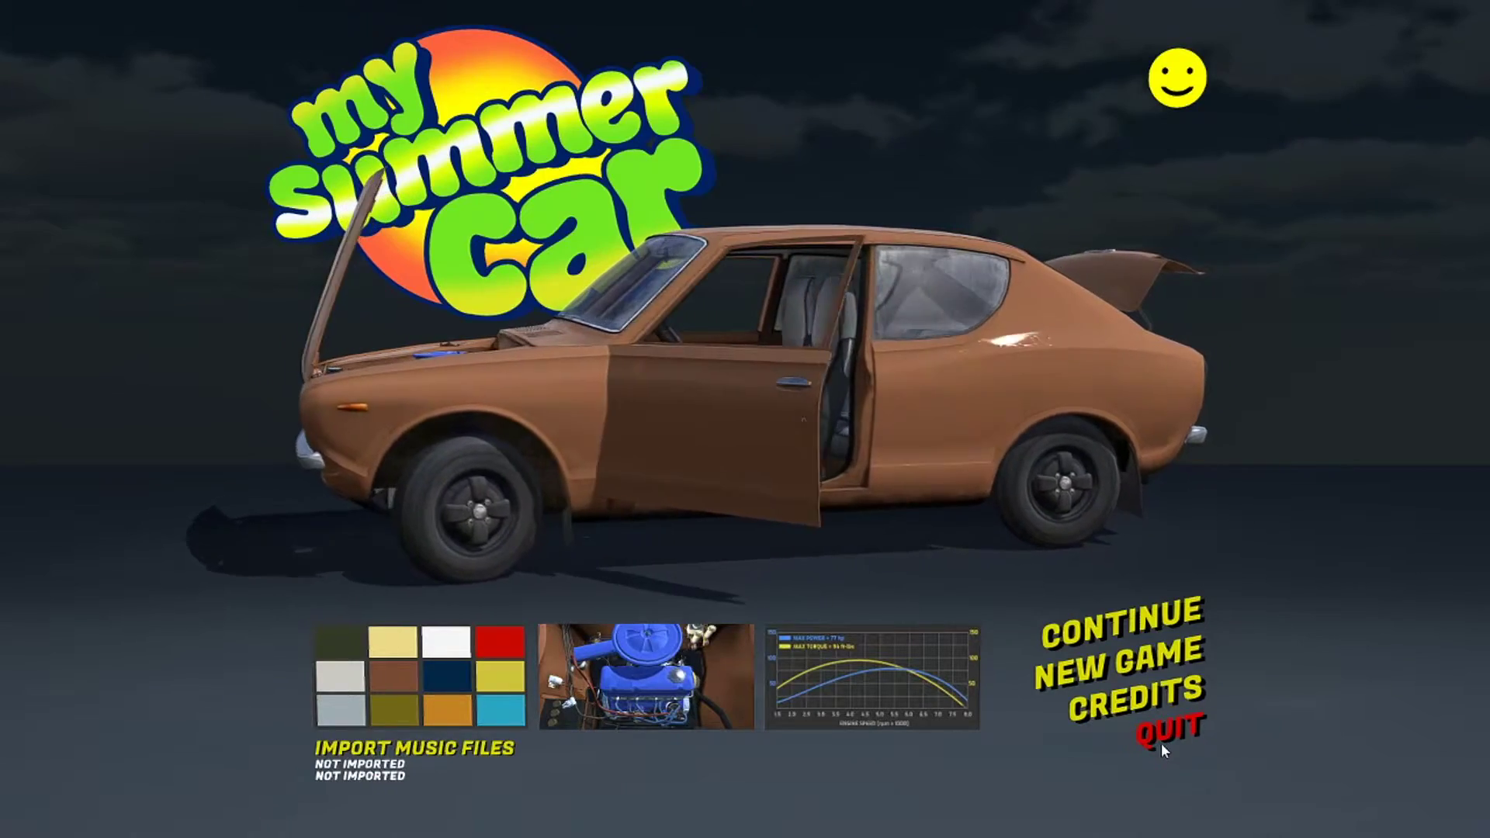
pyautogui.click(1161, 746)
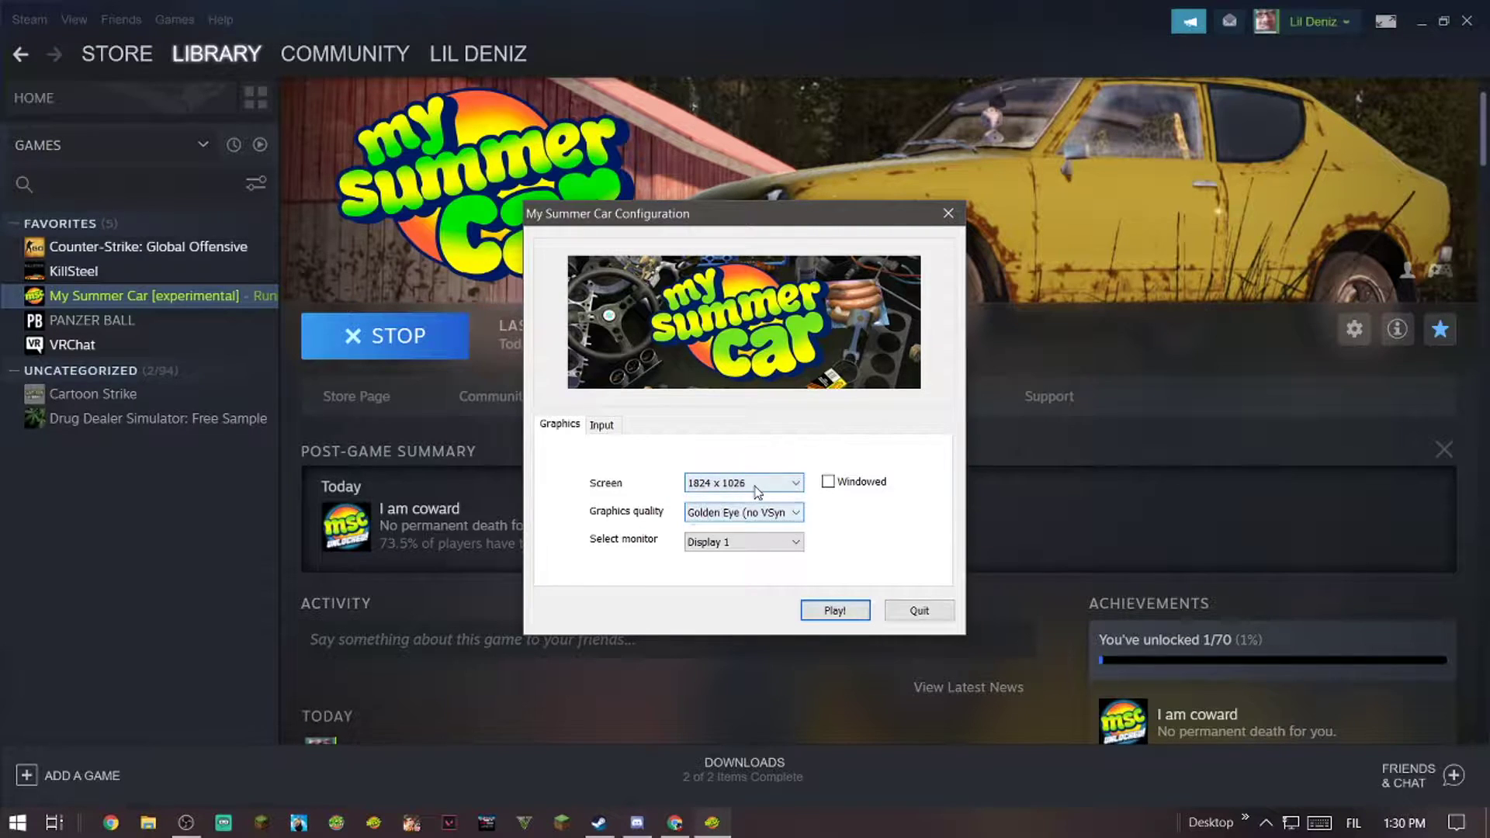
# - In the launcher, keep 1824 x 1026 and Display 1, choose Shitty (no VSync), view Input
pyautogui.click(756, 491)
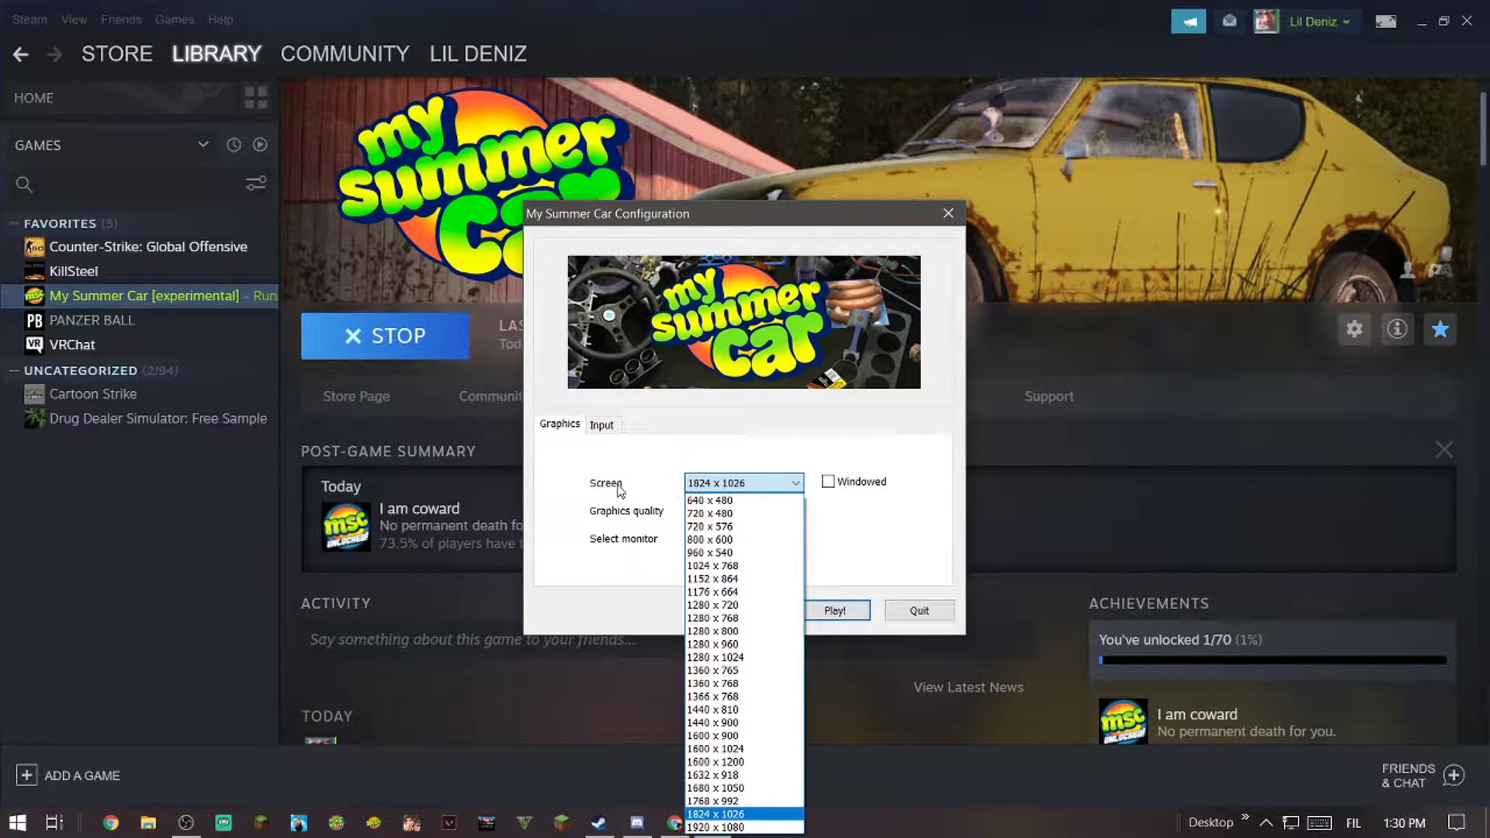
pyautogui.click(603, 552)
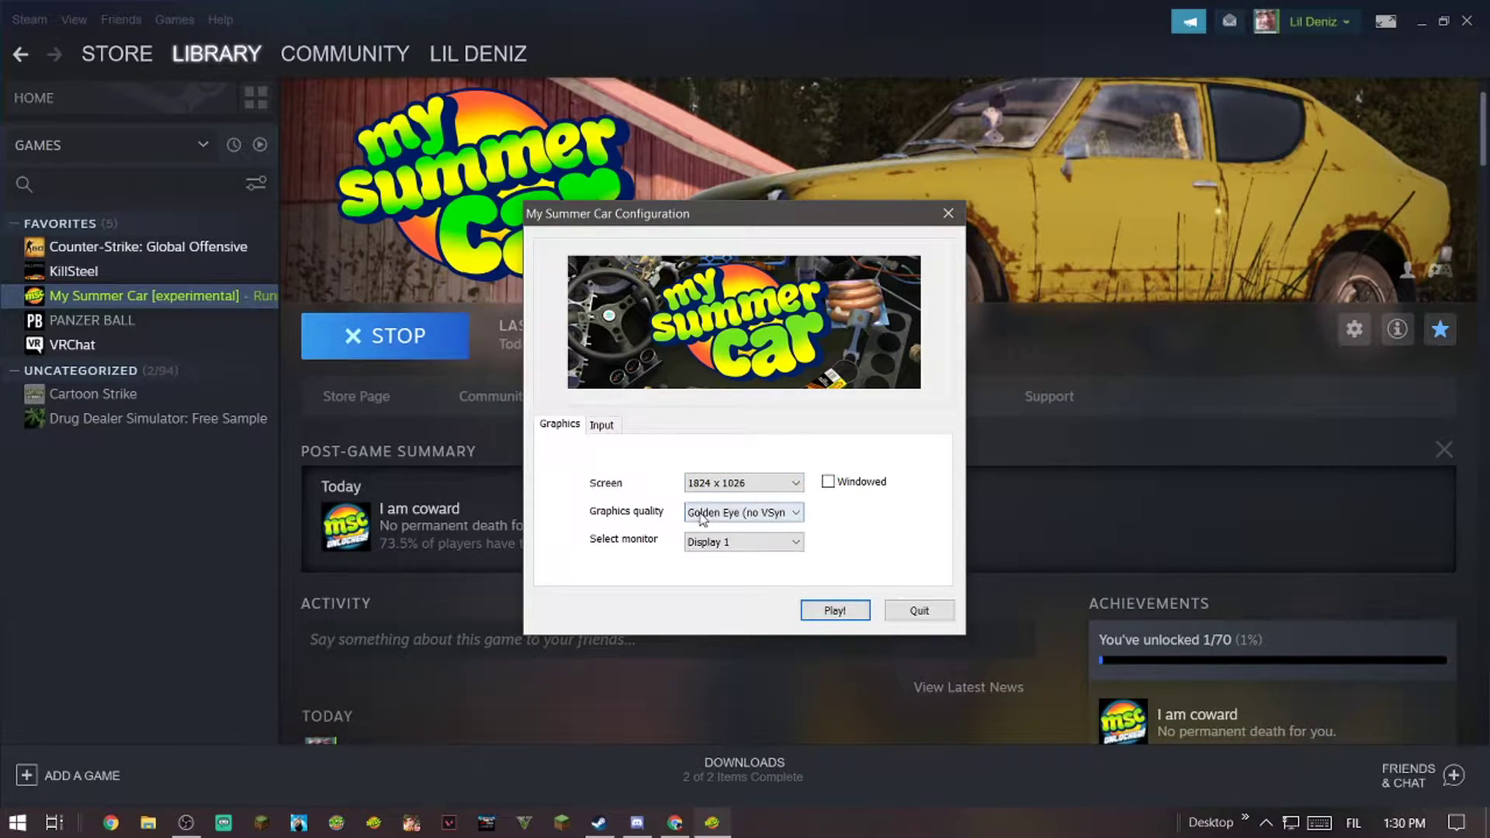
pyautogui.click(702, 519)
pyautogui.click(716, 526)
pyautogui.click(762, 543)
pyautogui.click(763, 541)
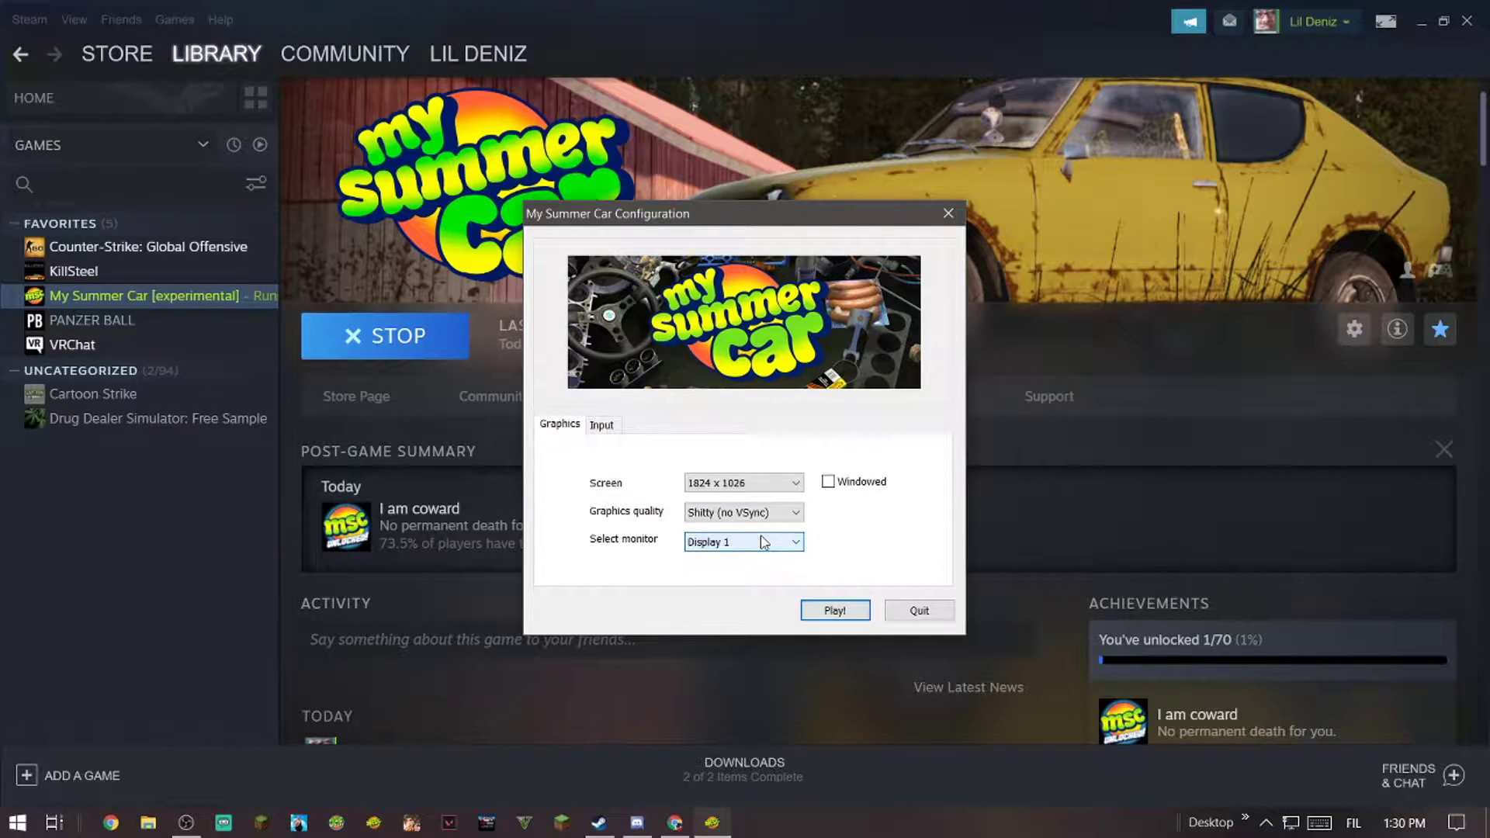
pyautogui.click(768, 544)
pyautogui.click(736, 561)
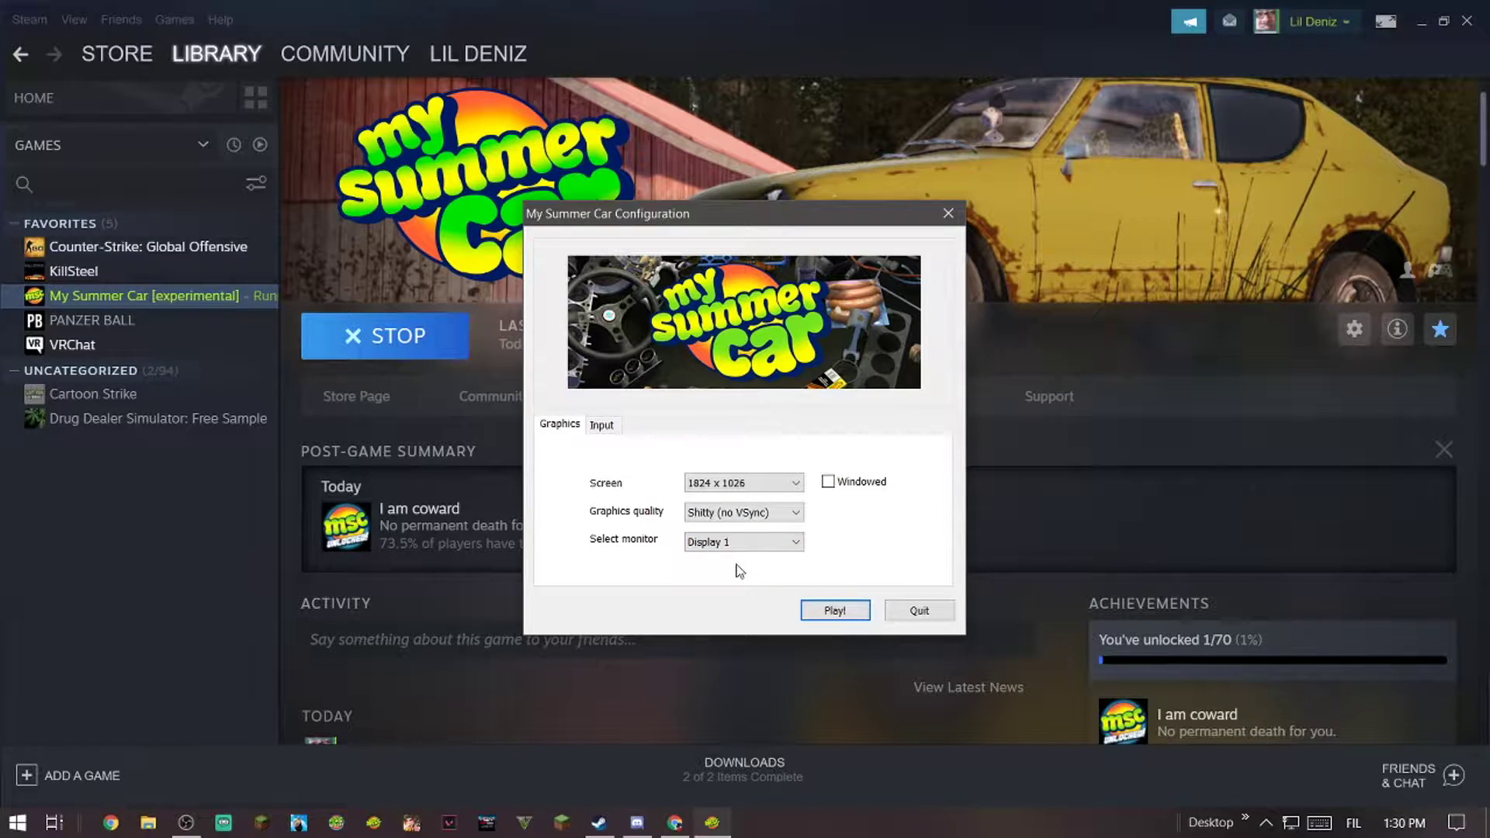
pyautogui.click(602, 426)
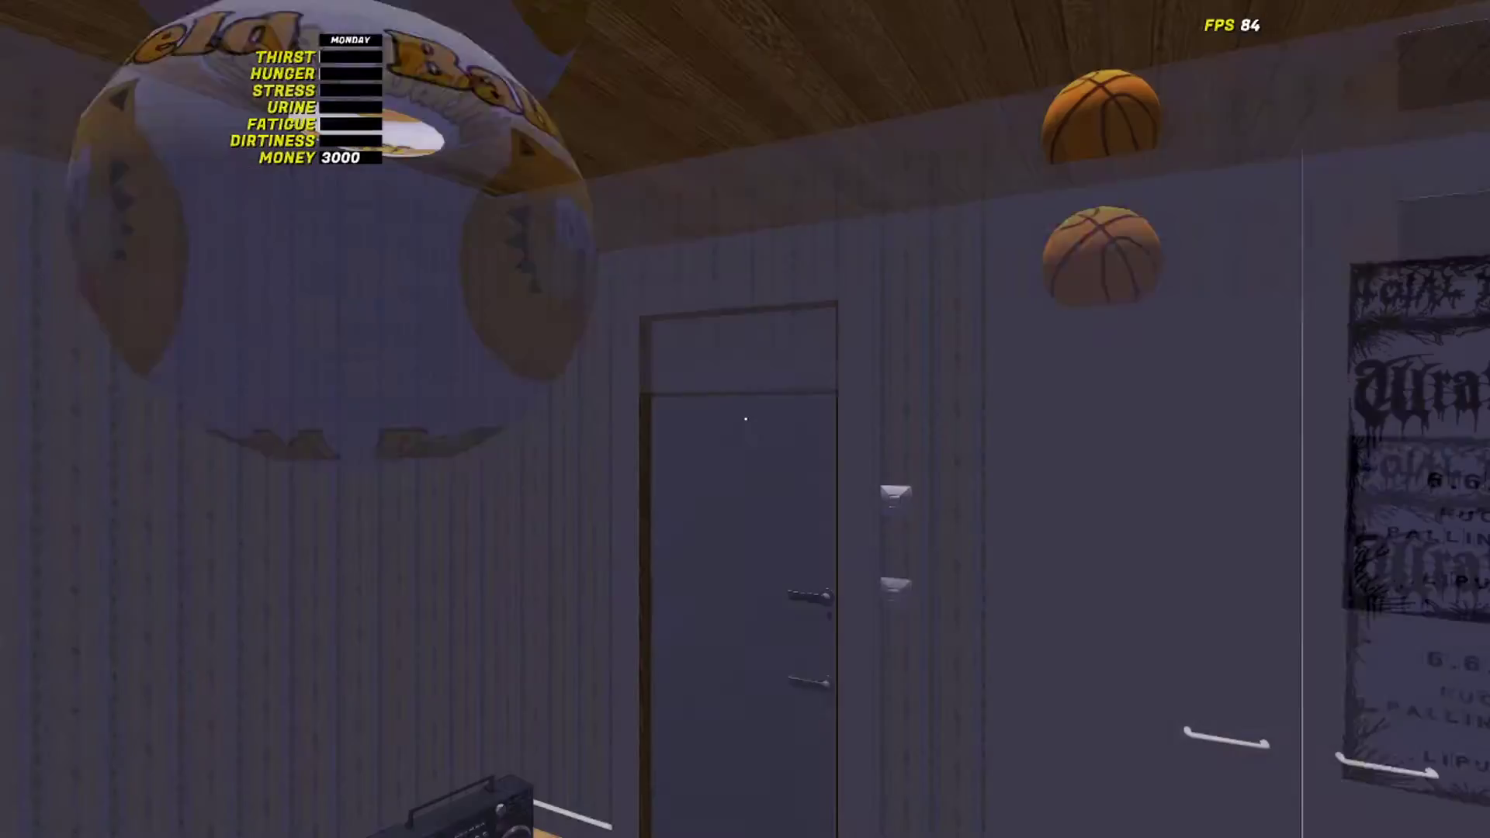
# - Open the bedroom, corridor and outside doors to leave the house
pyautogui.press('w')
pyautogui.click(745, 419)
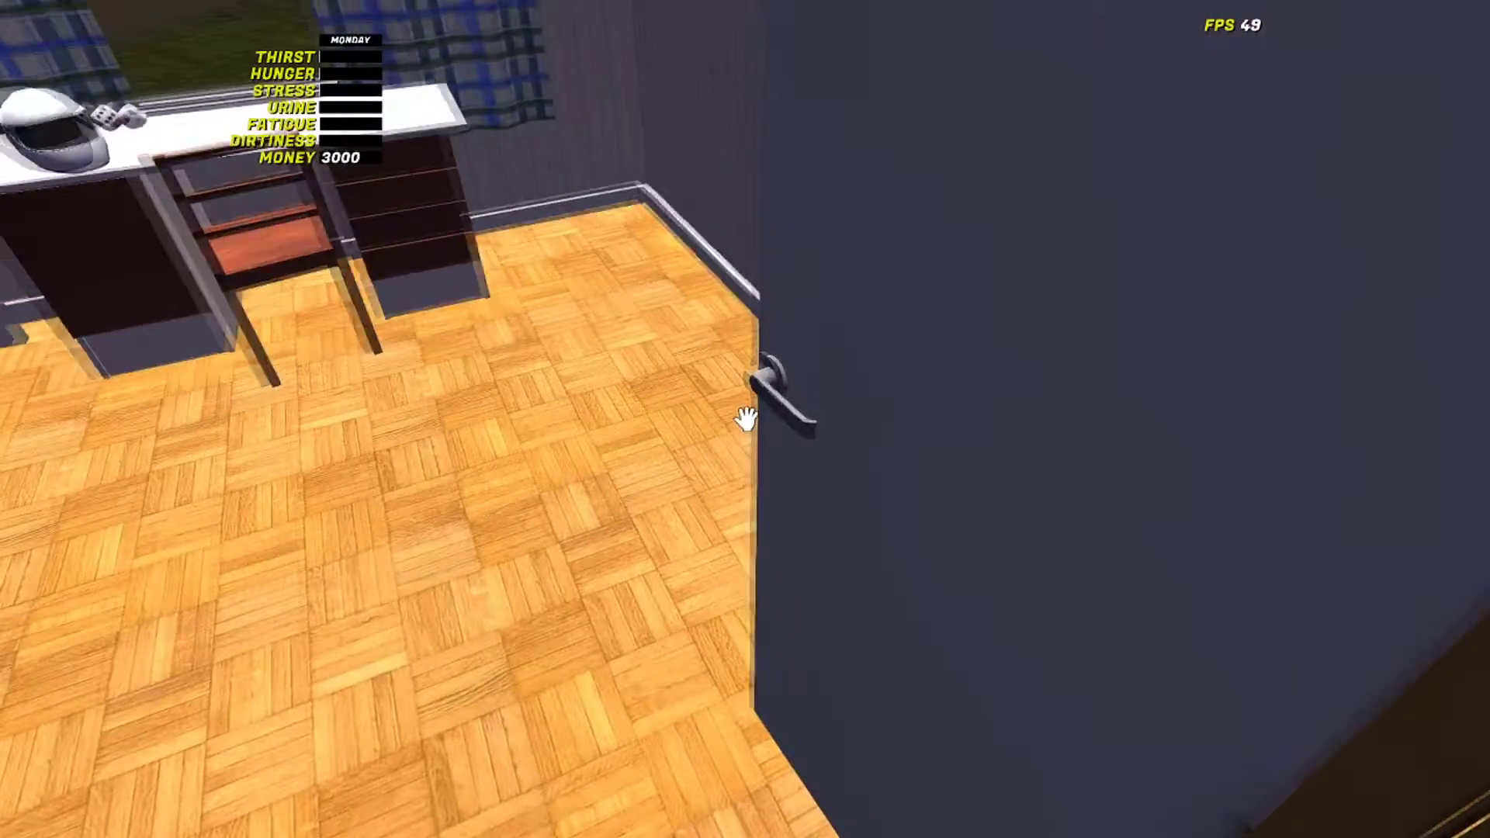
pyautogui.click(745, 420)
pyautogui.press('w')
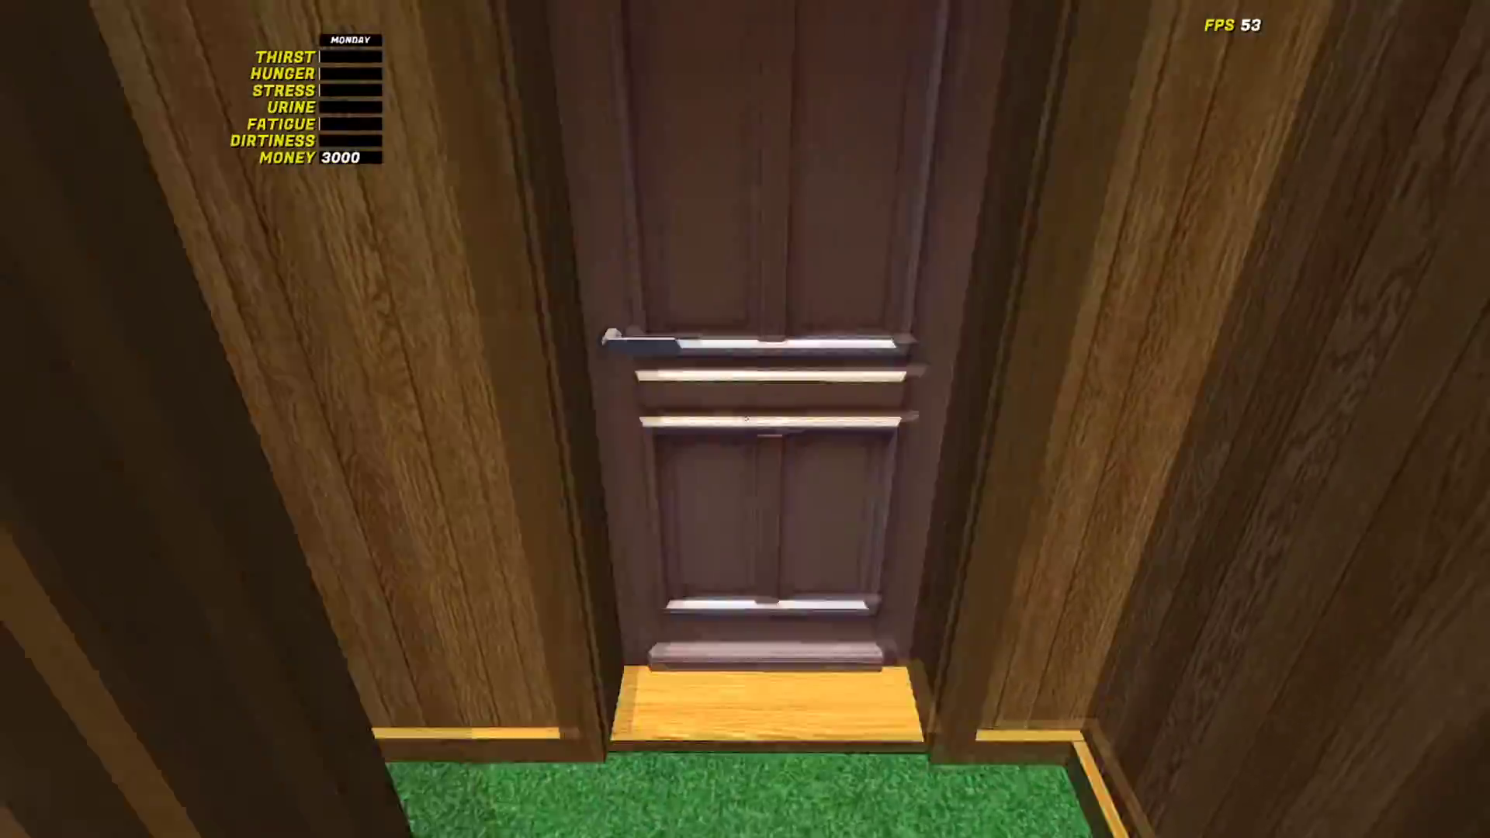
pyautogui.click(745, 419)
# - Walk across the yard past the rusty car and open the garage door
pyautogui.press('w')
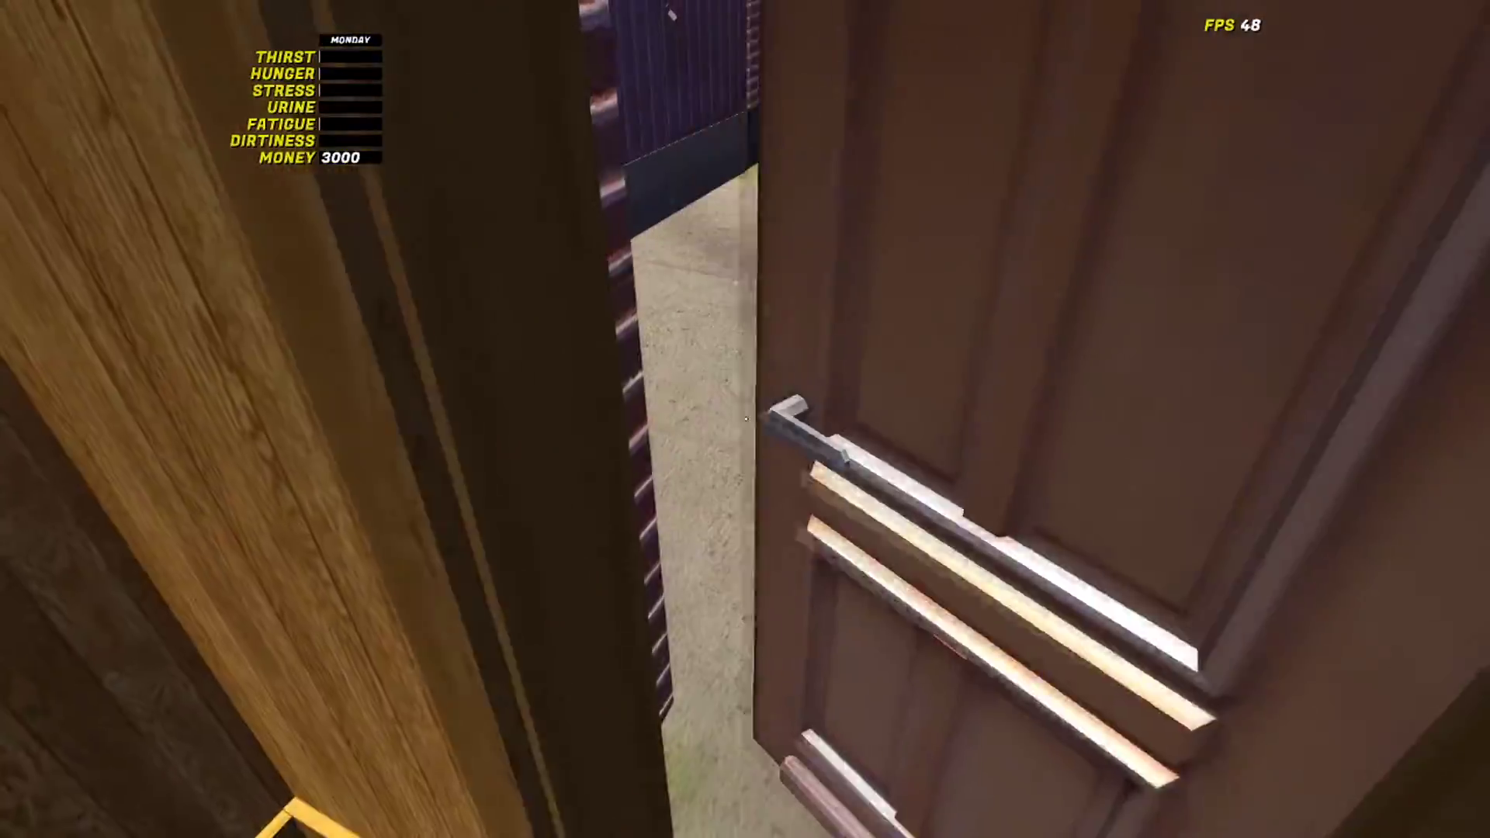
pyautogui.press('w')
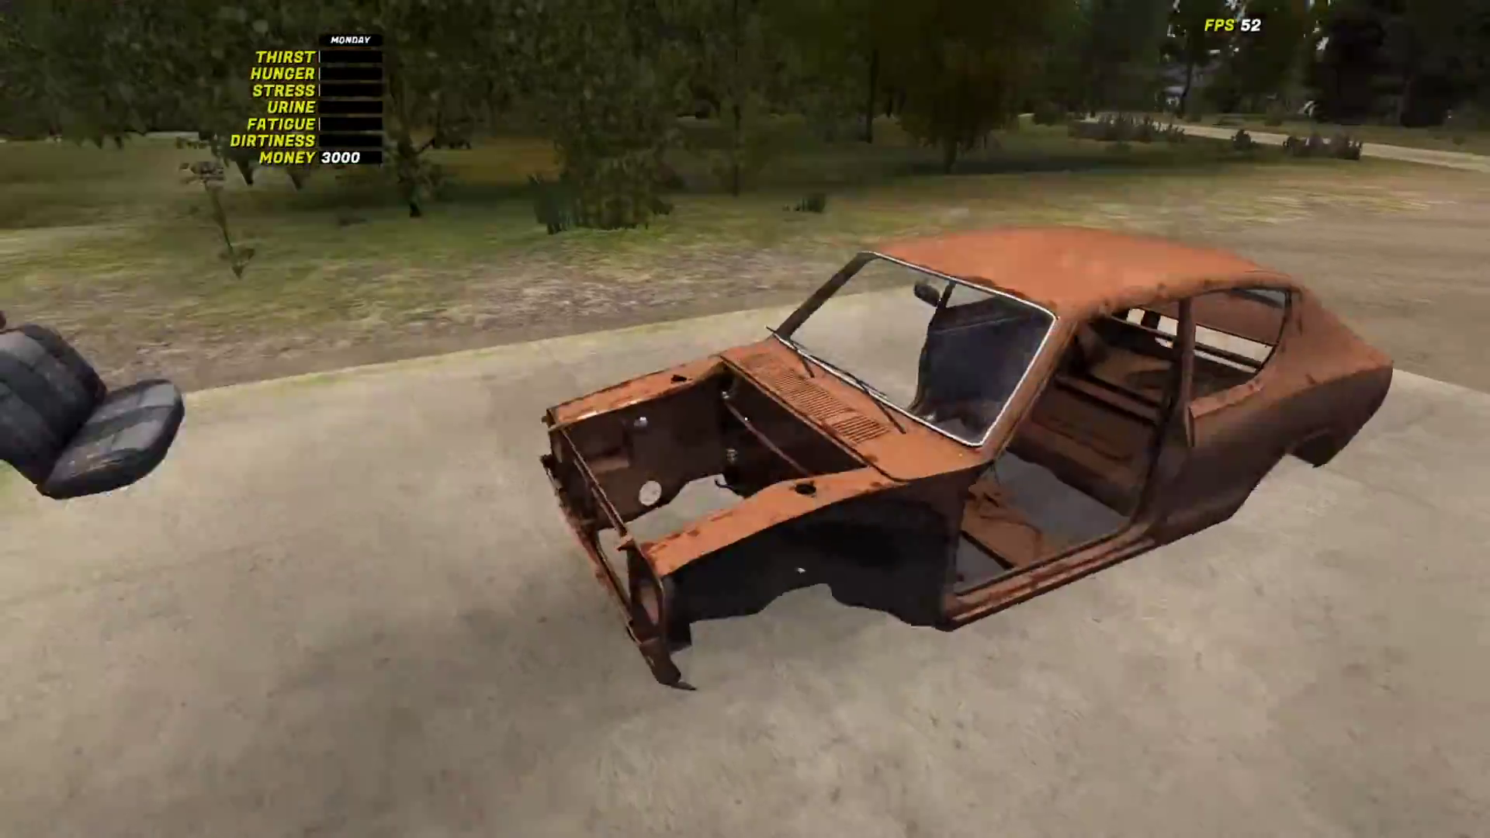
pyautogui.press('w')
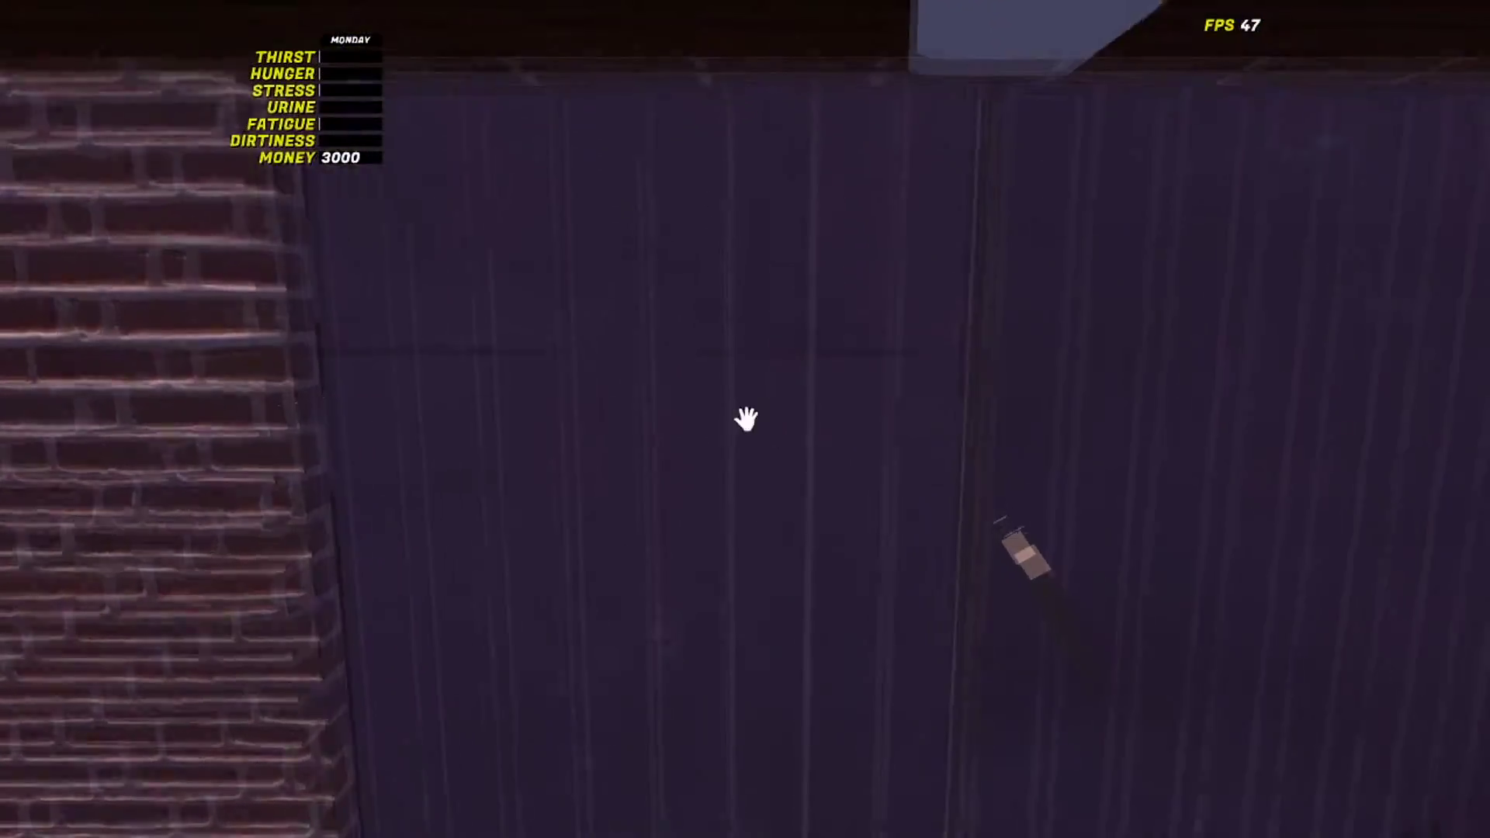
pyautogui.click(745, 419)
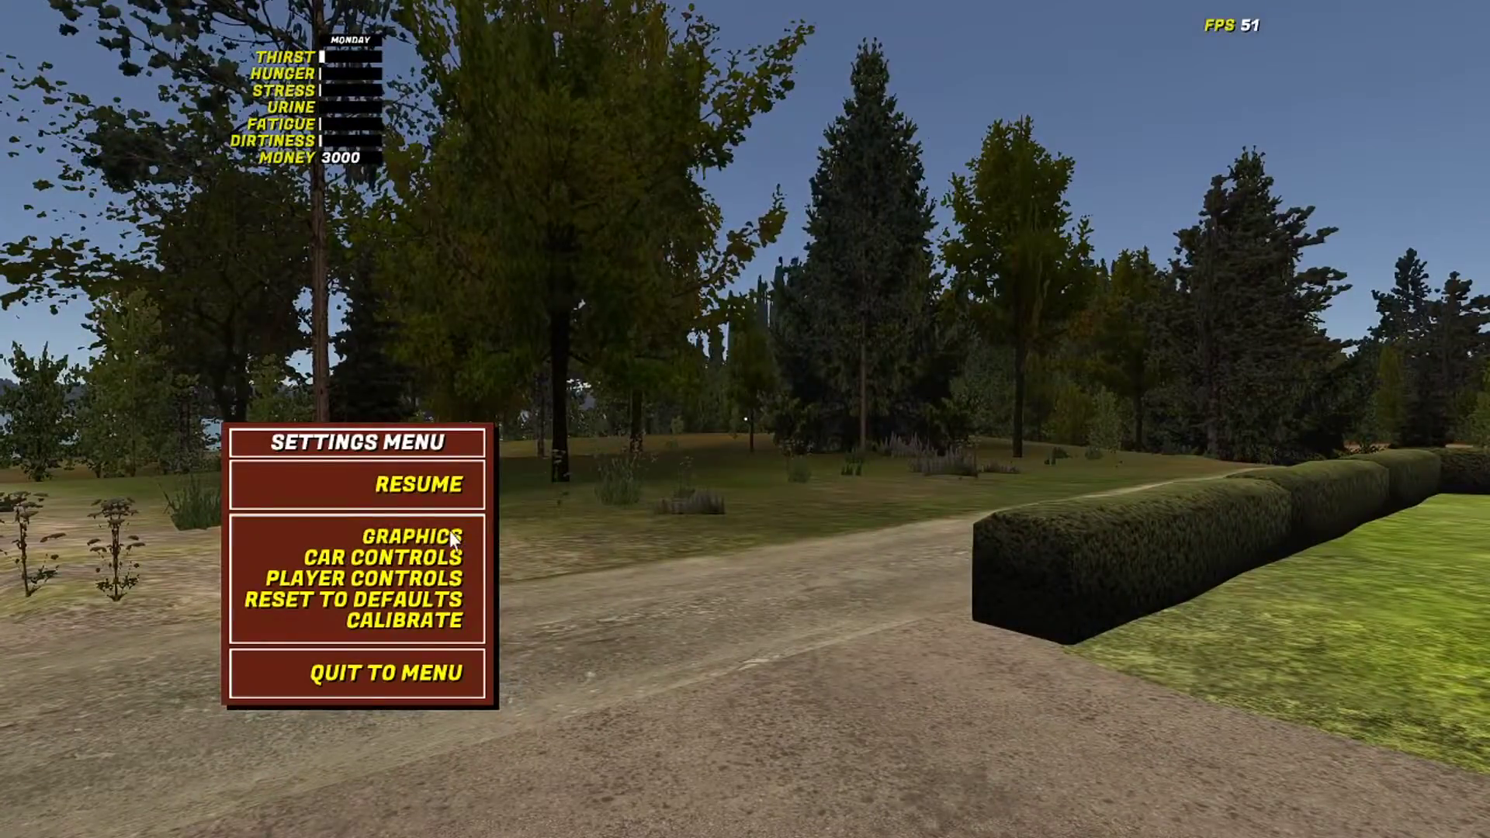
# - Lower Draw Distance from 9000 to about 3000 in Graphics and resume play
pyautogui.click(446, 537)
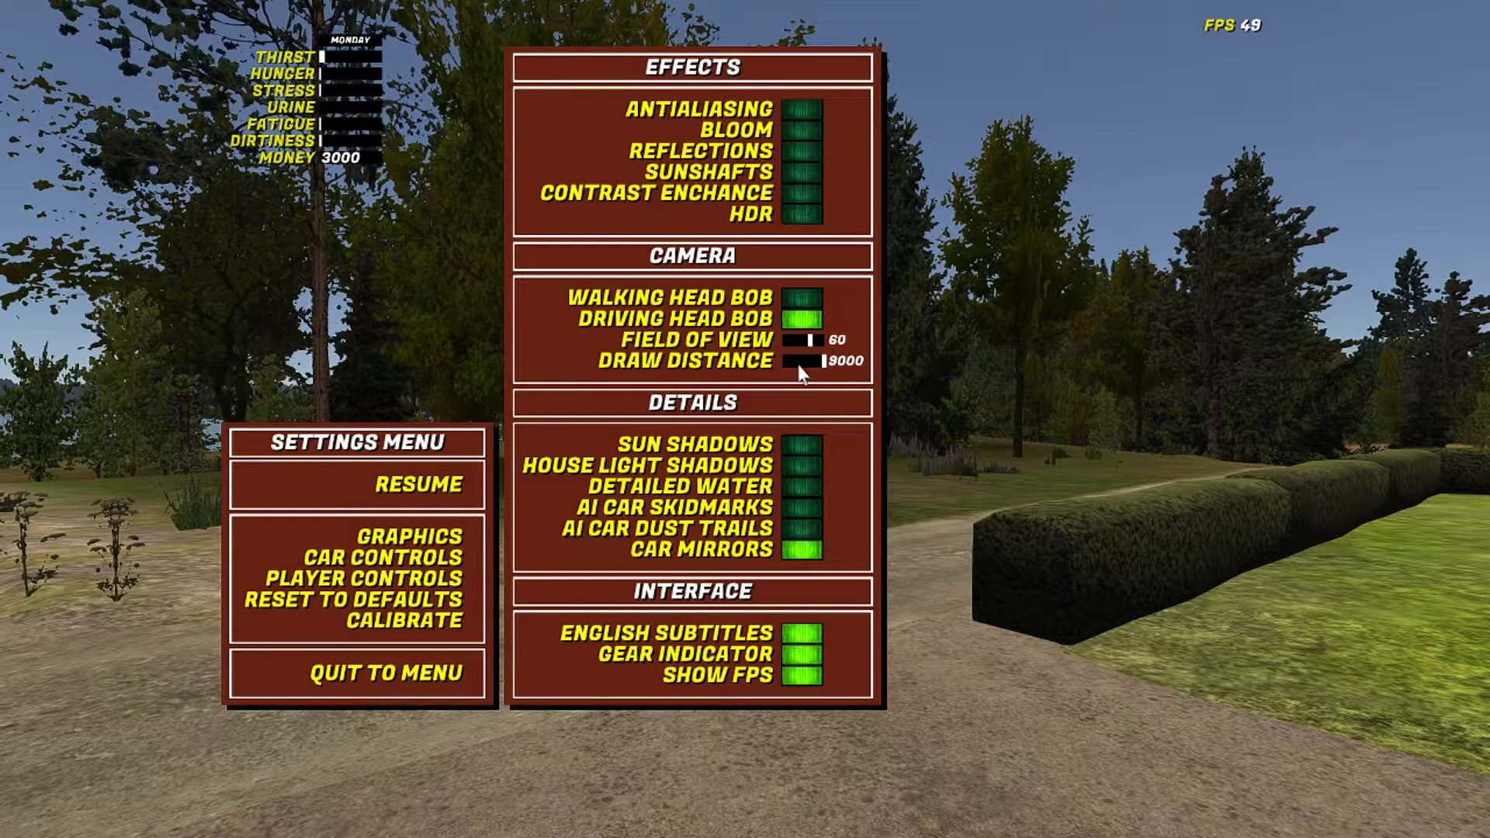
pyautogui.moveTo(793, 362); pyautogui.dragTo(266, 378)
pyautogui.click(392, 485)
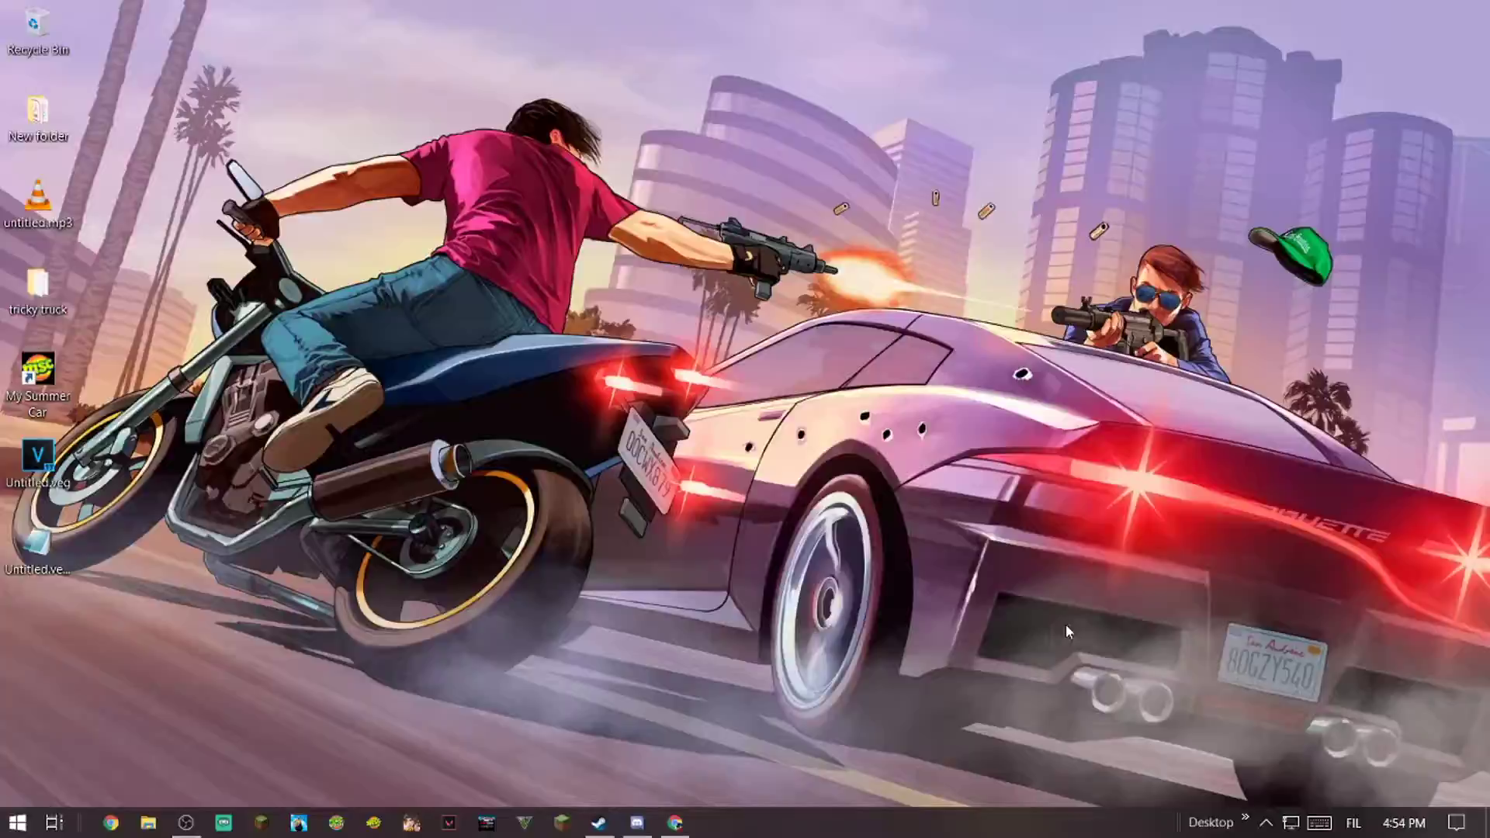
# - Open a maximized Chrome window and search Google for 'racedepartment MOP'
pyautogui.click(122, 828)
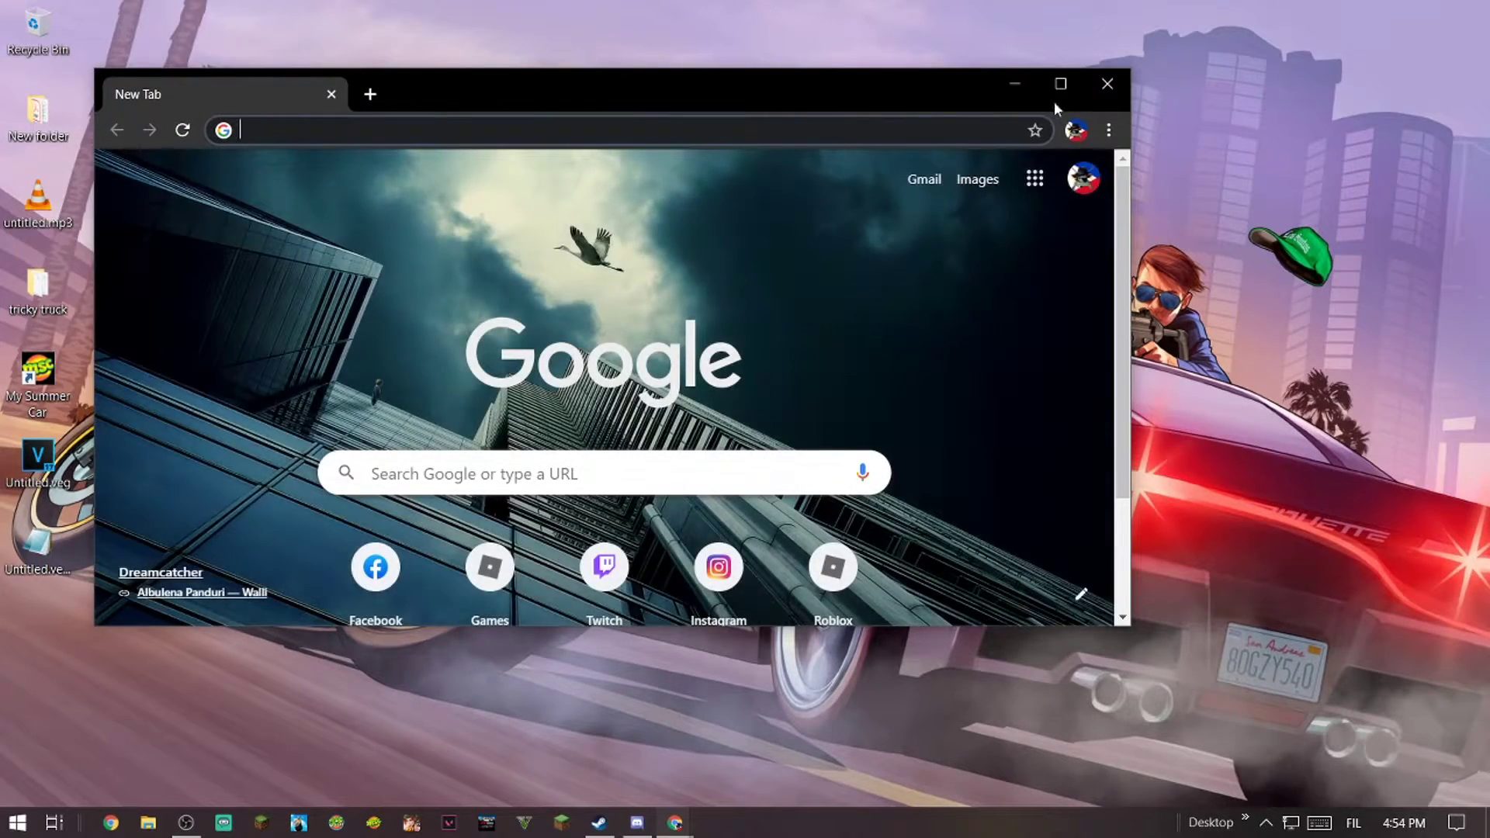
pyautogui.click(1054, 90)
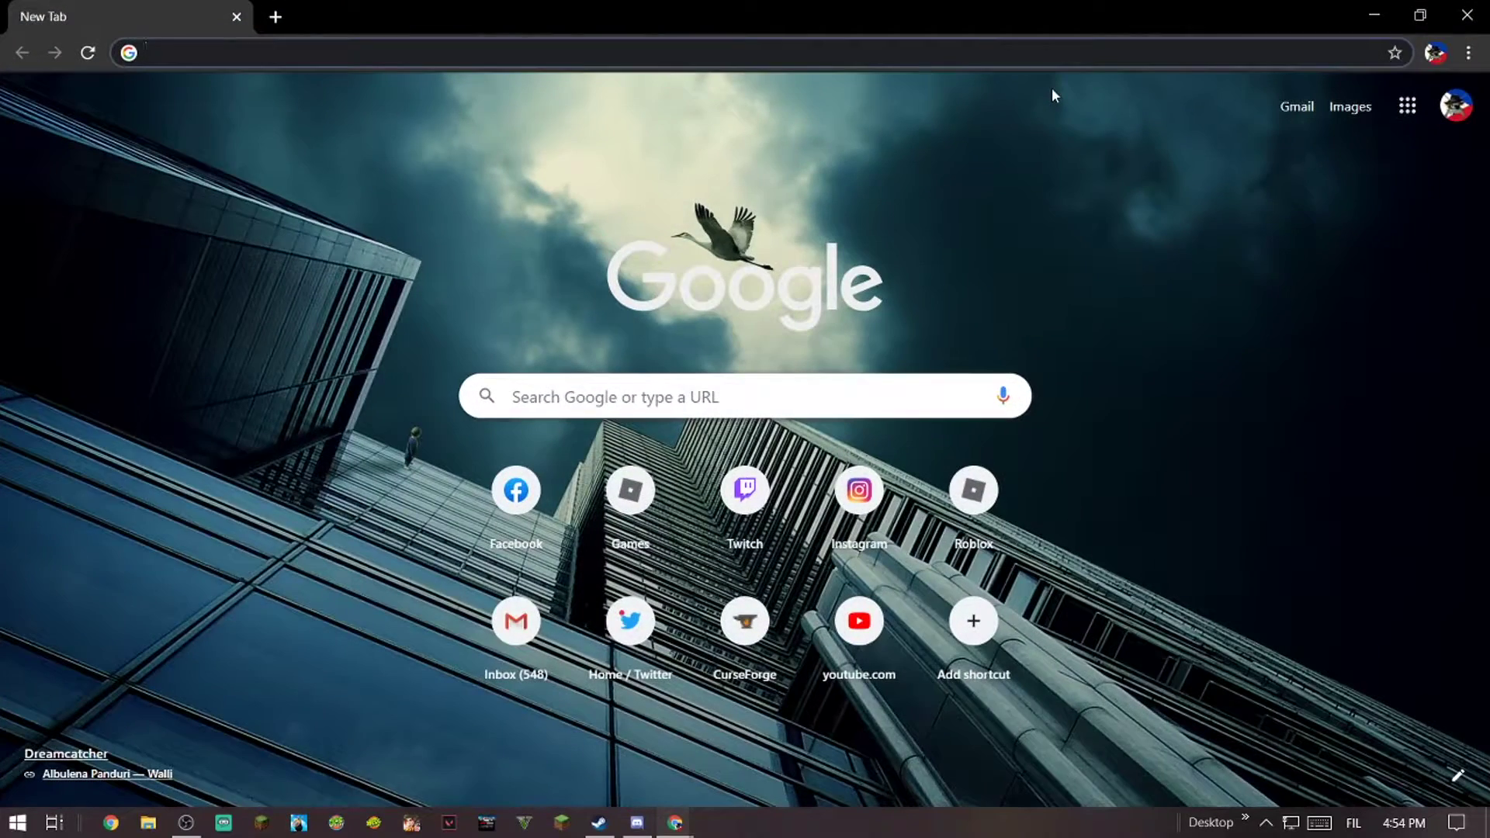
pyautogui.write('racedep')
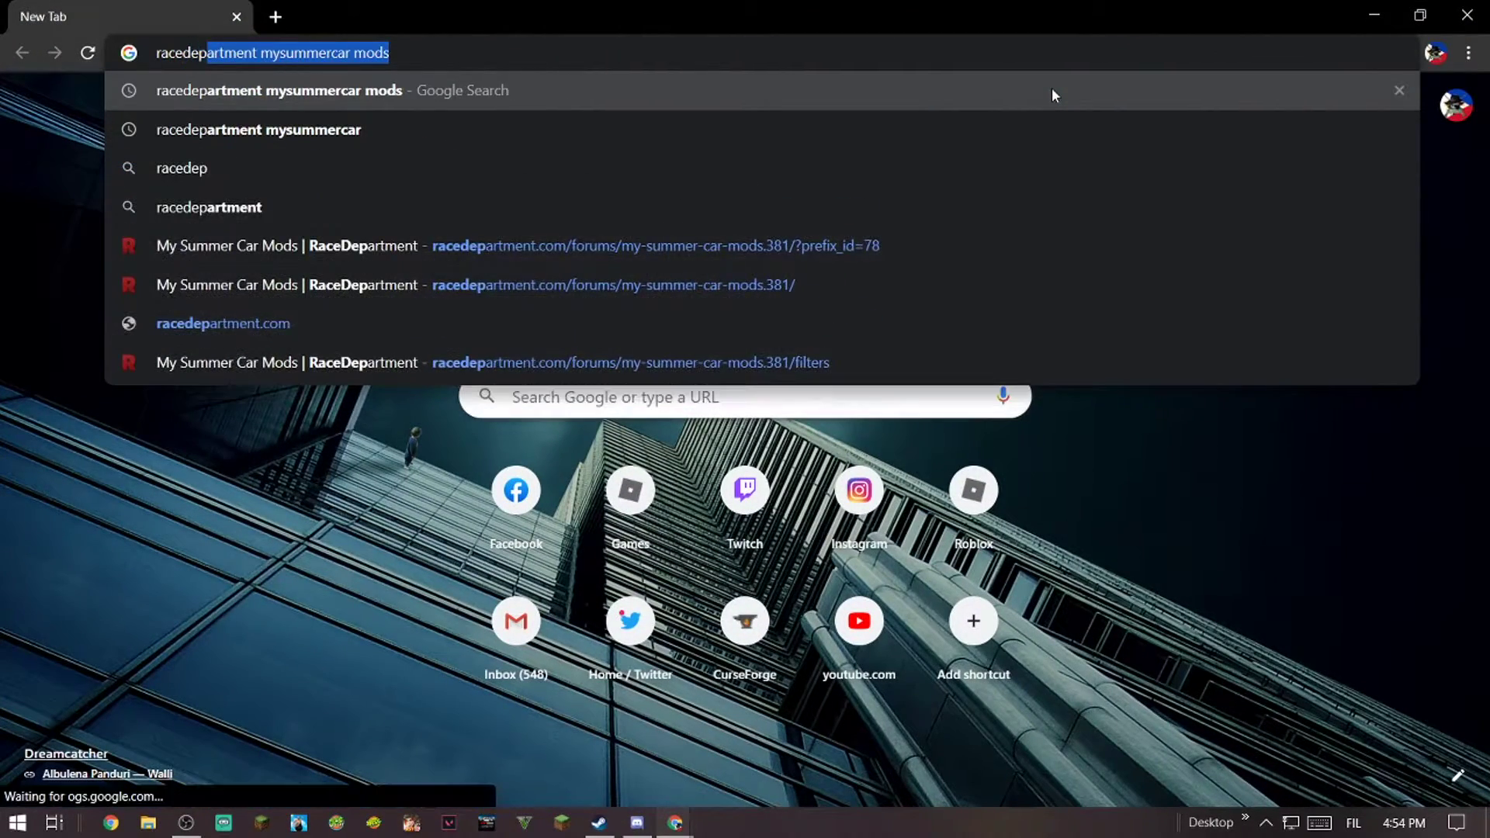
pyautogui.write('artment ')
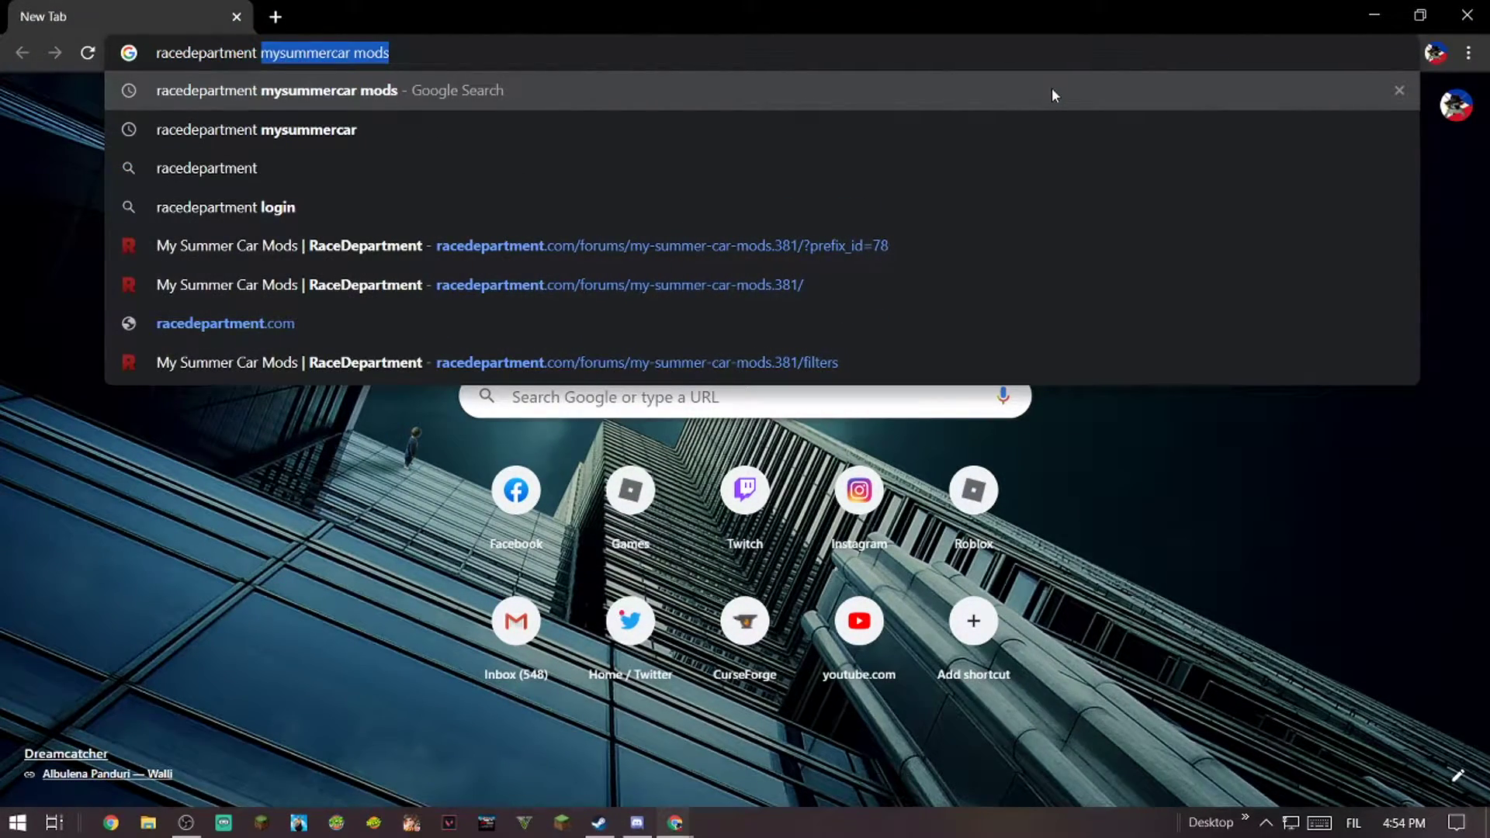
pyautogui.write('MOP')
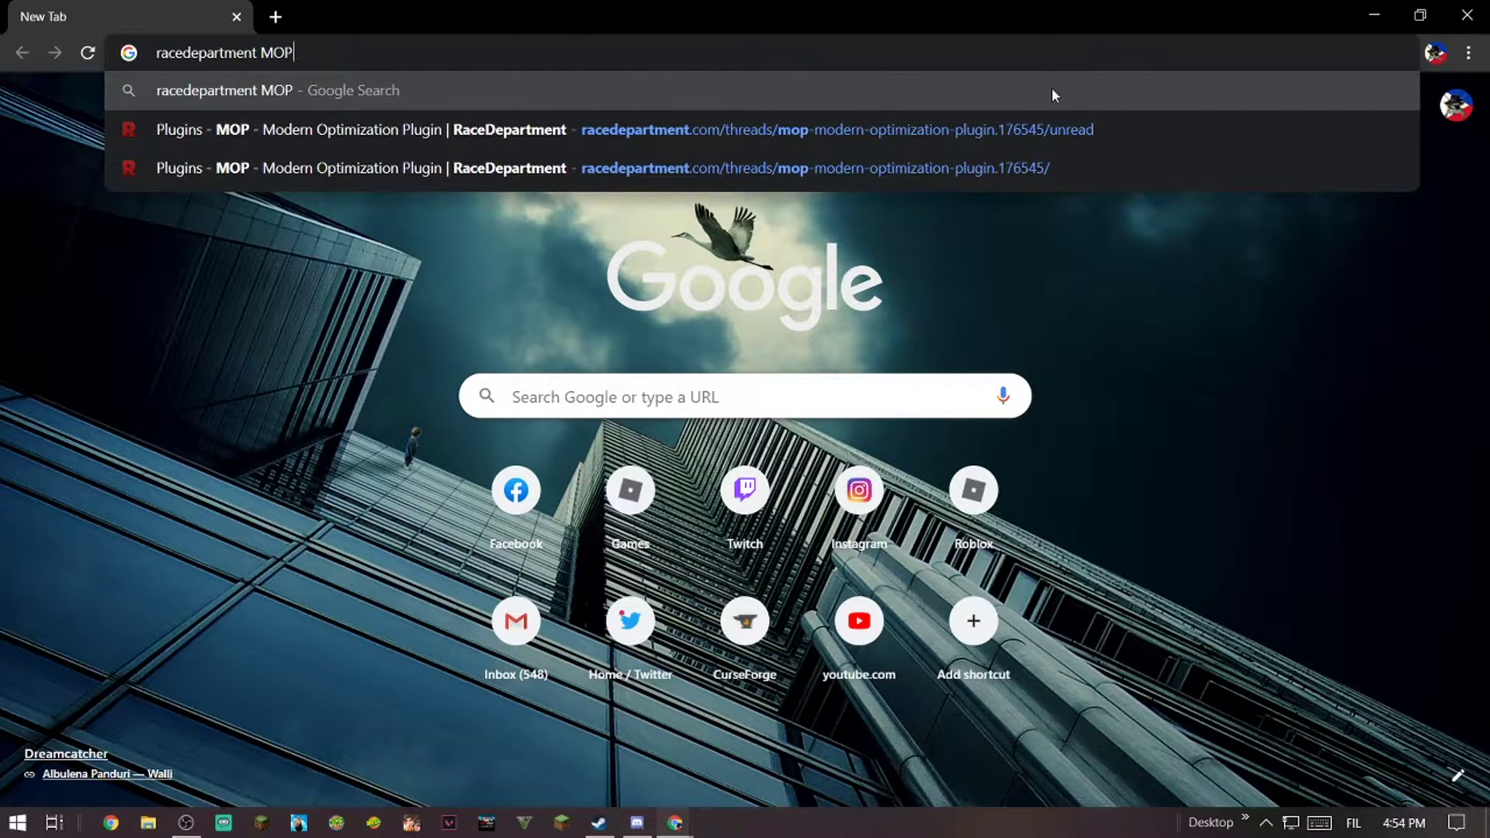
pyautogui.press('Return')
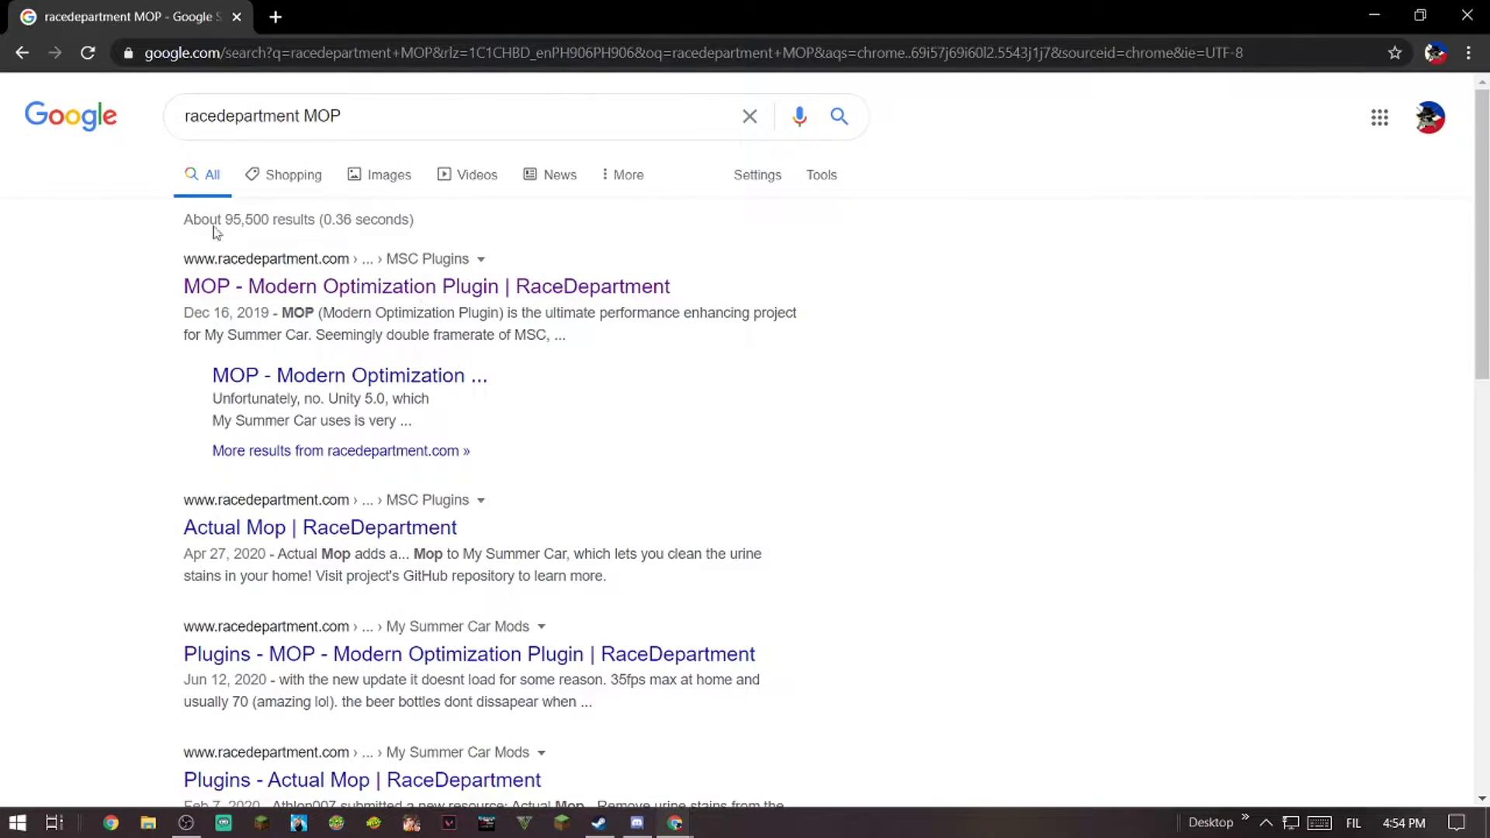
# - Open the RaceDepartment MOP result, dismiss its bottom ad, and start a new tab
pyautogui.click(205, 287)
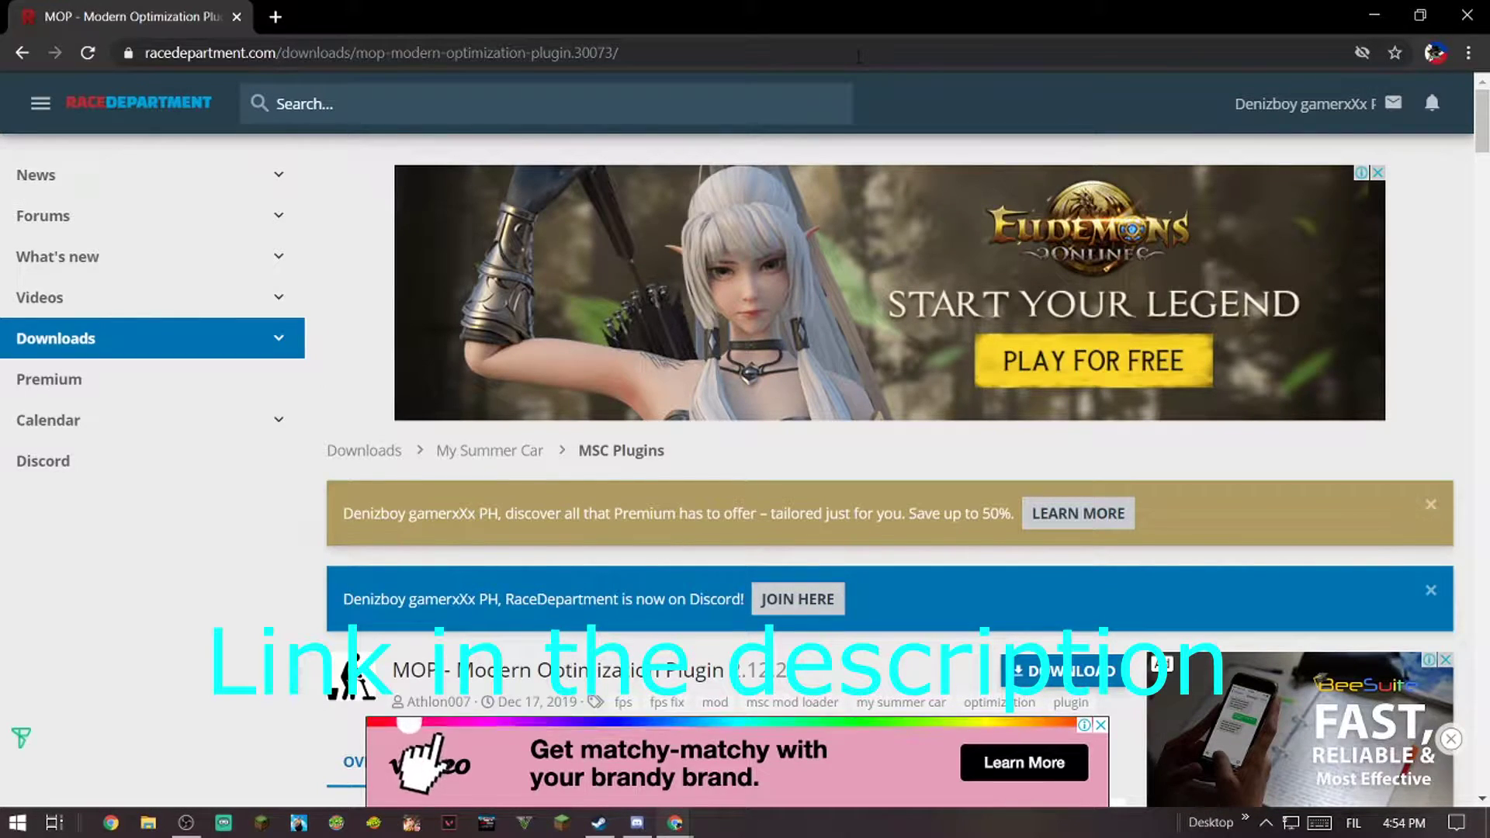
pyautogui.scroll(-3, 746, 466)
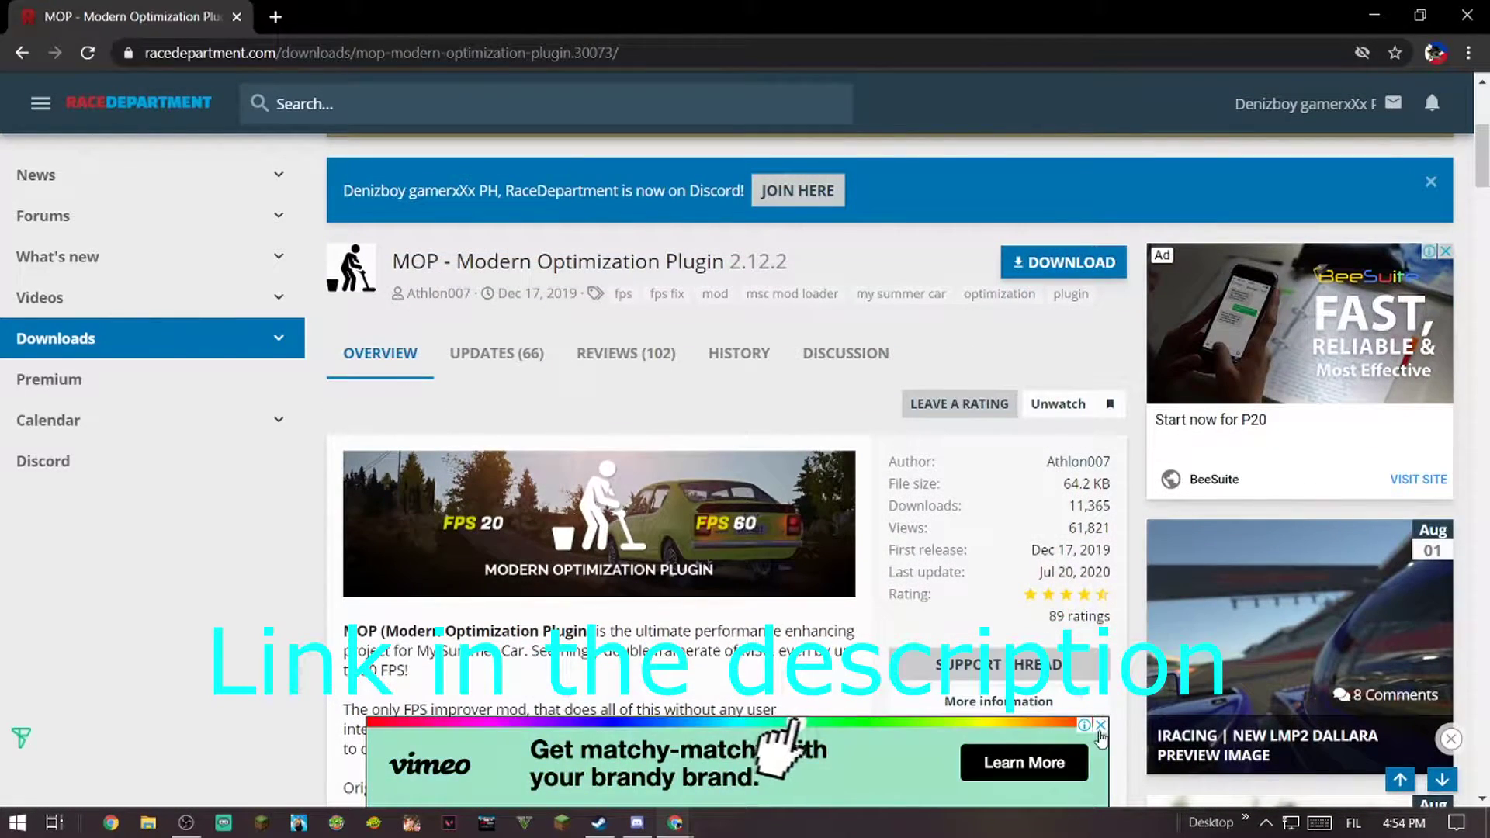
pyautogui.click(1100, 727)
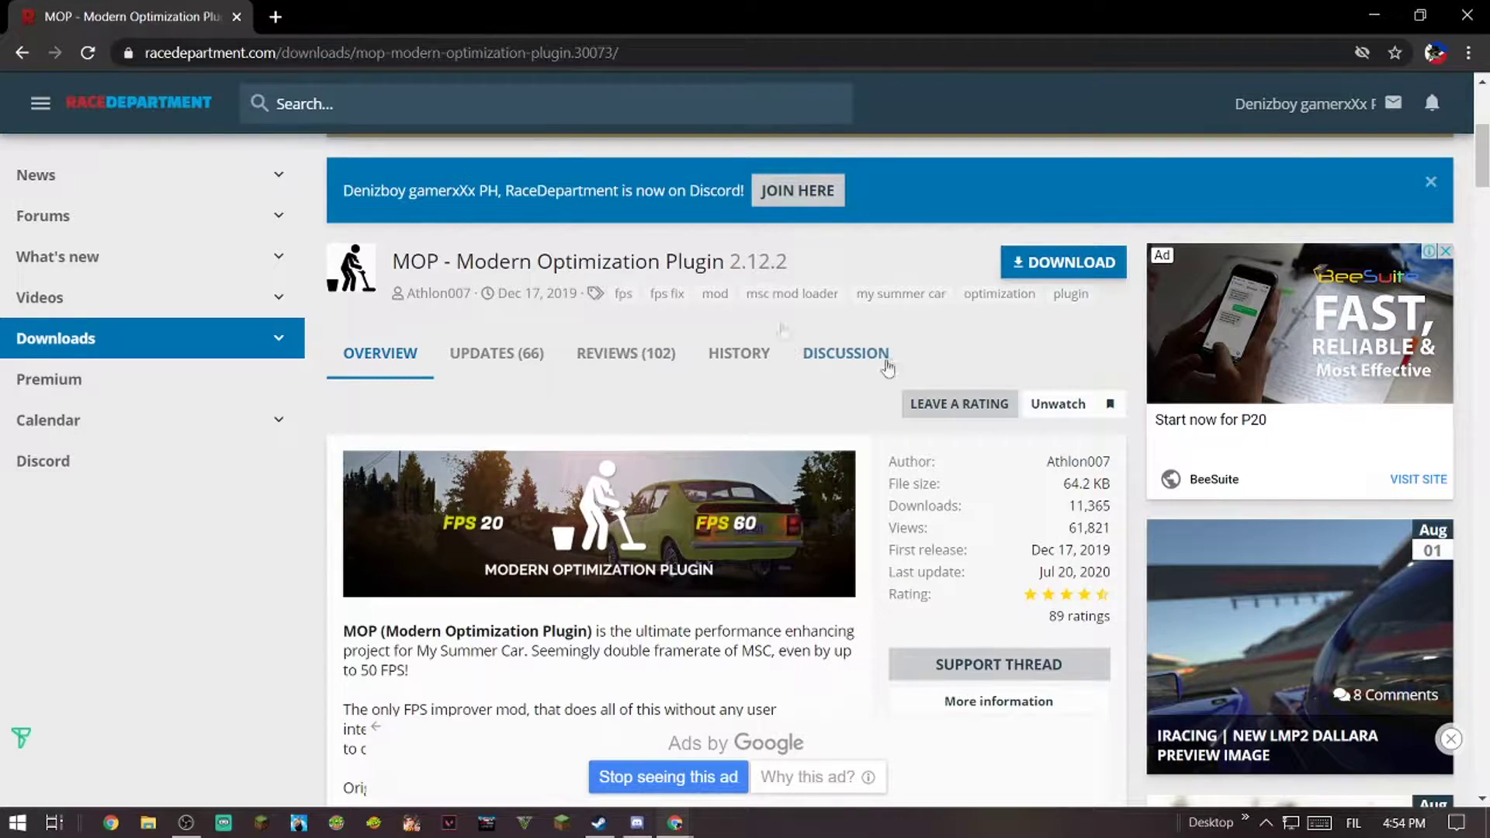
pyautogui.click(274, 18)
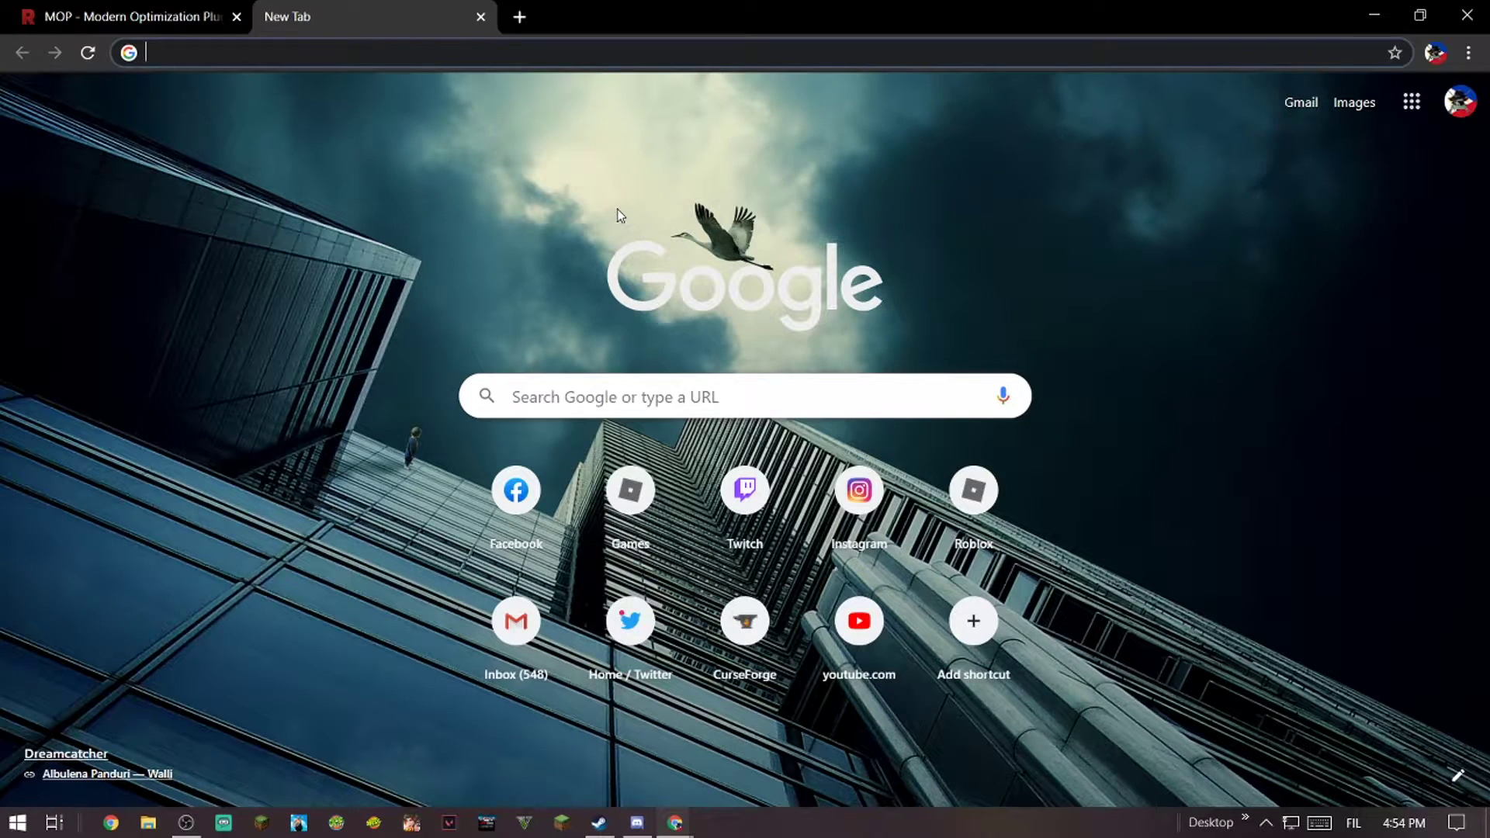
pyautogui.write('ms')
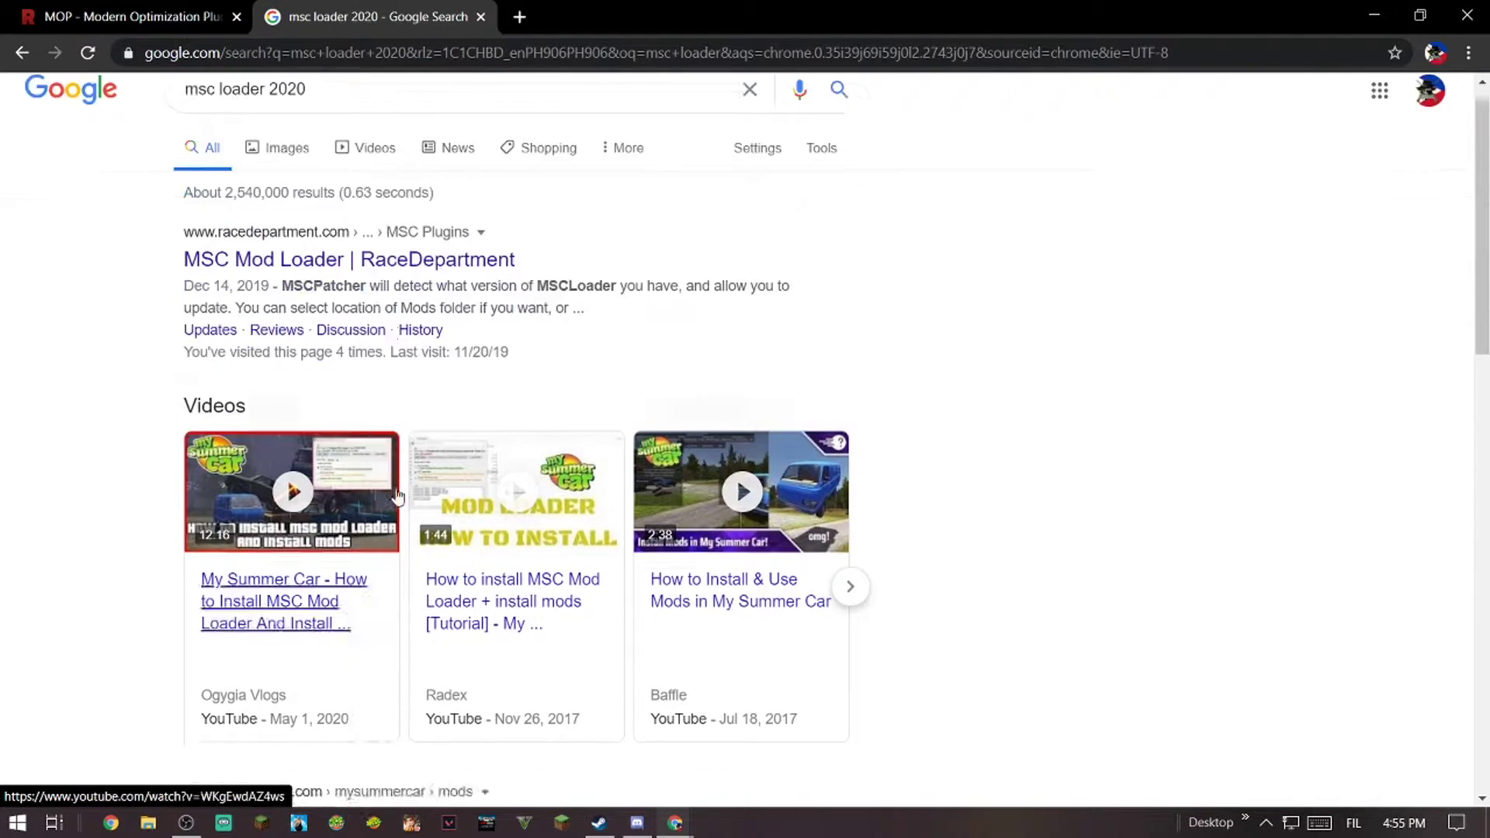
pyautogui.scroll(-4, 390, 380)
# - From the MSCModLoader GitHub releases, download MSCLoader.full.package.zip
pyautogui.click(559, 359)
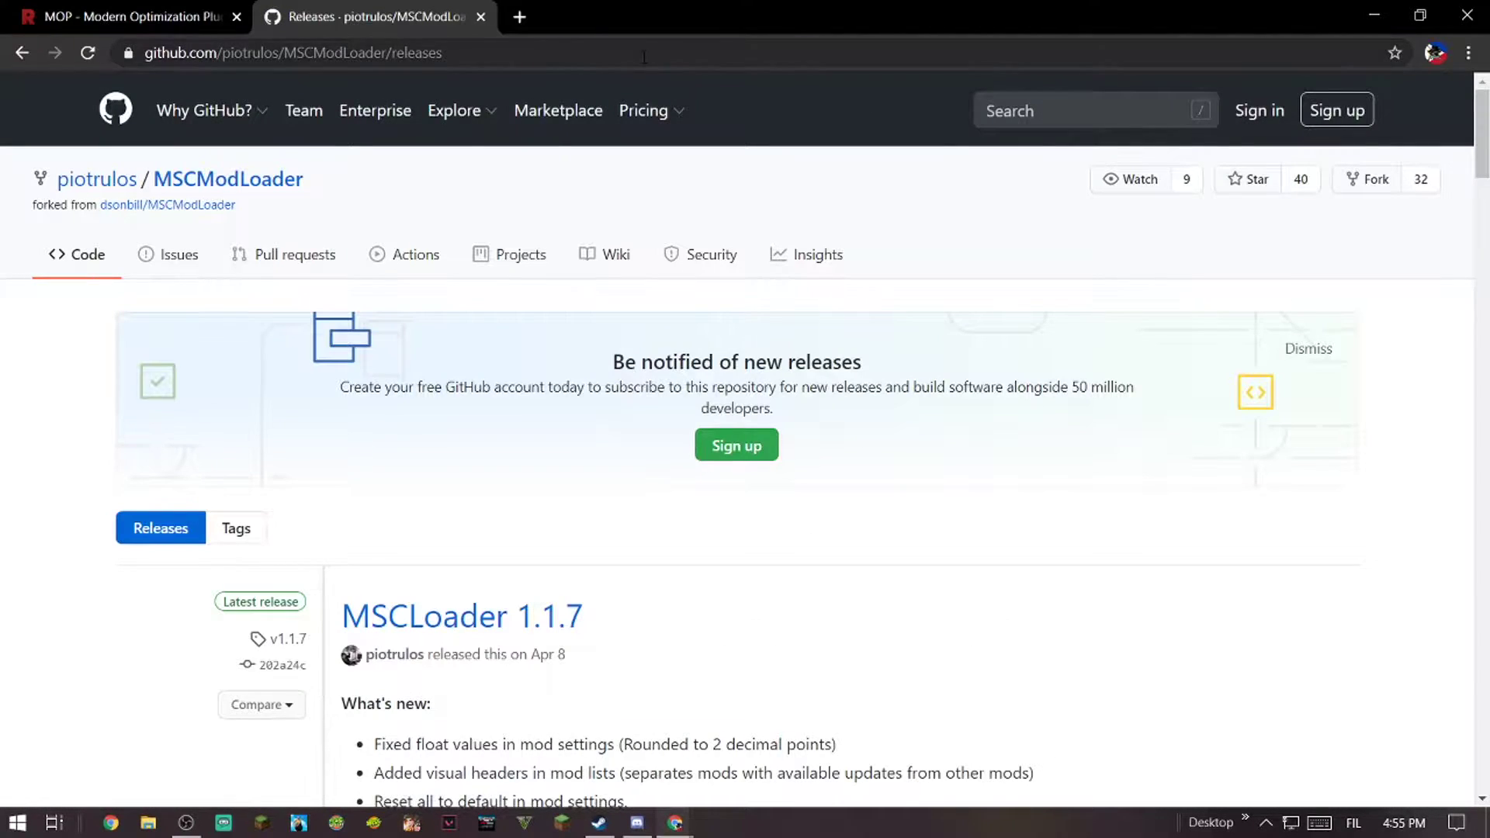
pyautogui.tripleClick(643, 56)
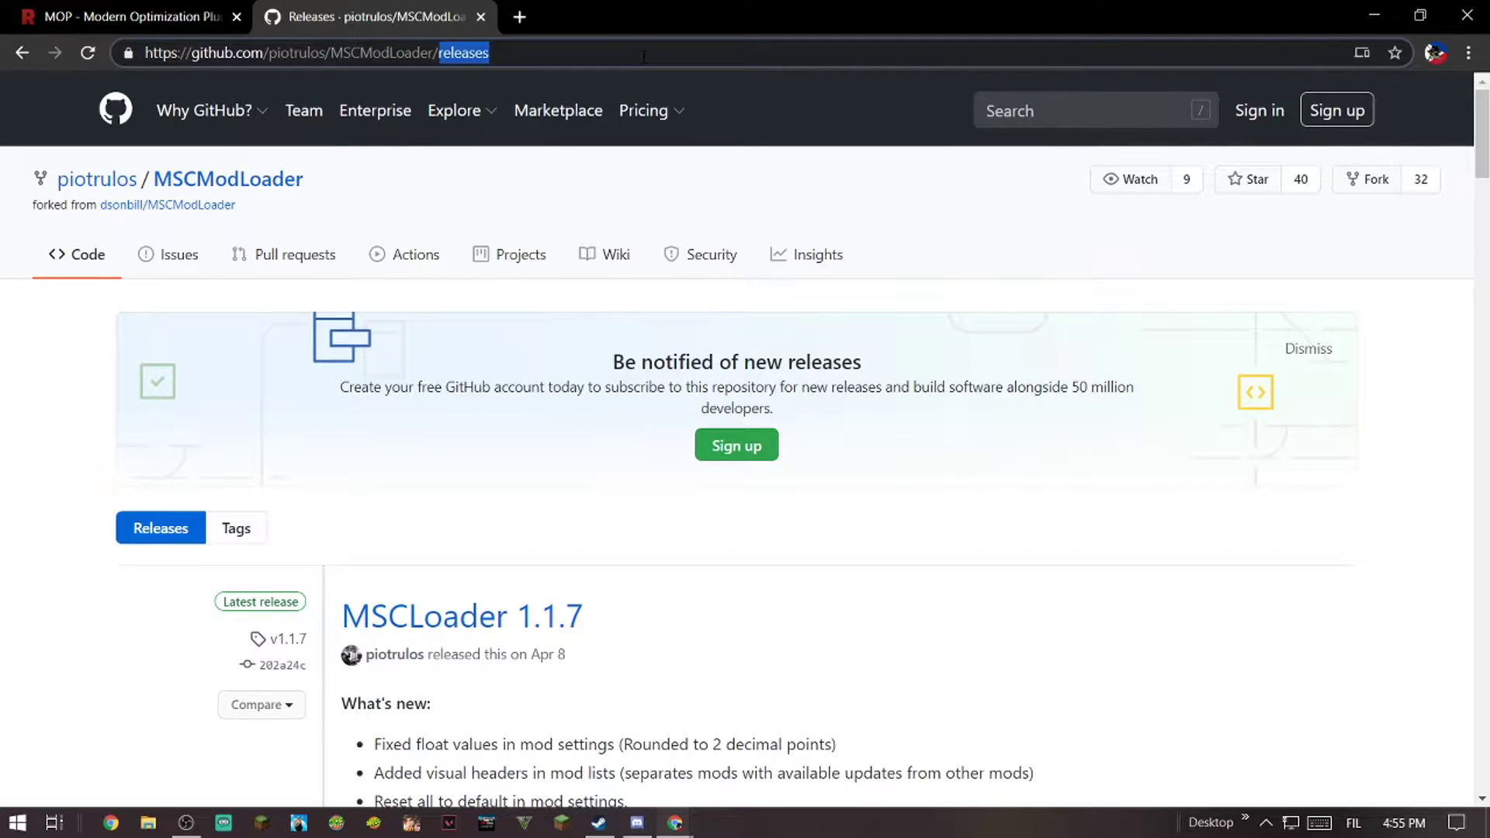
pyautogui.click(713, 84)
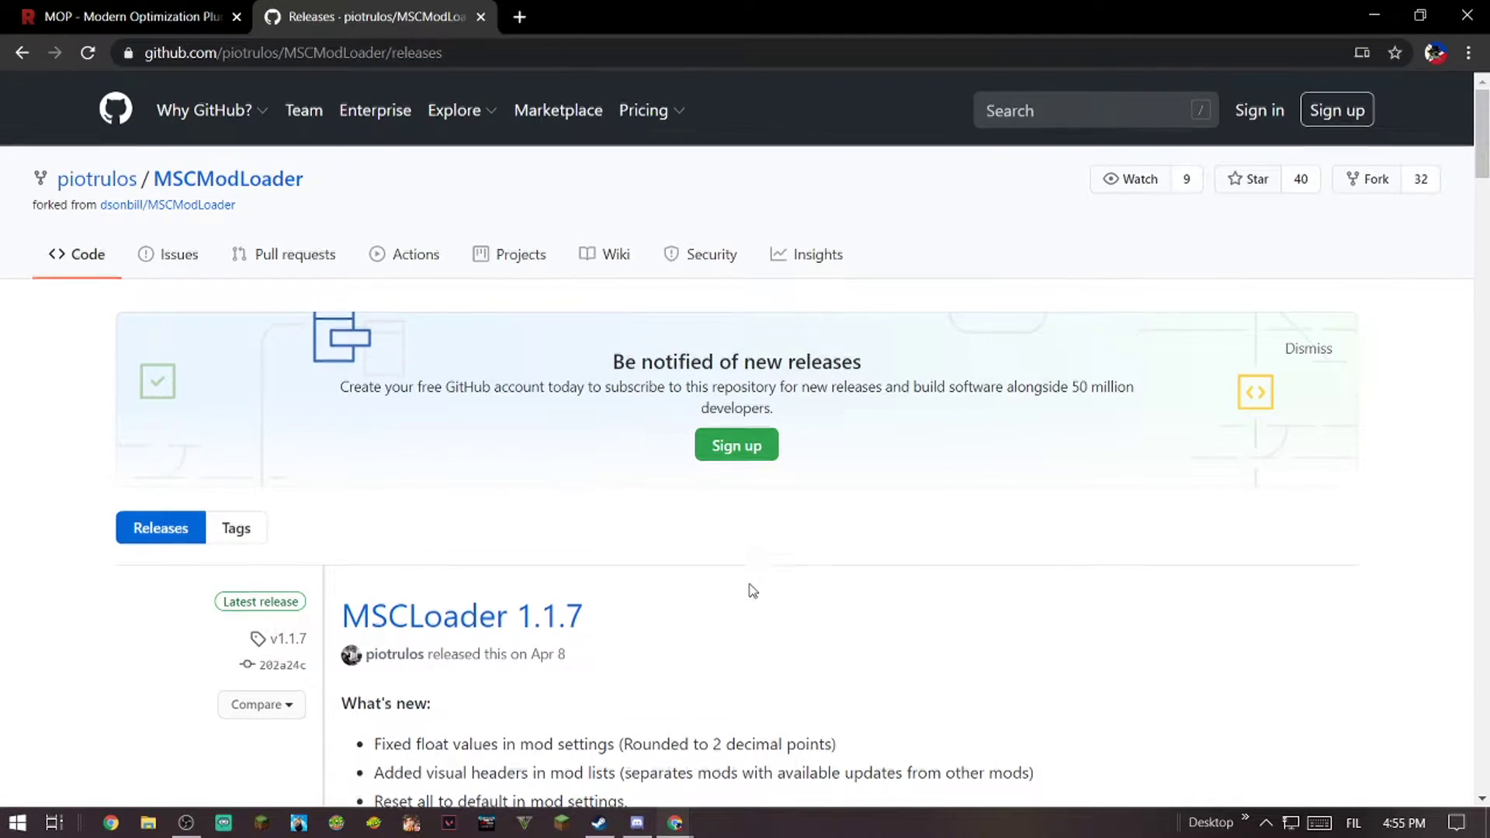
pyautogui.scroll(-3, 748, 589)
pyautogui.scroll(-2, 749, 589)
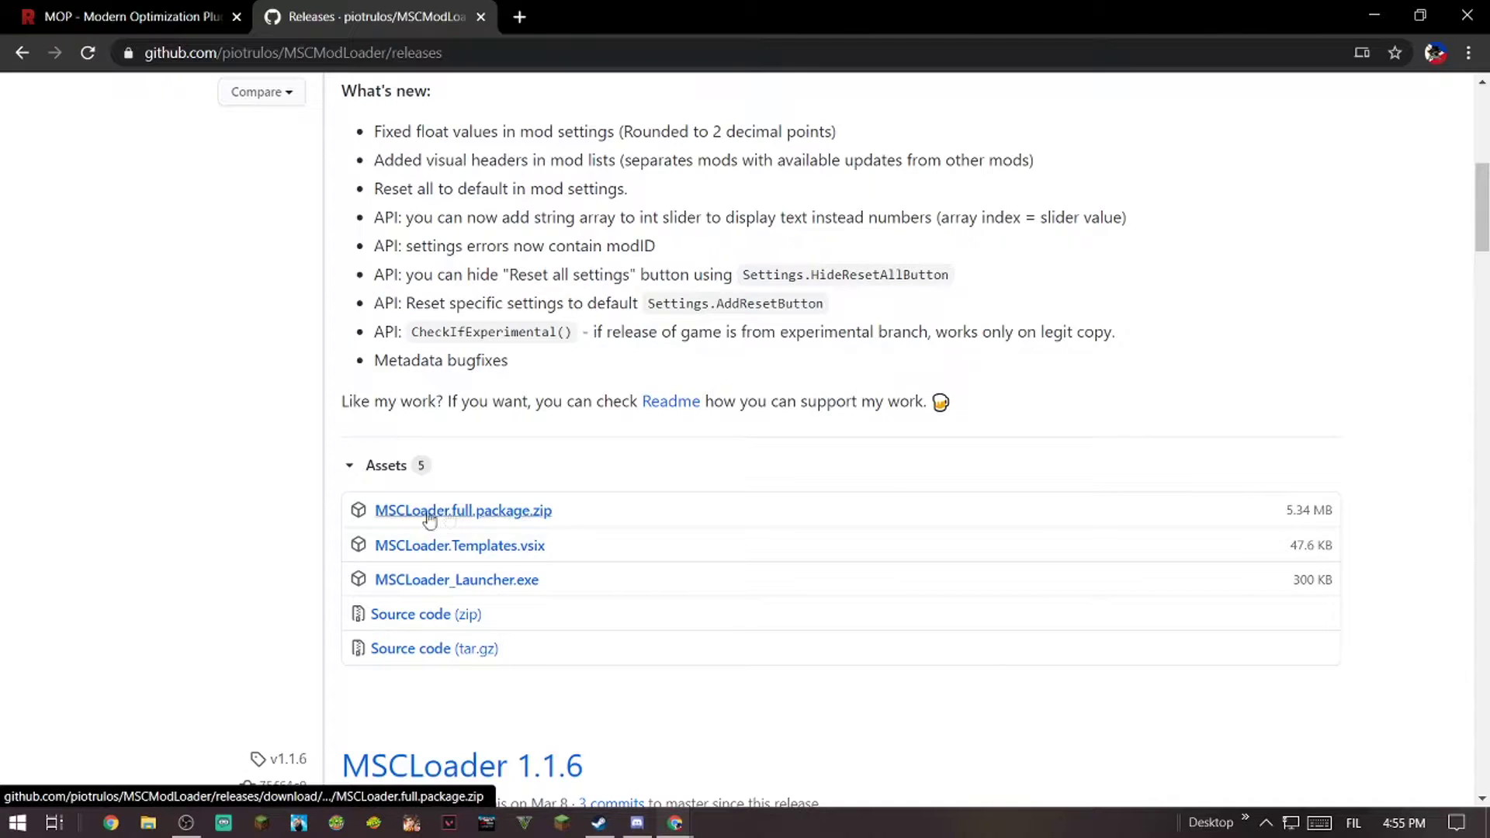
pyautogui.moveTo(440, 520); pyautogui.dragTo(487, 528)
pyautogui.click(490, 517)
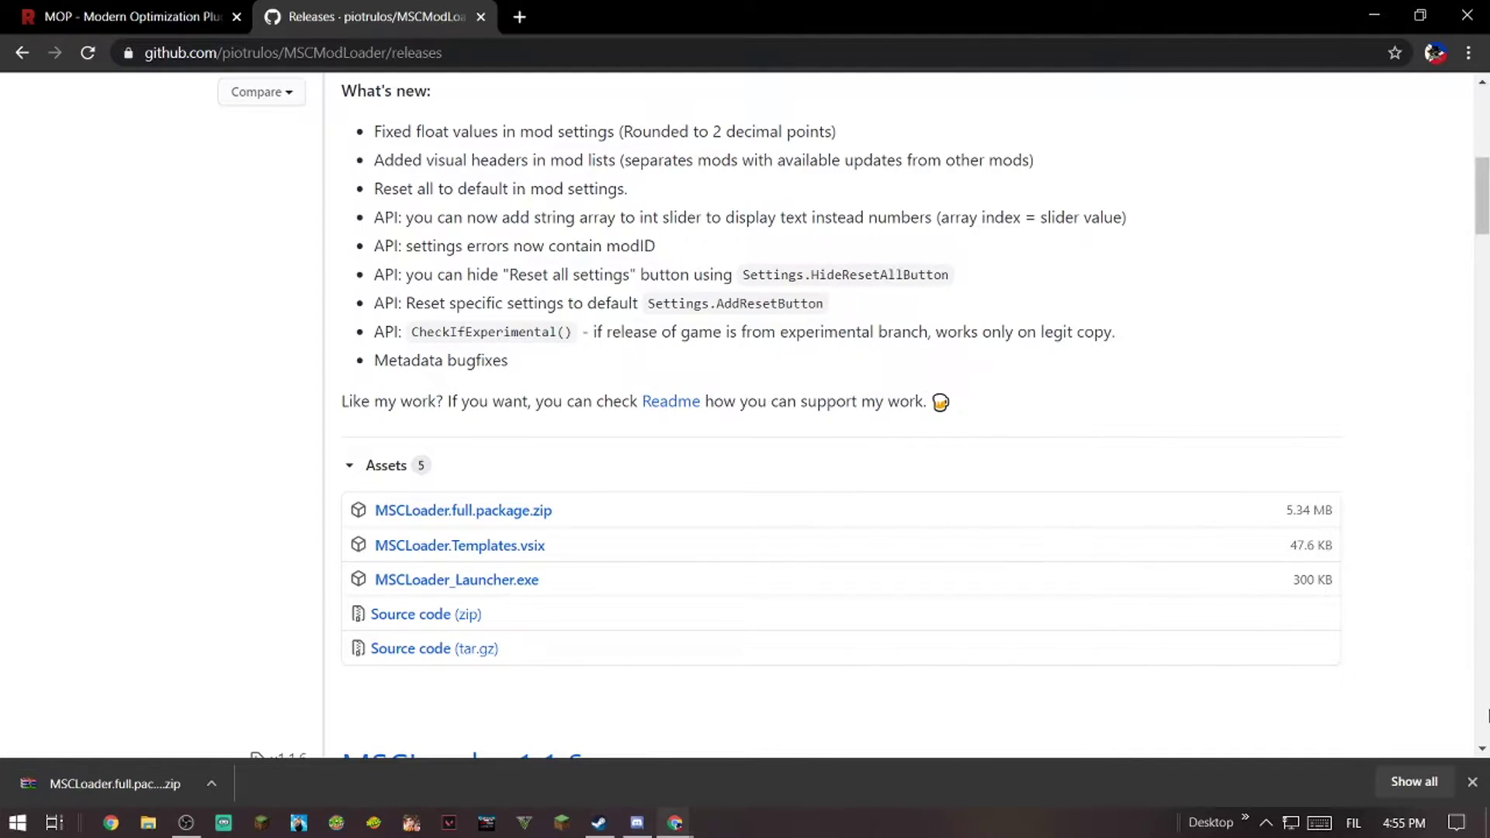
# - Dismiss the downloads bar and bring the MOP RaceDepartment tab to the front
pyautogui.click(1471, 781)
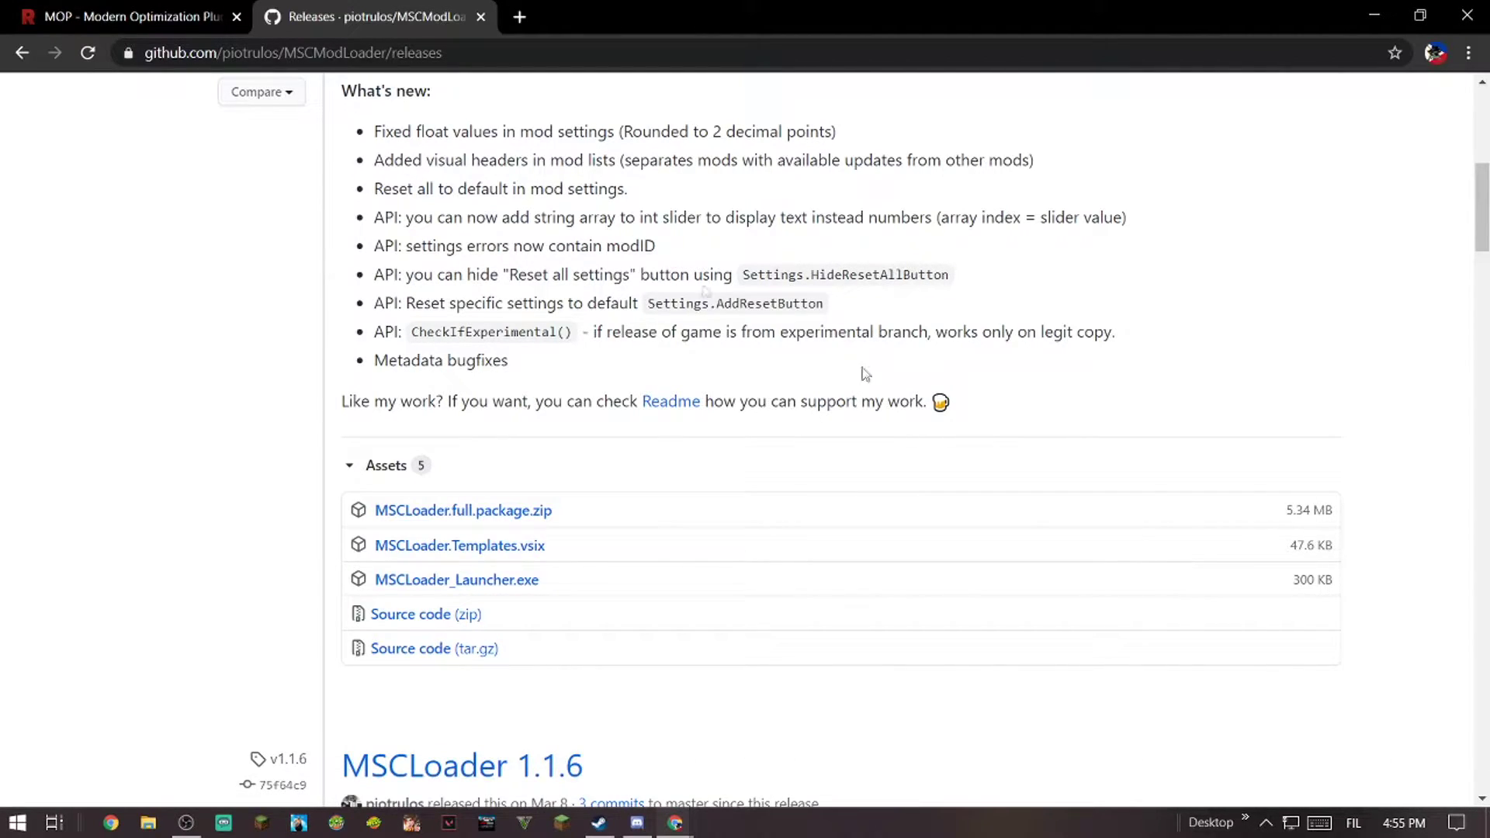
pyautogui.click(44, 8)
pyautogui.click(441, 8)
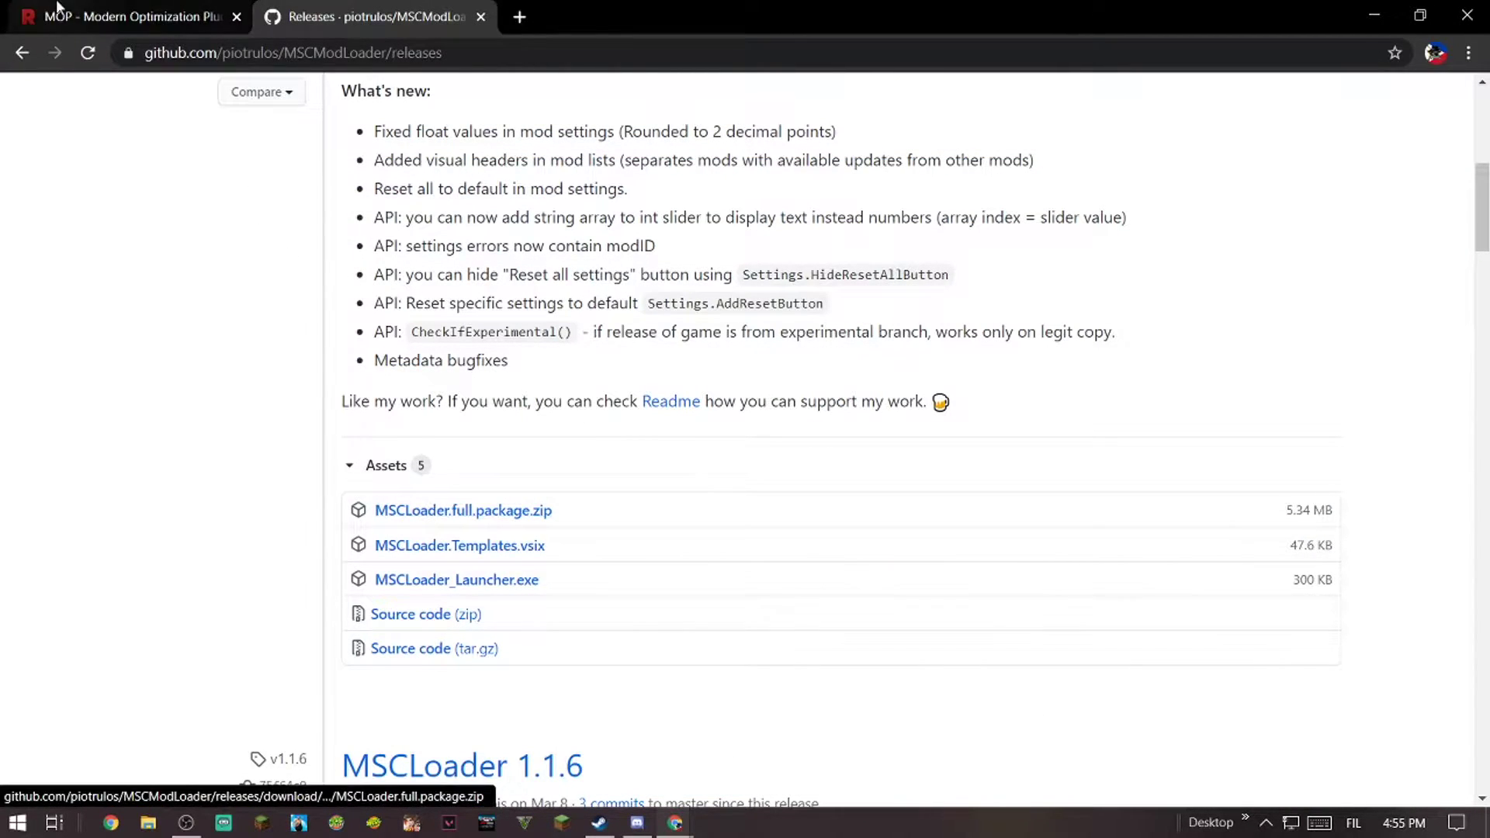
pyautogui.hotkey('ctrl', 'Tab')
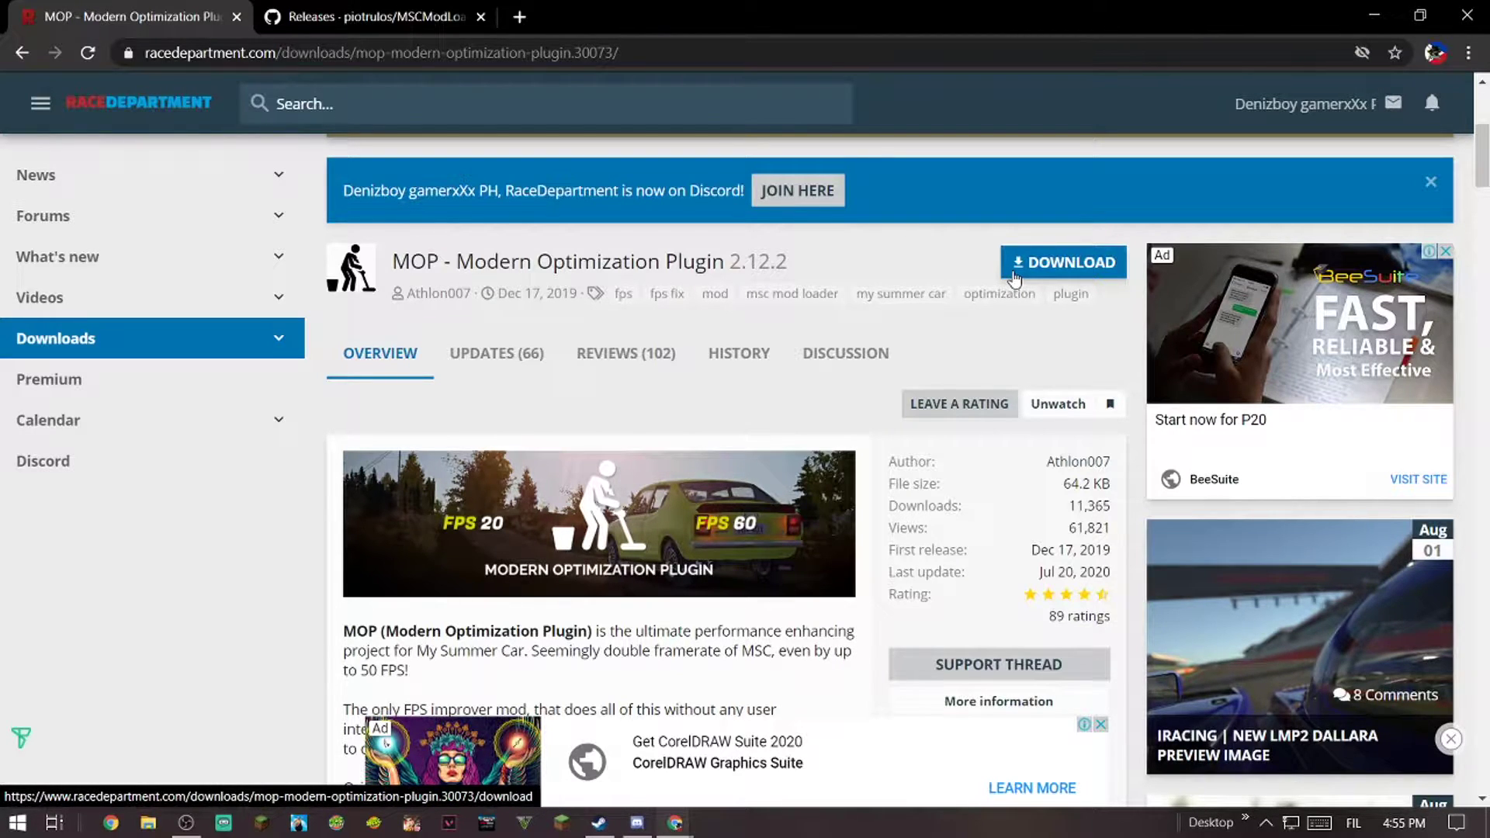
# - Download the MOP zip, open the downloads page, and close the GitHub and RaceDepartment tabs
pyautogui.click(1017, 269)
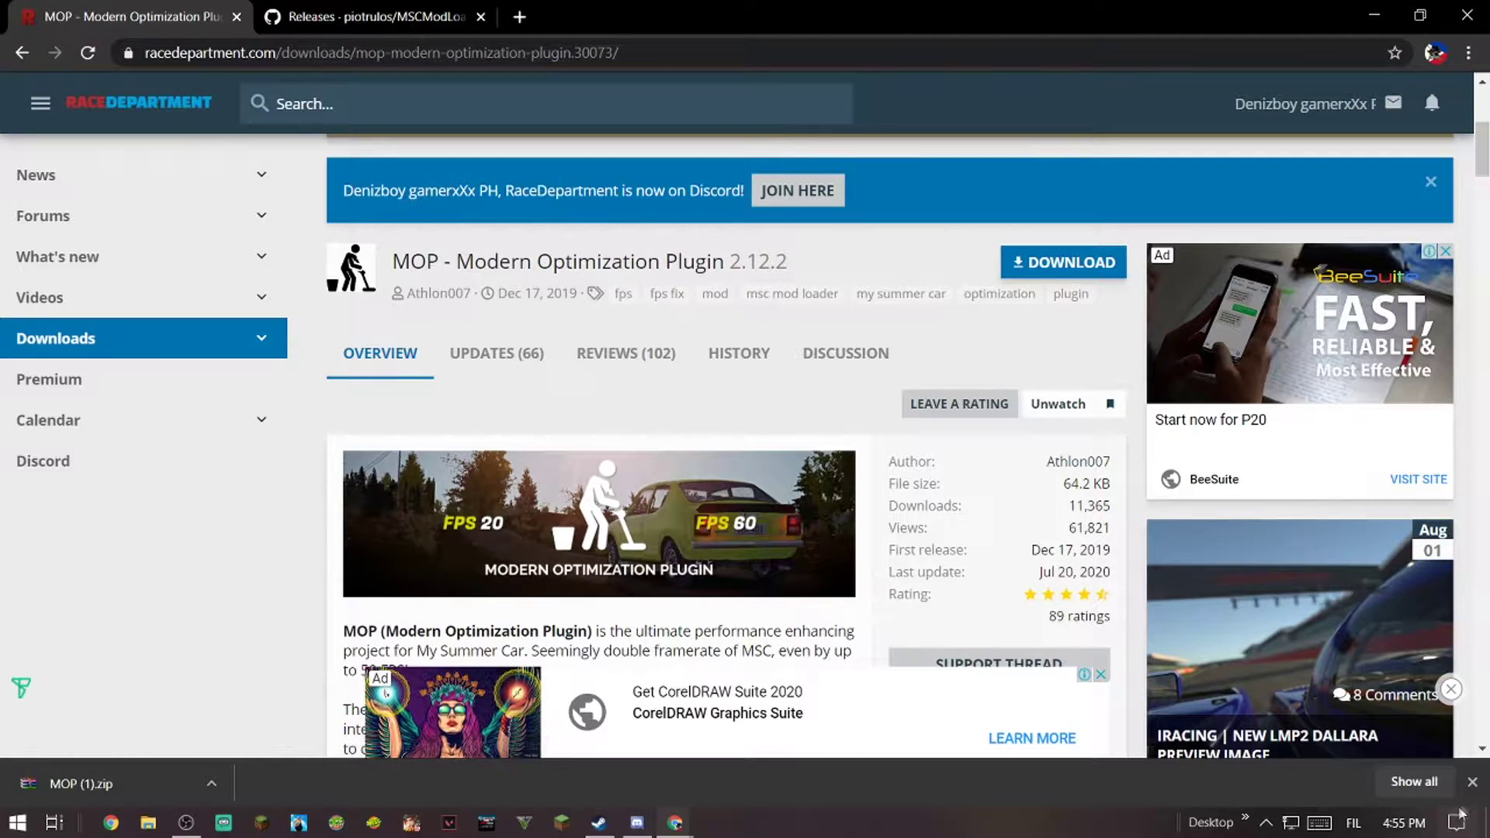
pyautogui.click(1471, 782)
pyautogui.hotkey('ctrl', 'j')
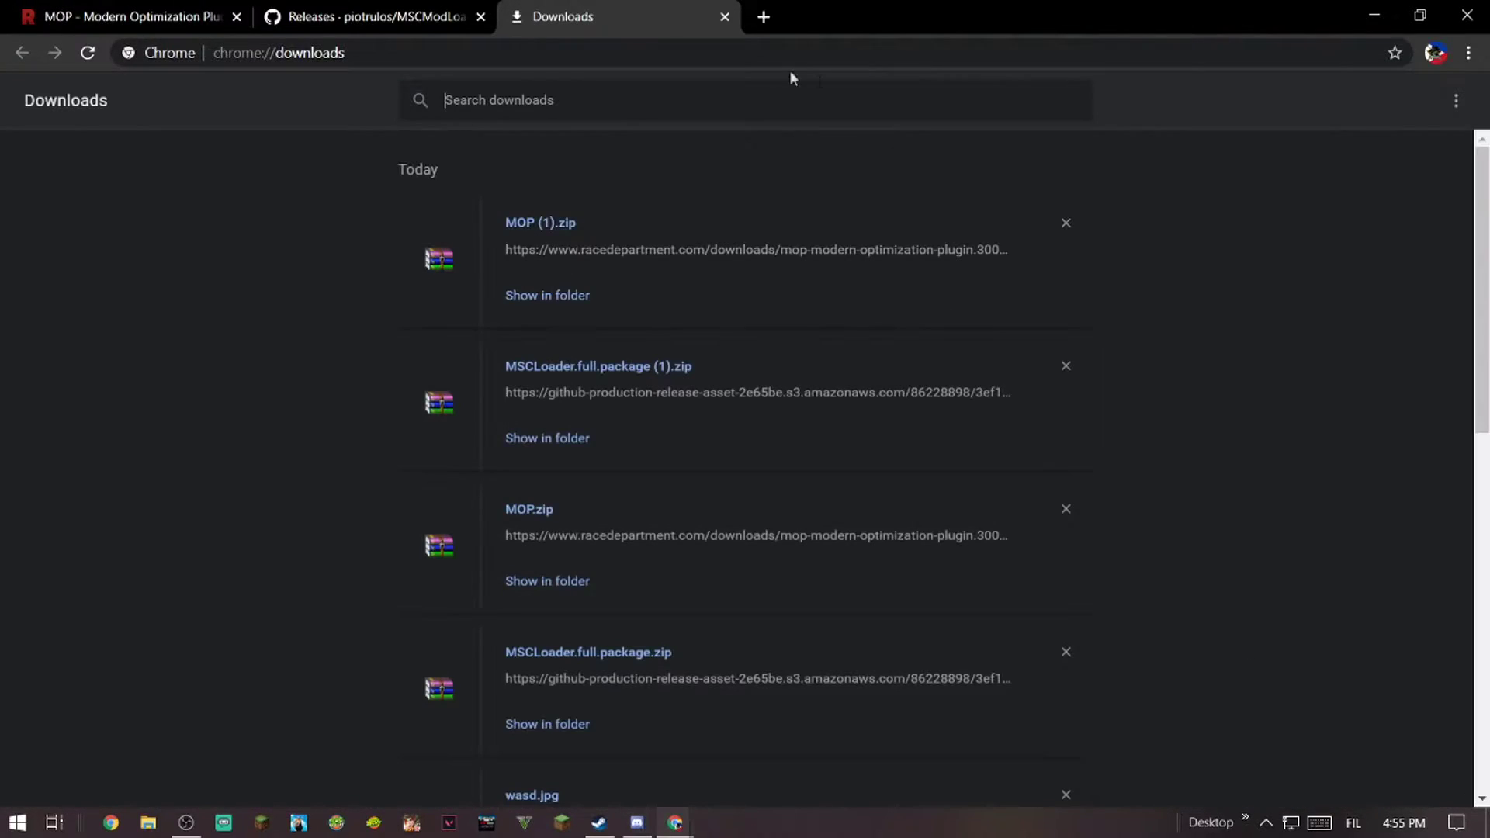
pyautogui.click(477, 18)
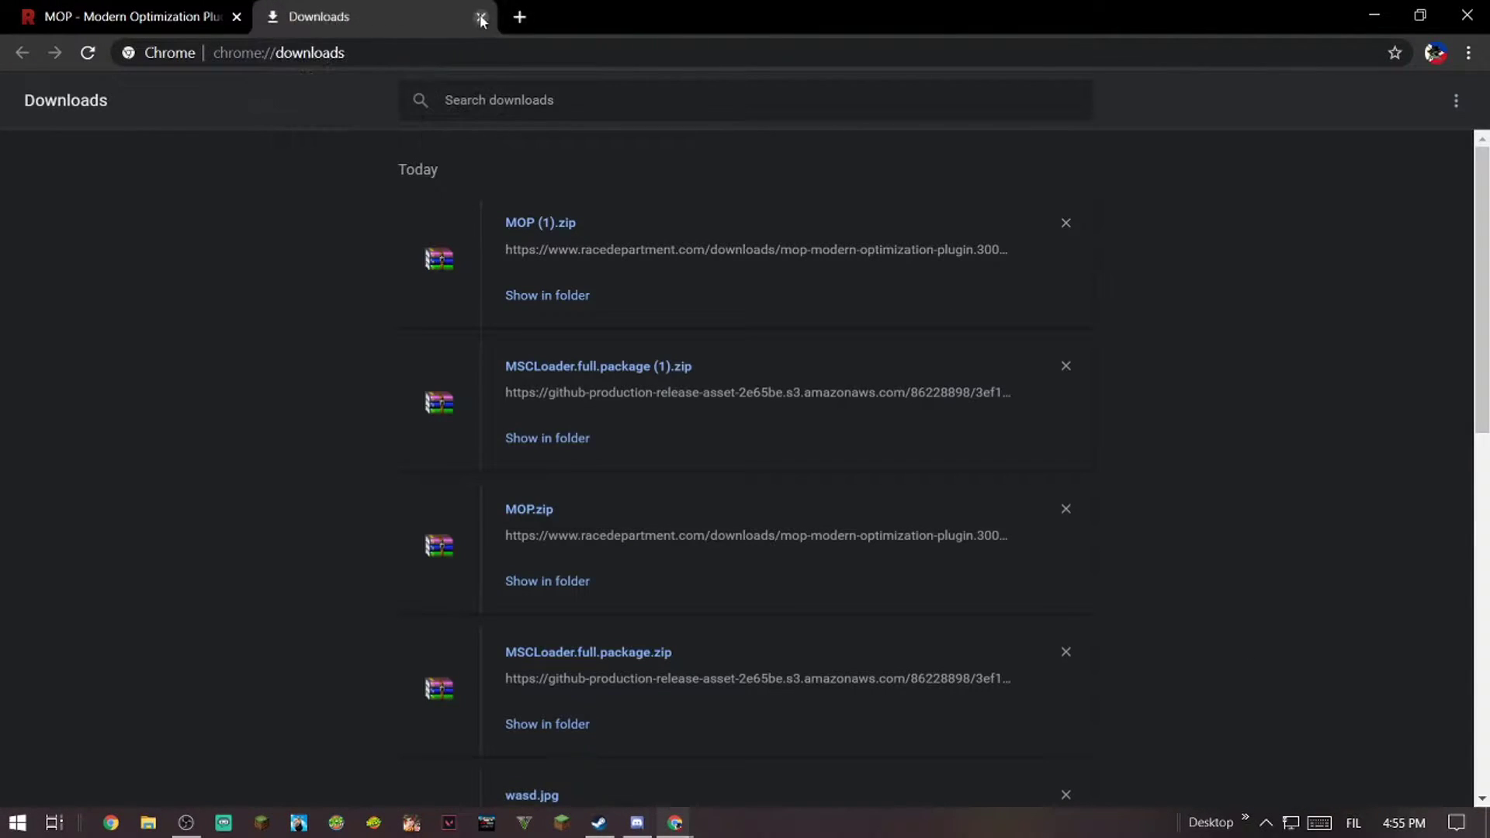
pyautogui.click(237, 16)
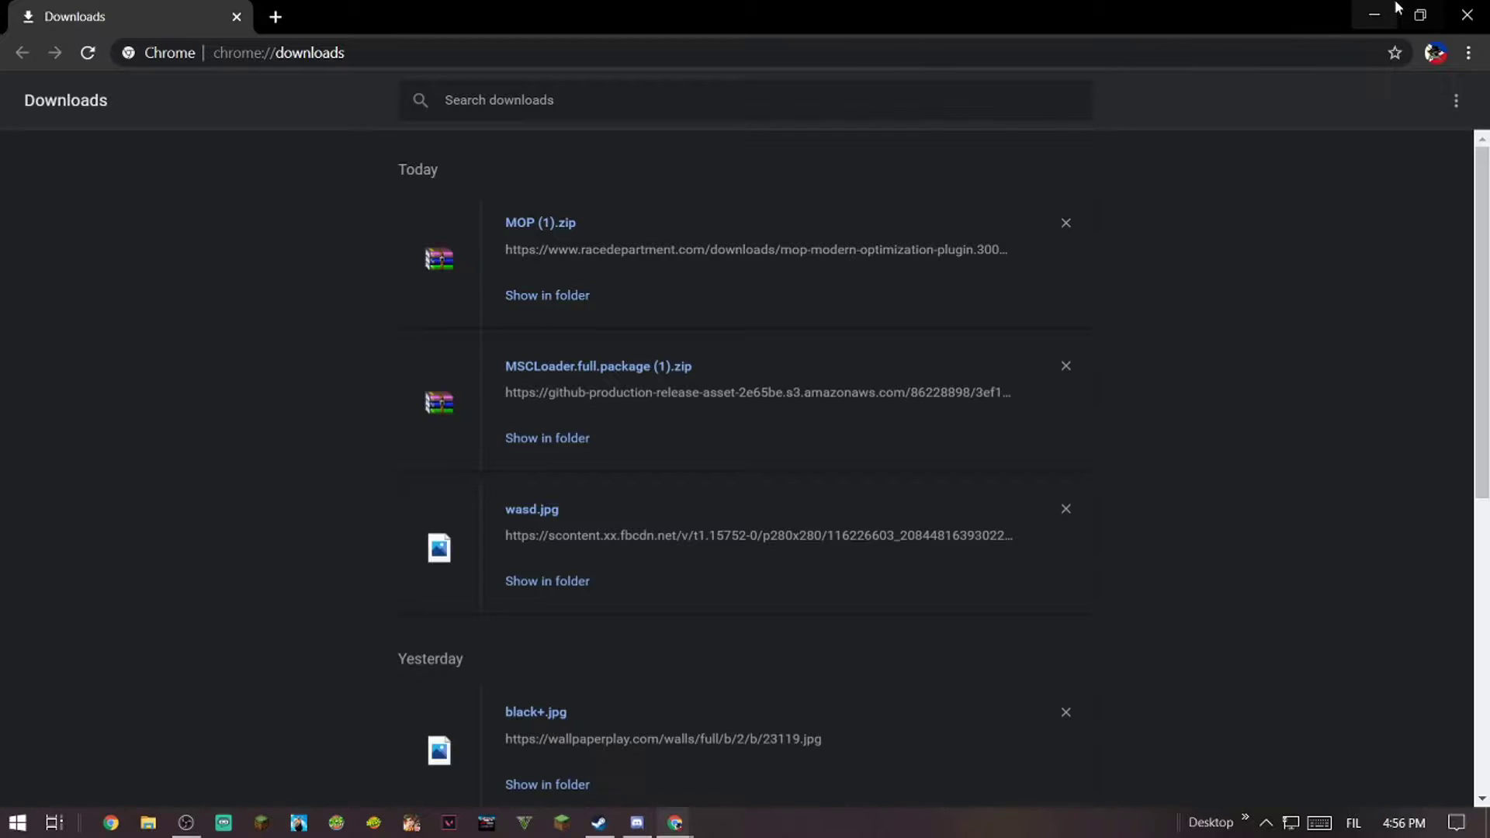
# - Create a desktop folder named 'Msc loader' and bring Chrome's downloads list back
pyautogui.click(1395, 9)
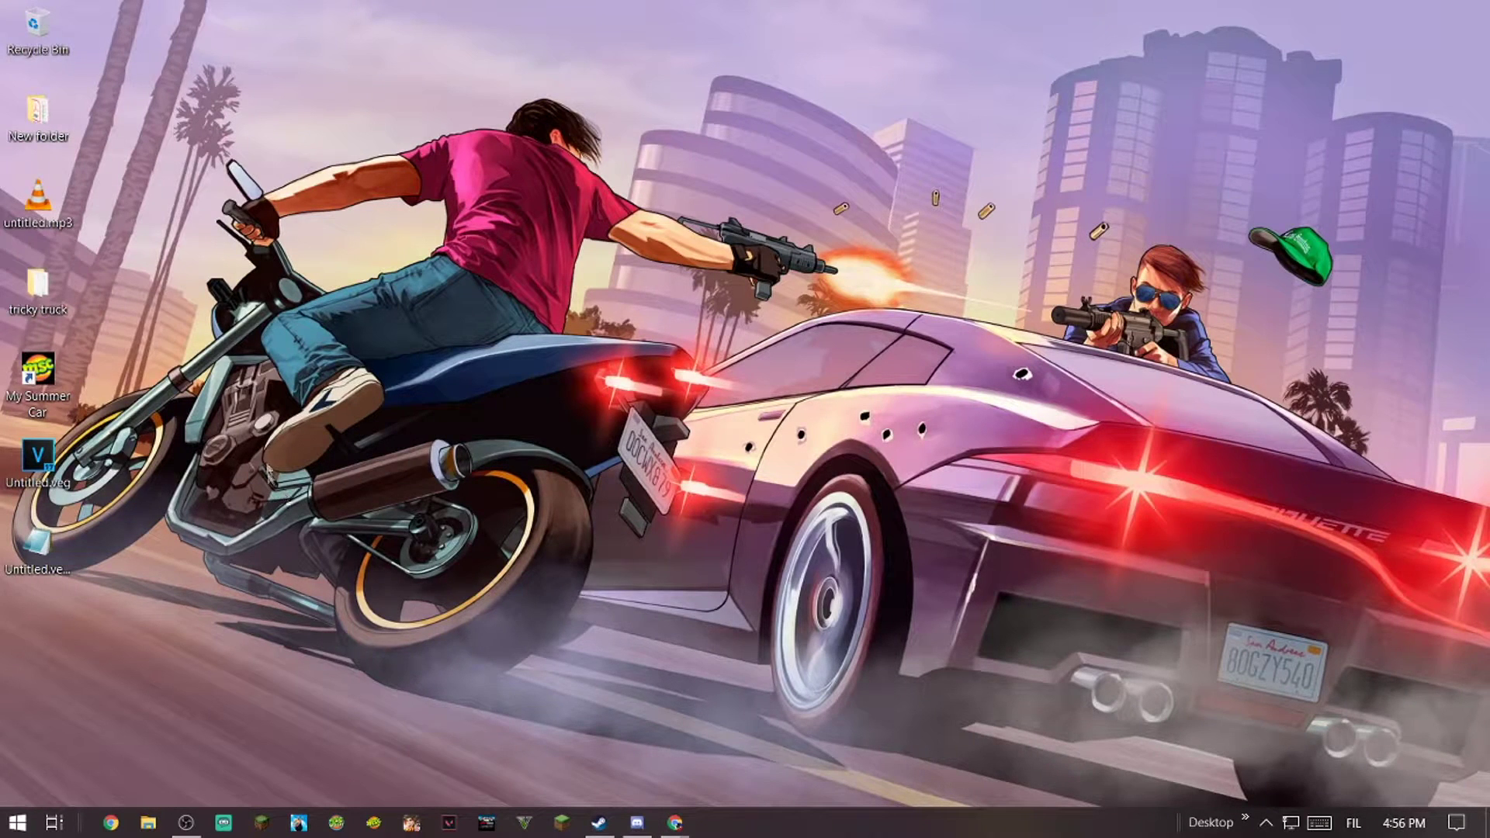
pyautogui.rightClick(266, 454)
pyautogui.moveTo(312, 626)
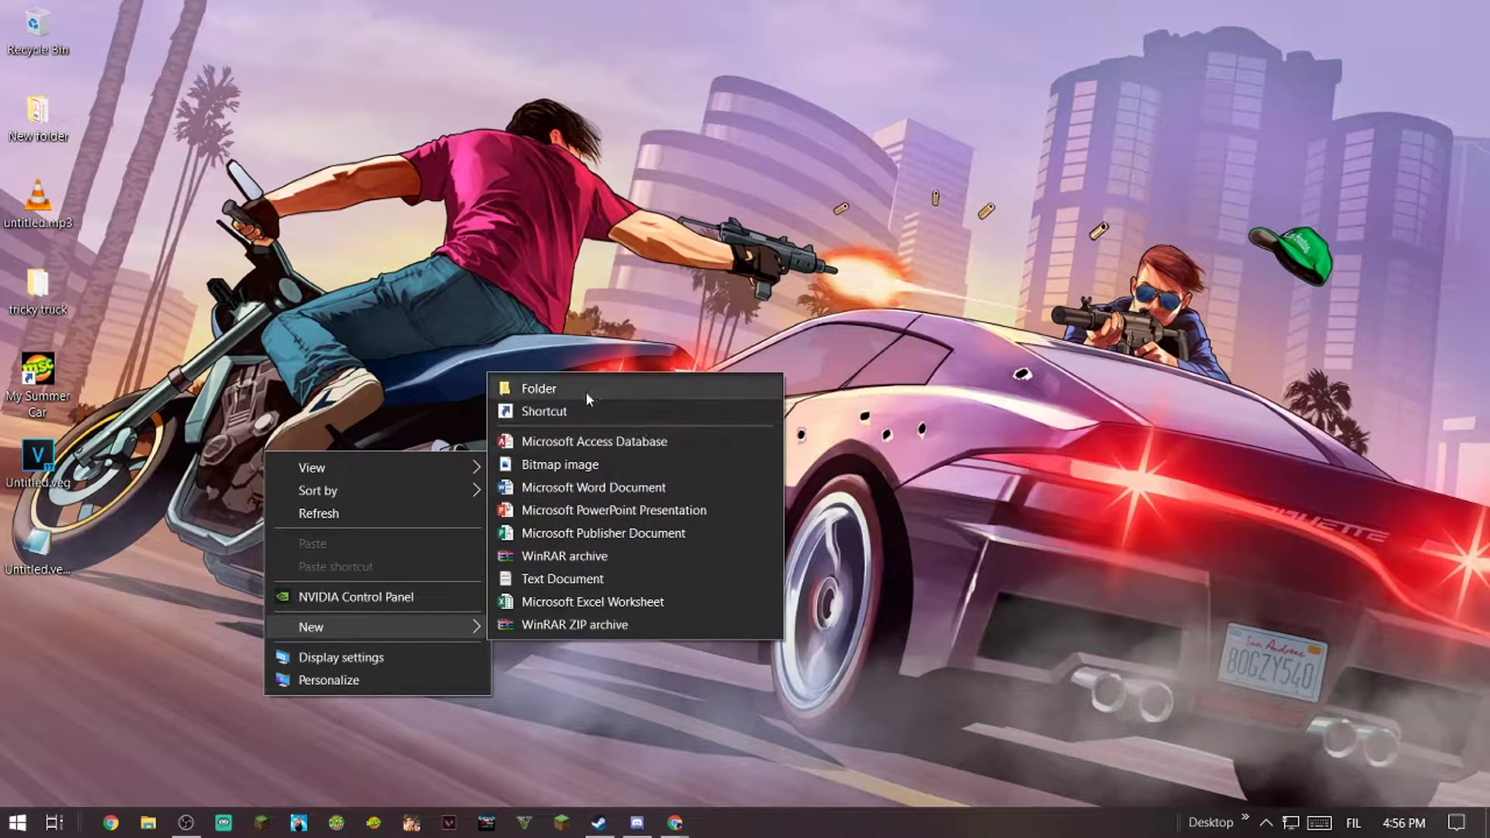
pyautogui.click(586, 396)
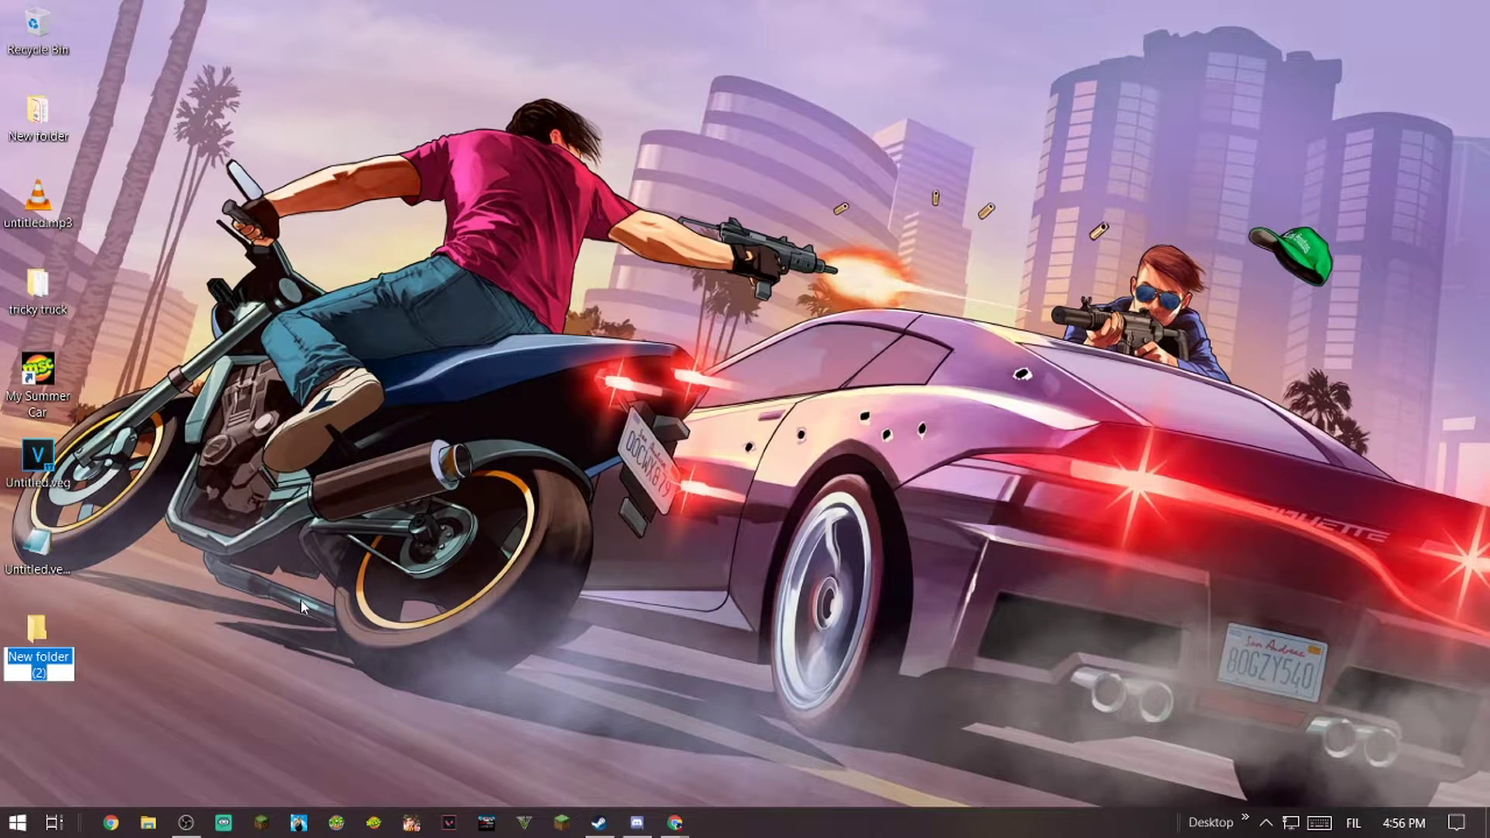
pyautogui.write('Msc')
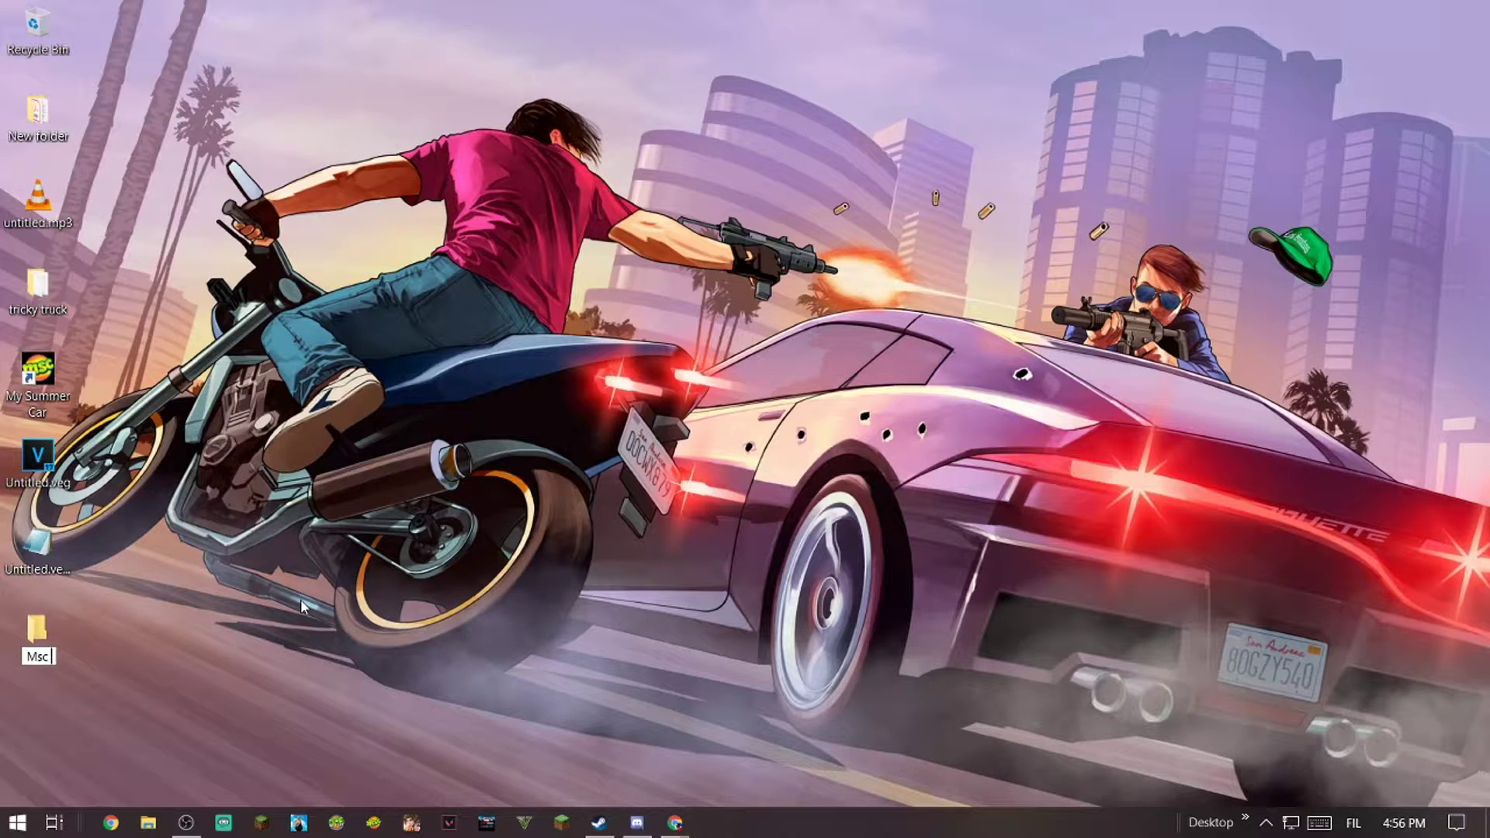
pyautogui.write(' loader')
pyautogui.press('Return')
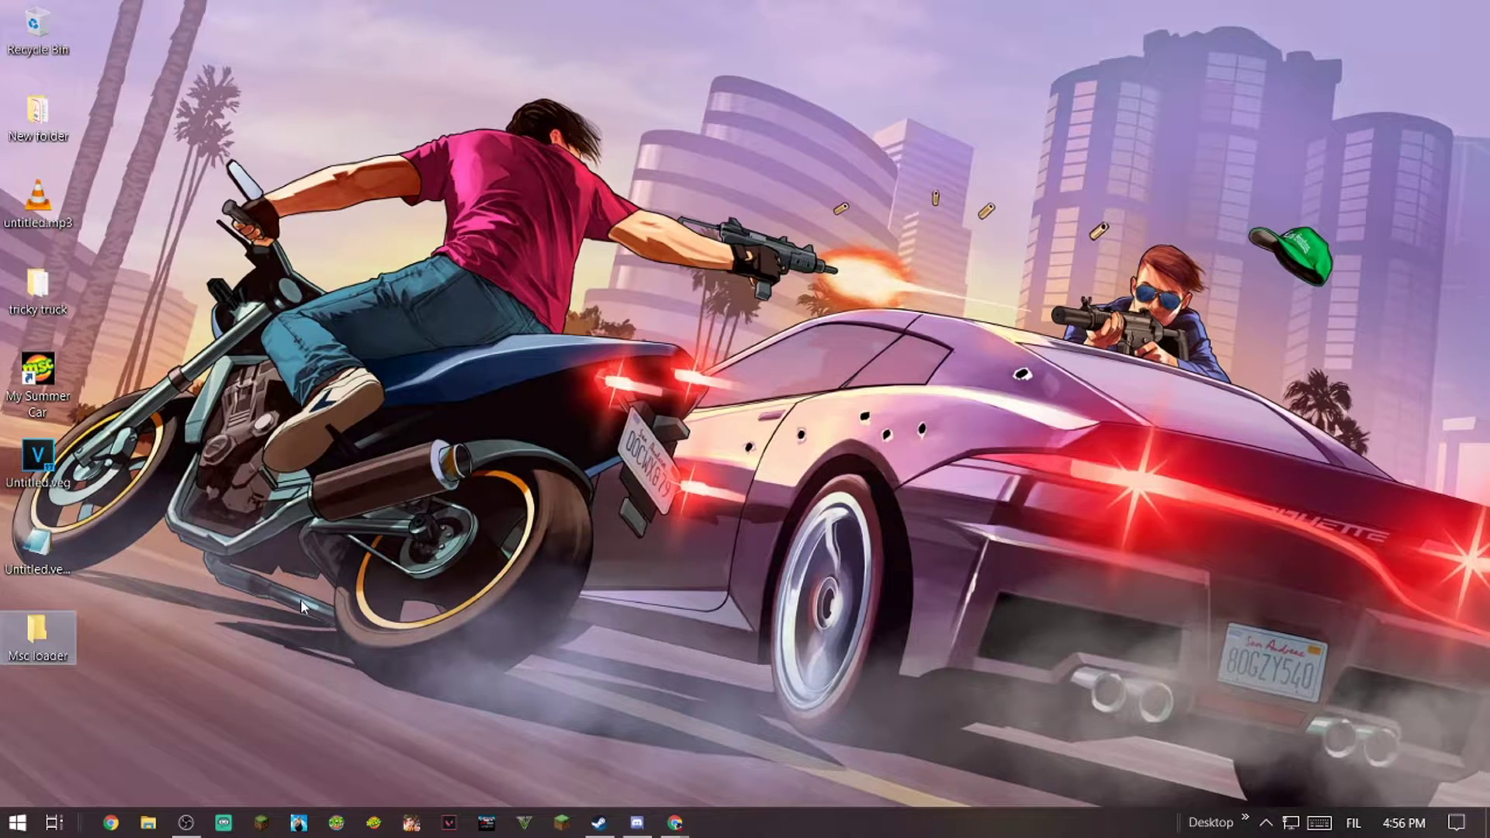
pyautogui.moveTo(673, 823)
pyautogui.click(771, 745)
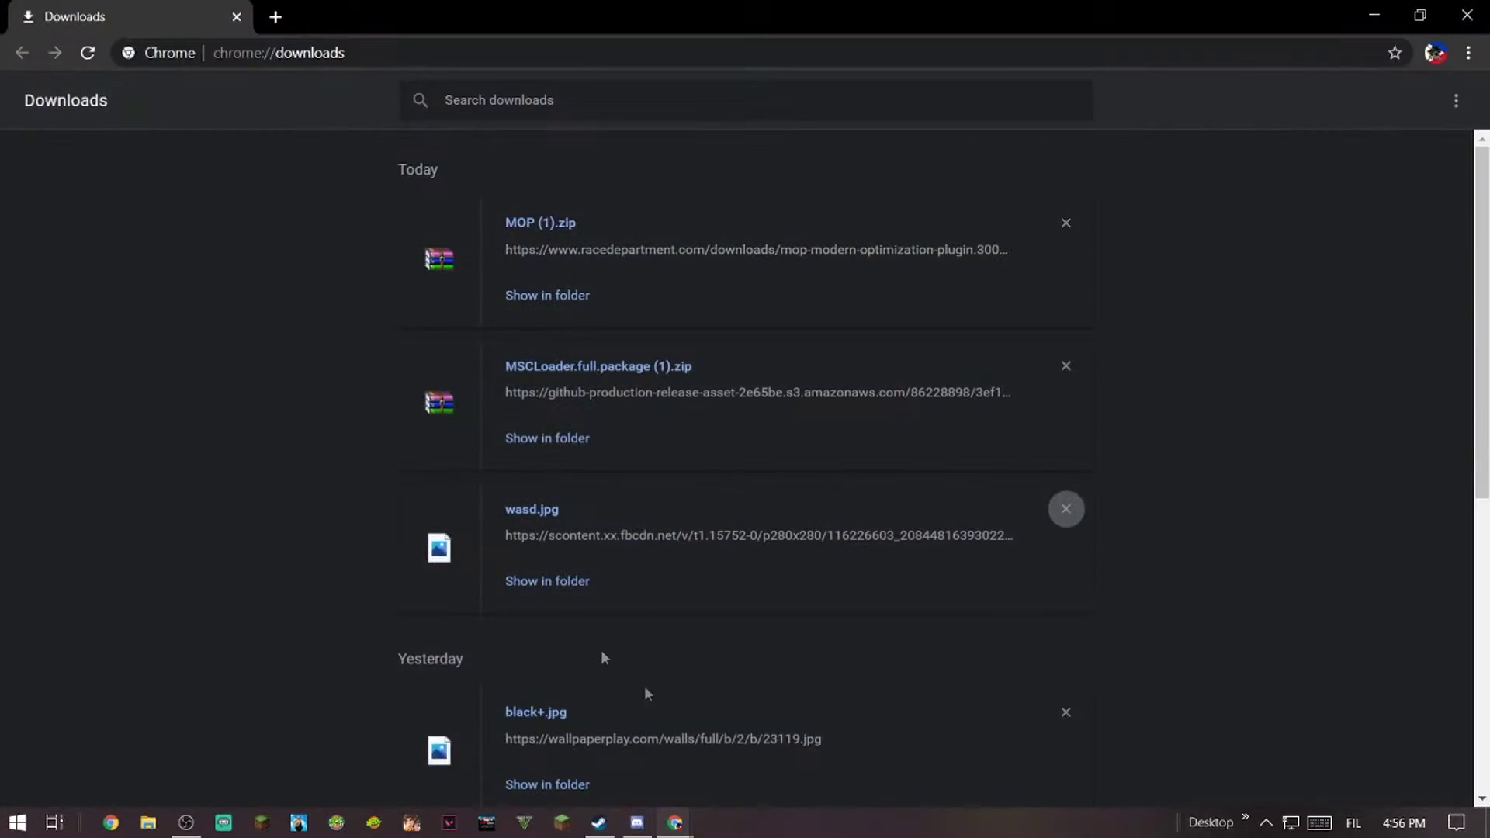
# - Open MSCLoader.full.package (1).zip and MOP (1).zip in WinRAR, dismiss the license reminder, and close Chrome
pyautogui.click(611, 368)
pyautogui.click(539, 229)
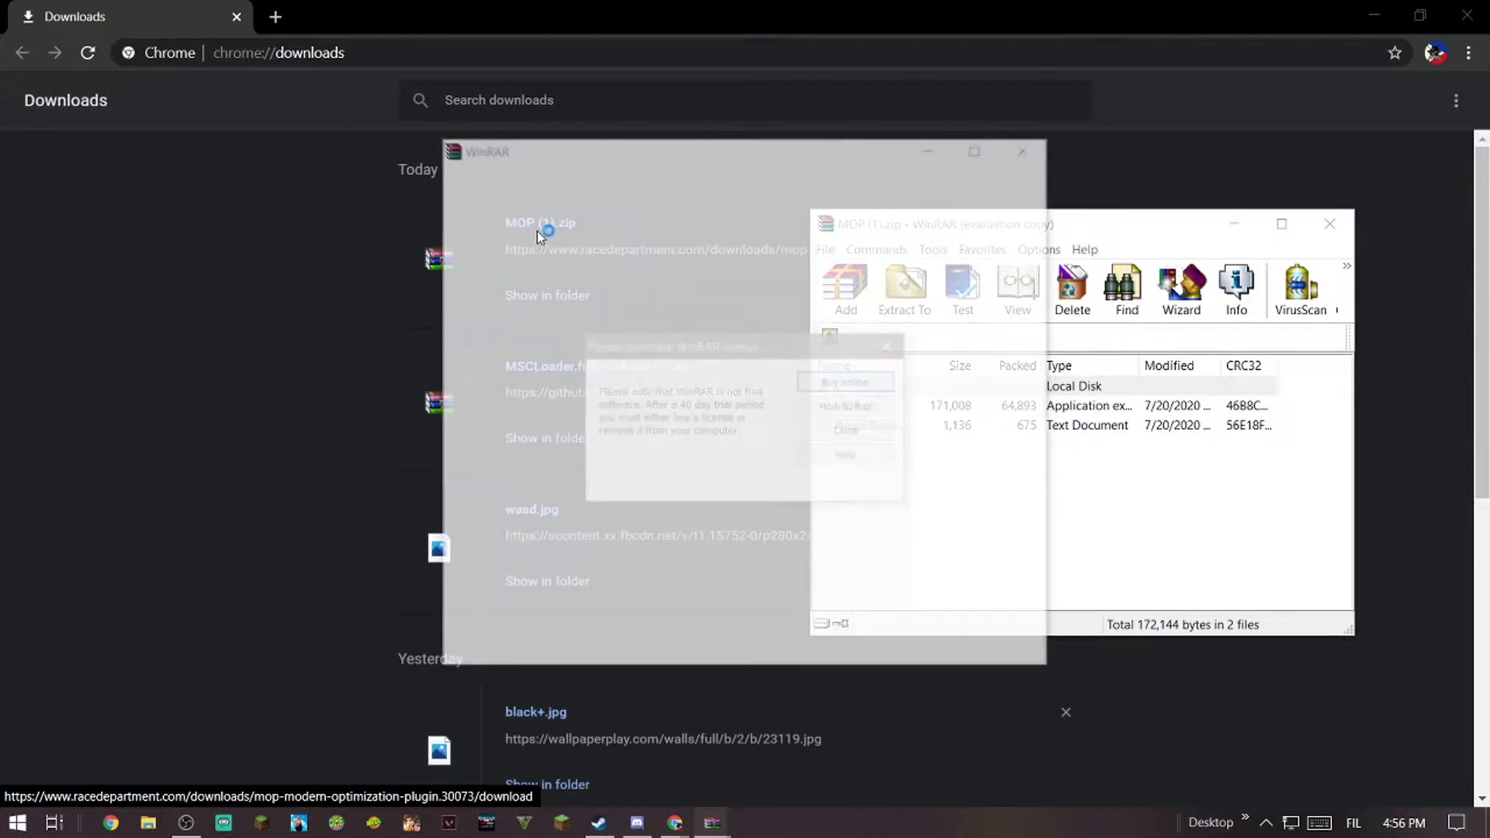
pyautogui.click(890, 347)
pyautogui.moveTo(711, 822)
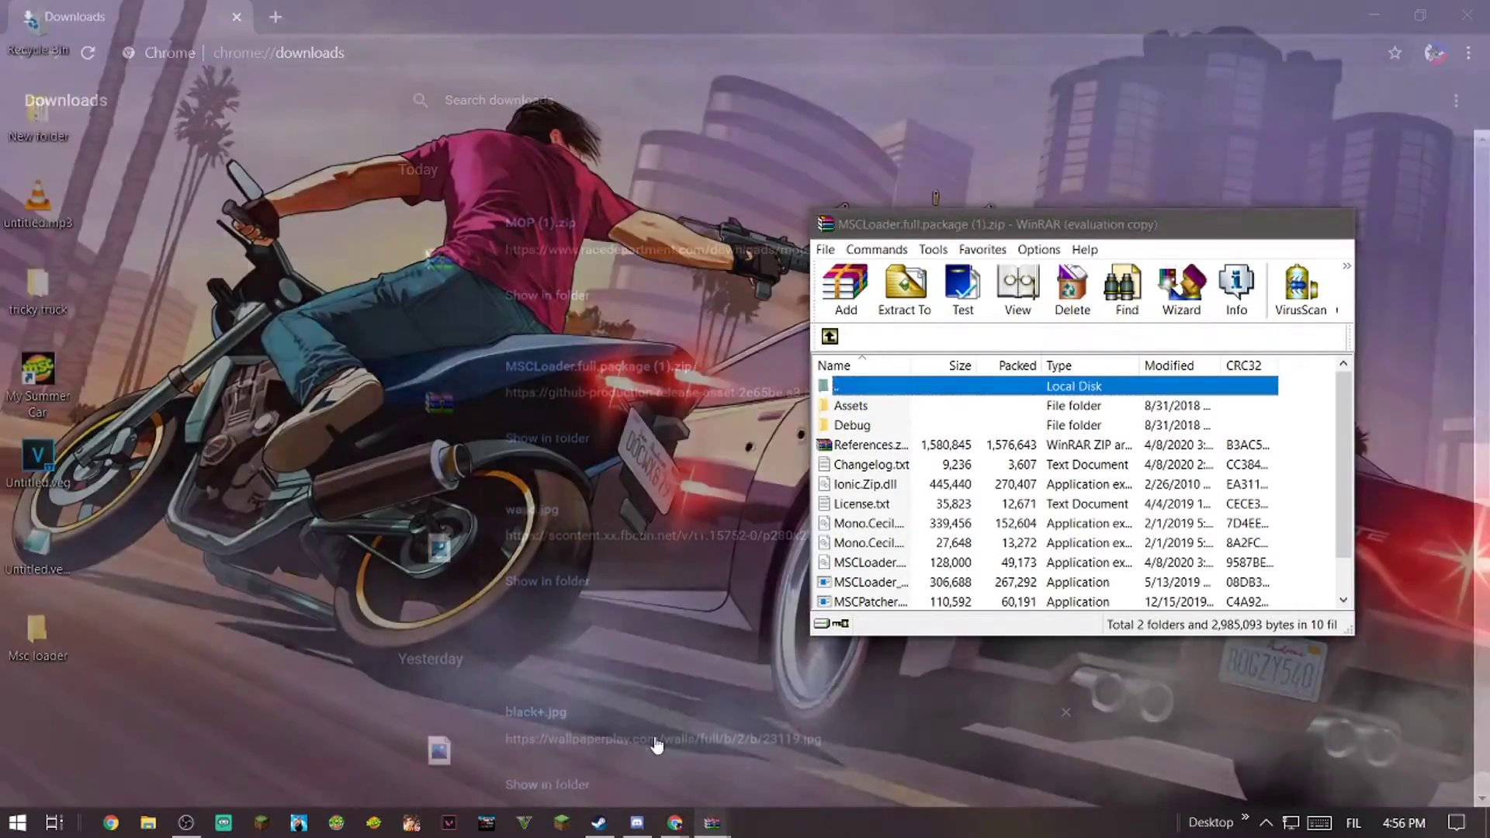
pyautogui.click(656, 748)
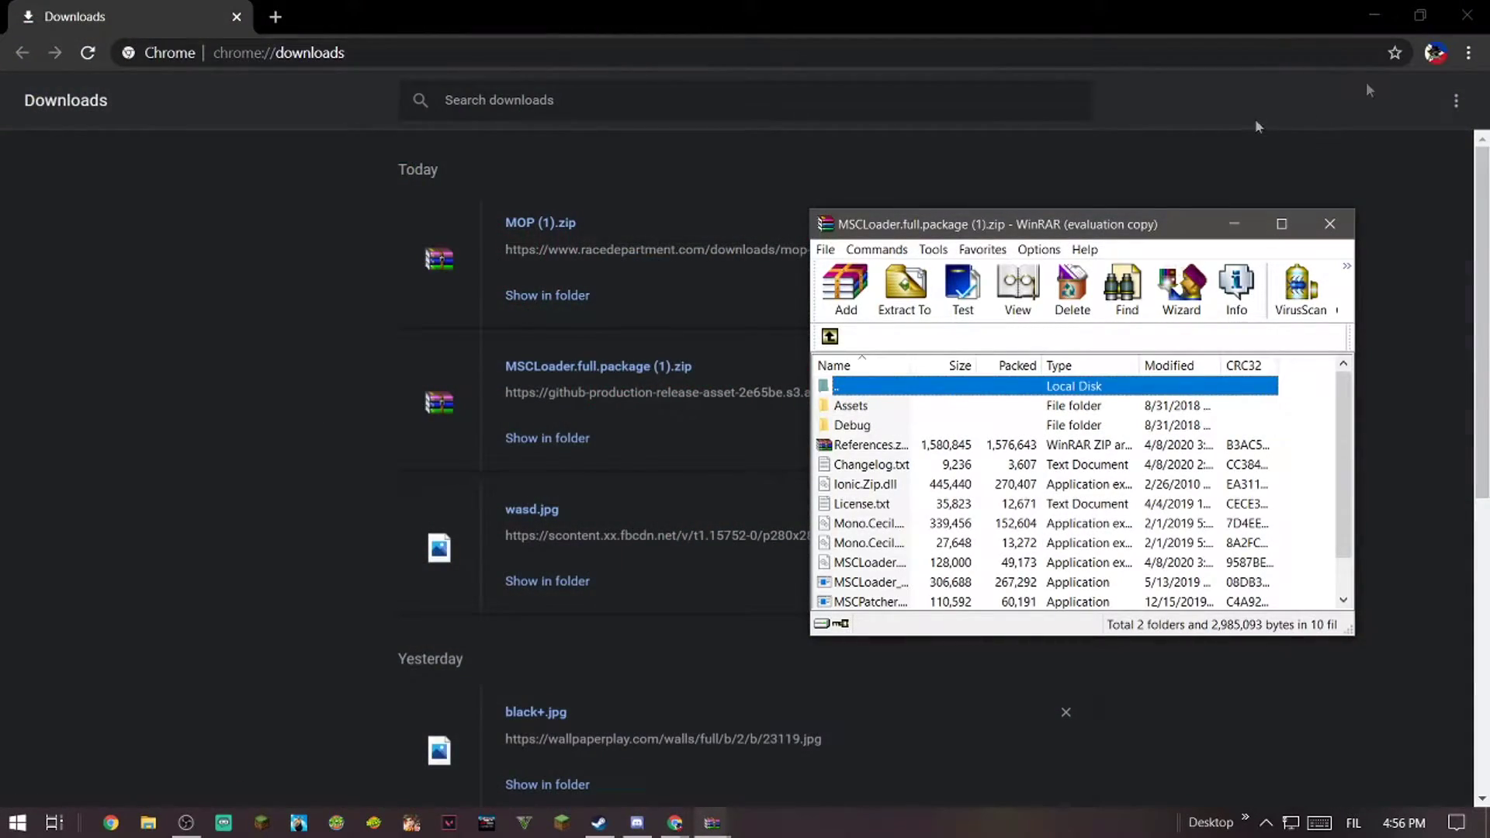
pyautogui.click(1468, 16)
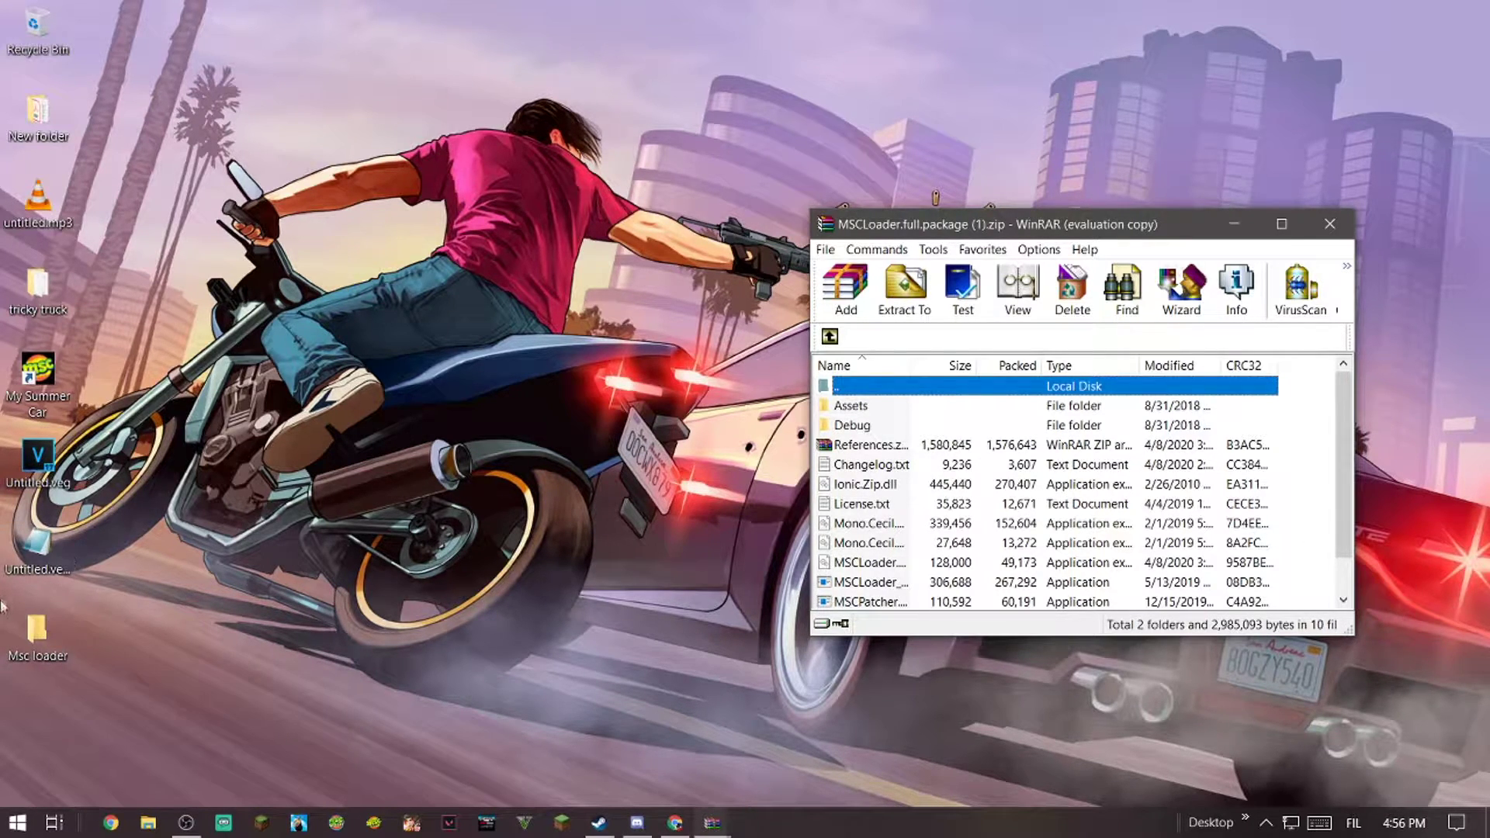
# - Extract all MSCLoader package files into the desktop Msc loader folder and close that archive
pyautogui.doubleClick(37, 631)
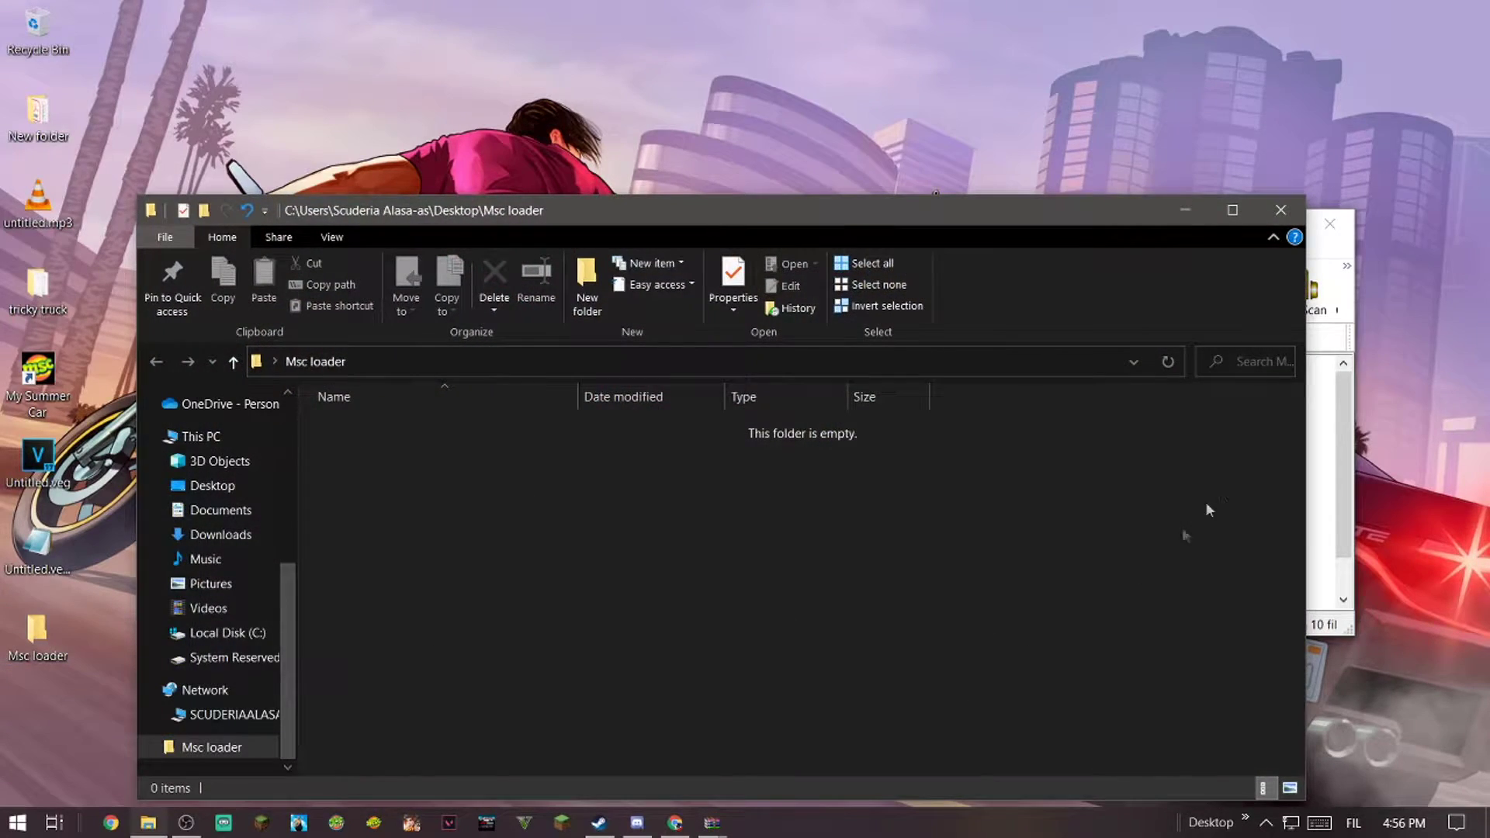
pyautogui.click(1313, 471)
pyautogui.hotkey('ctrl', 'a')
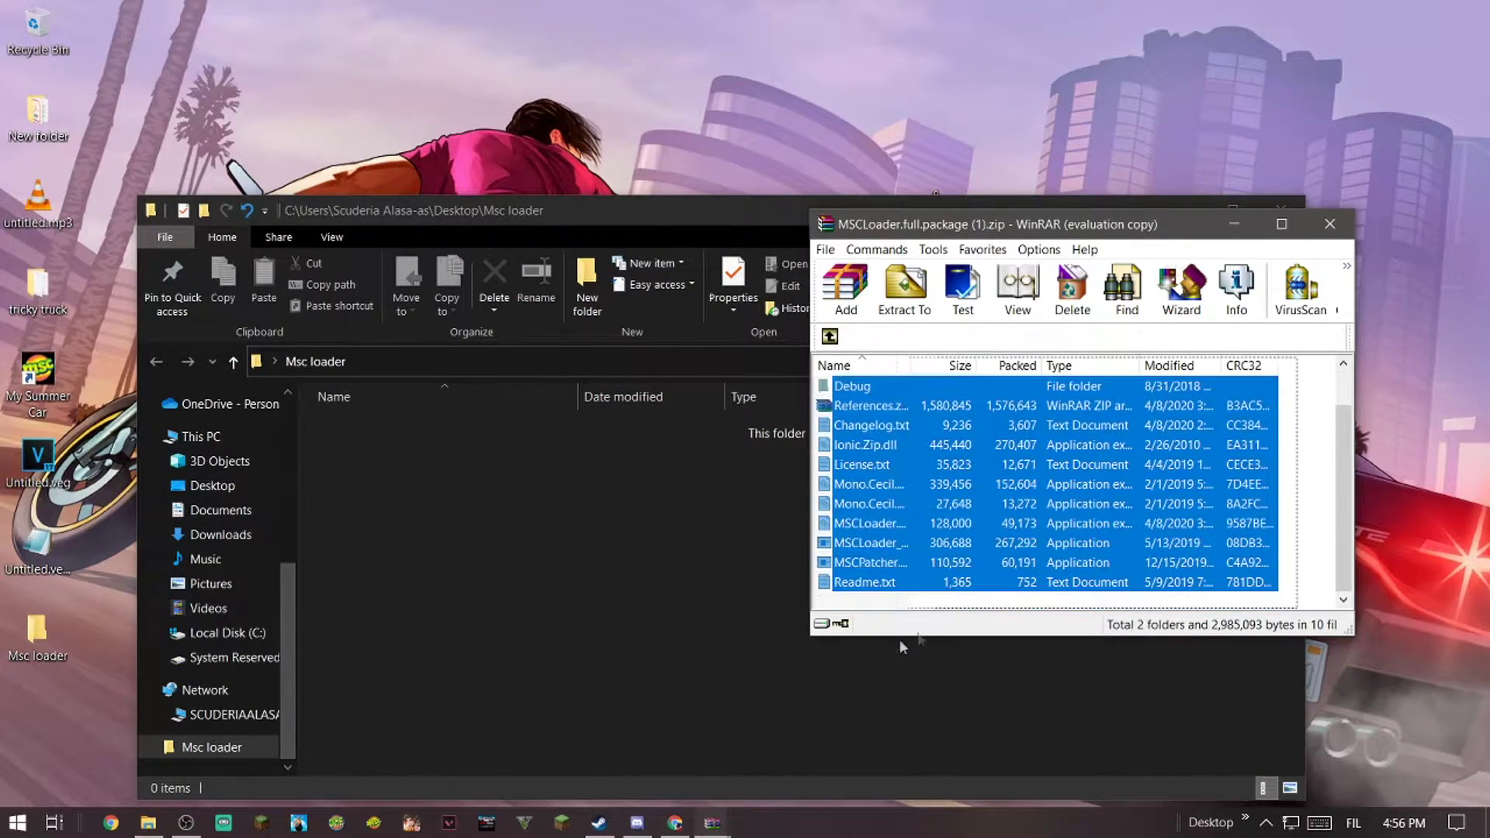
pyautogui.click(705, 733)
pyautogui.moveTo(707, 735); pyautogui.dragTo(707, 737)
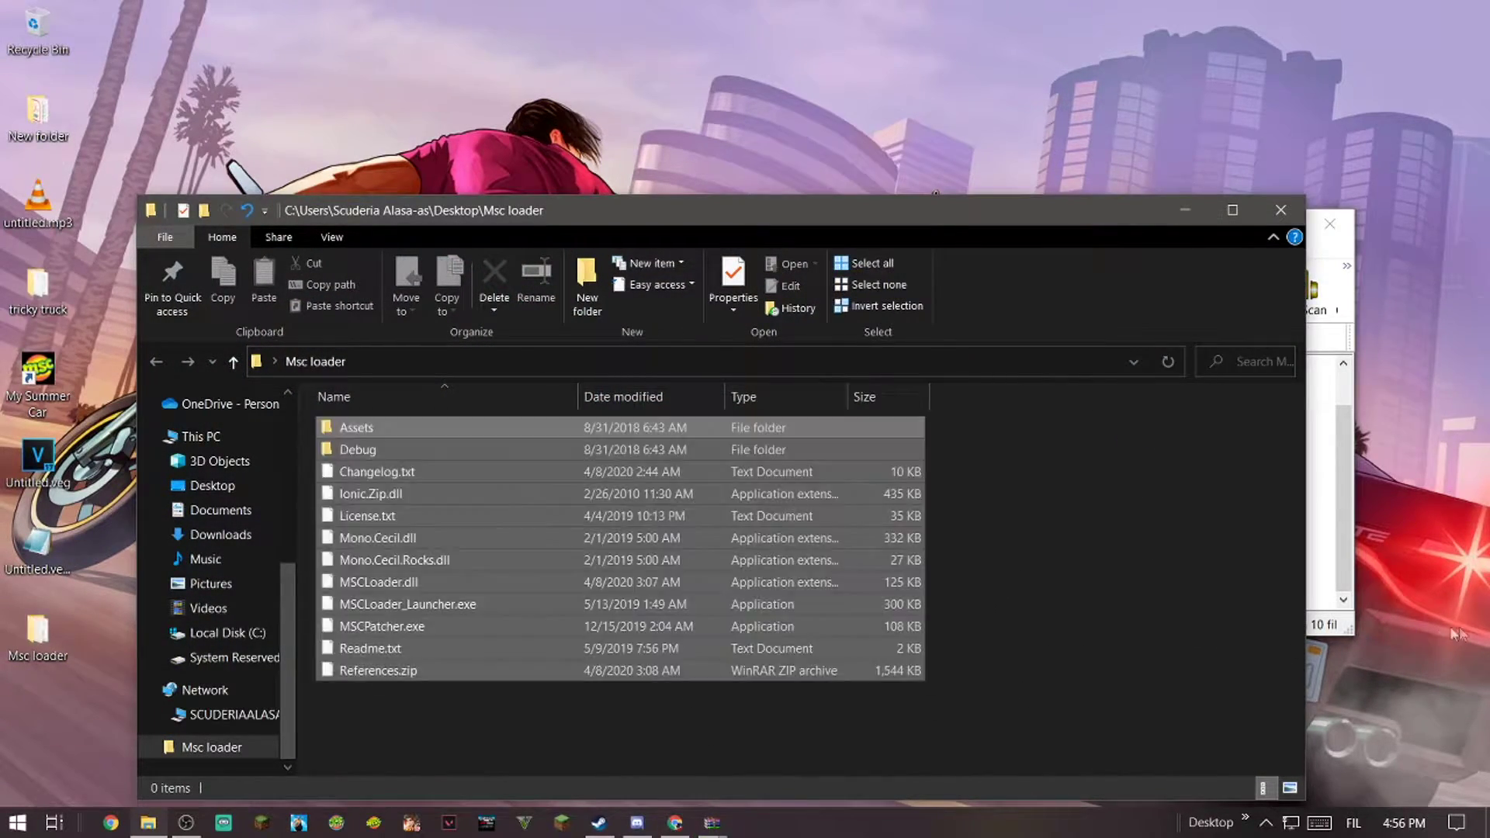
pyautogui.click(1338, 256)
# - Switch between the Msc loader folder and the MOP archive, then select MSCPatcher.exe
pyautogui.click(1341, 229)
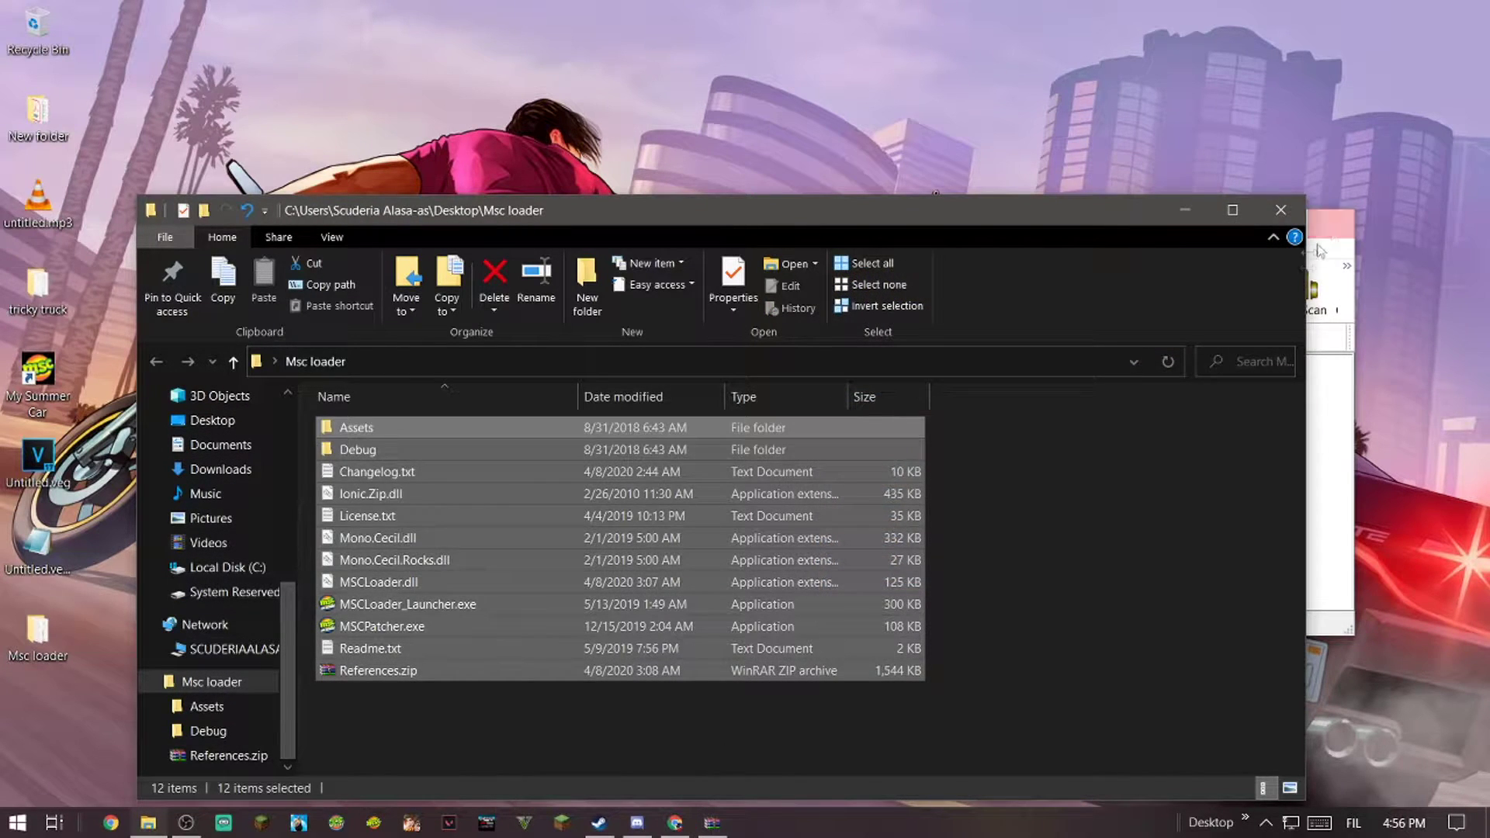
pyautogui.click(1330, 481)
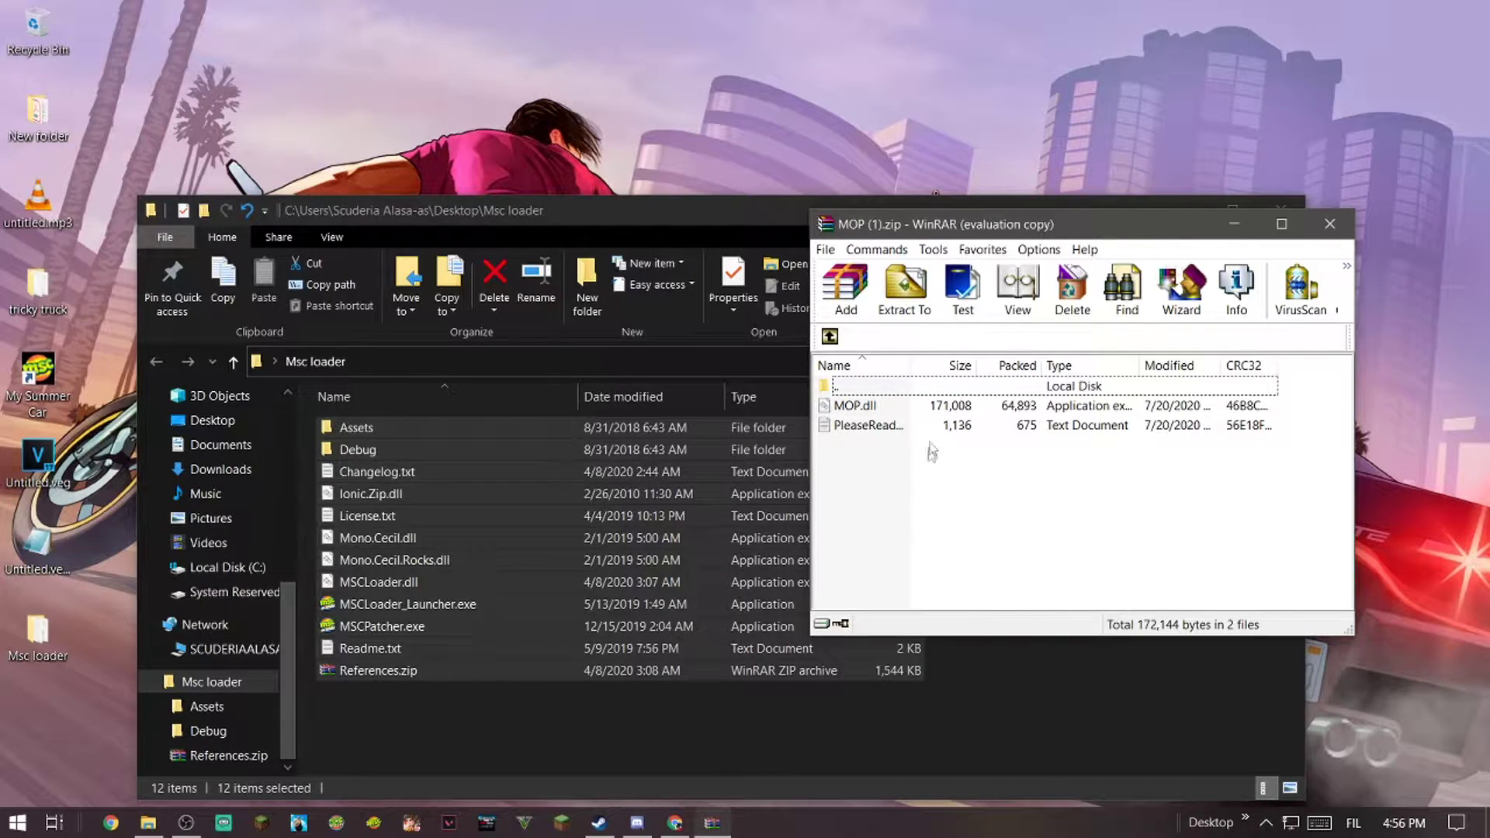
pyautogui.click(1109, 648)
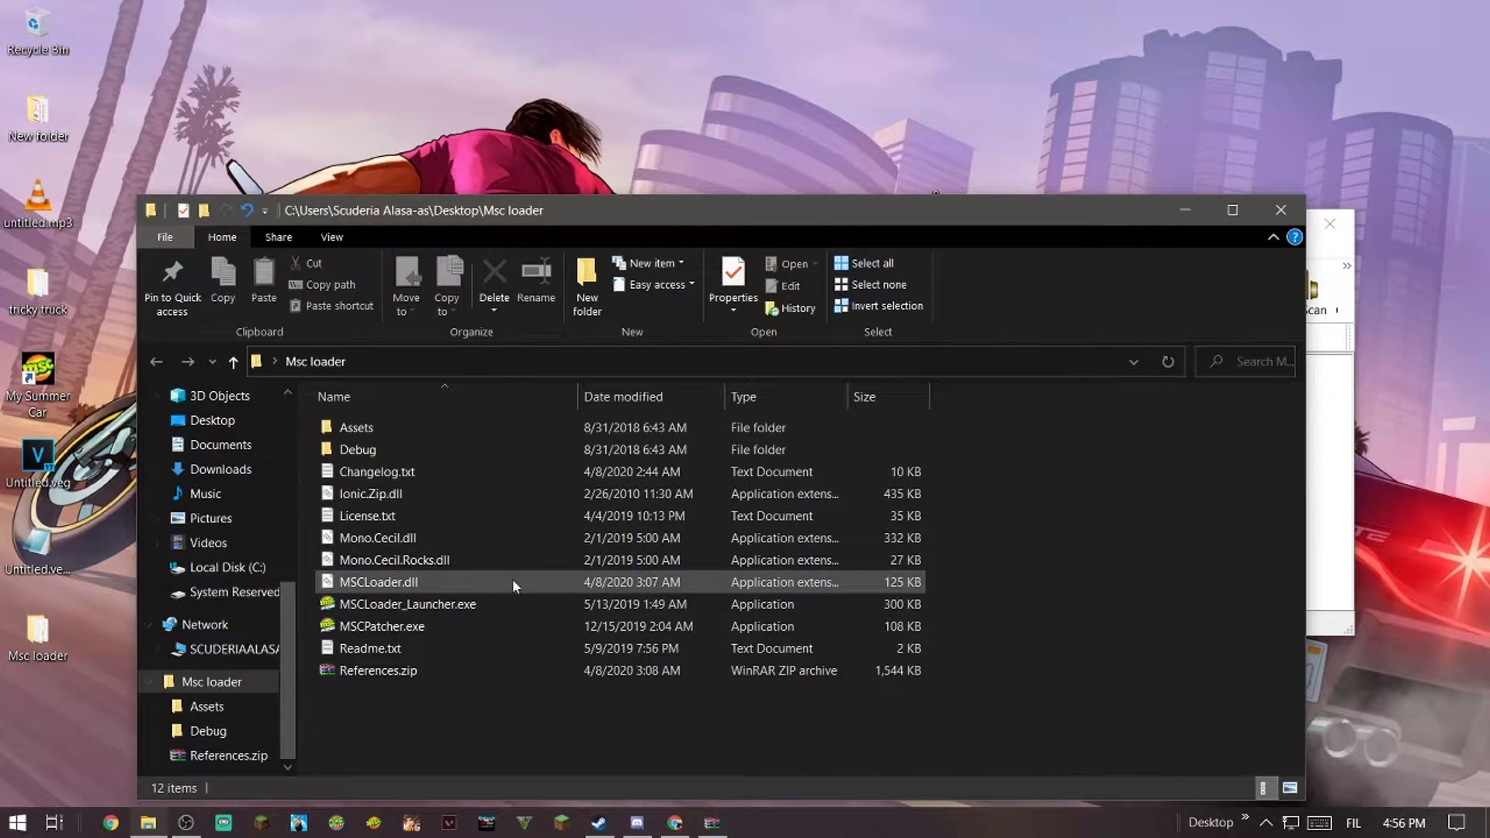
pyautogui.click(368, 627)
# - Launch MSCPatcher and start browsing for the game folder from Local Disk (C:)
pyautogui.doubleClick(368, 626)
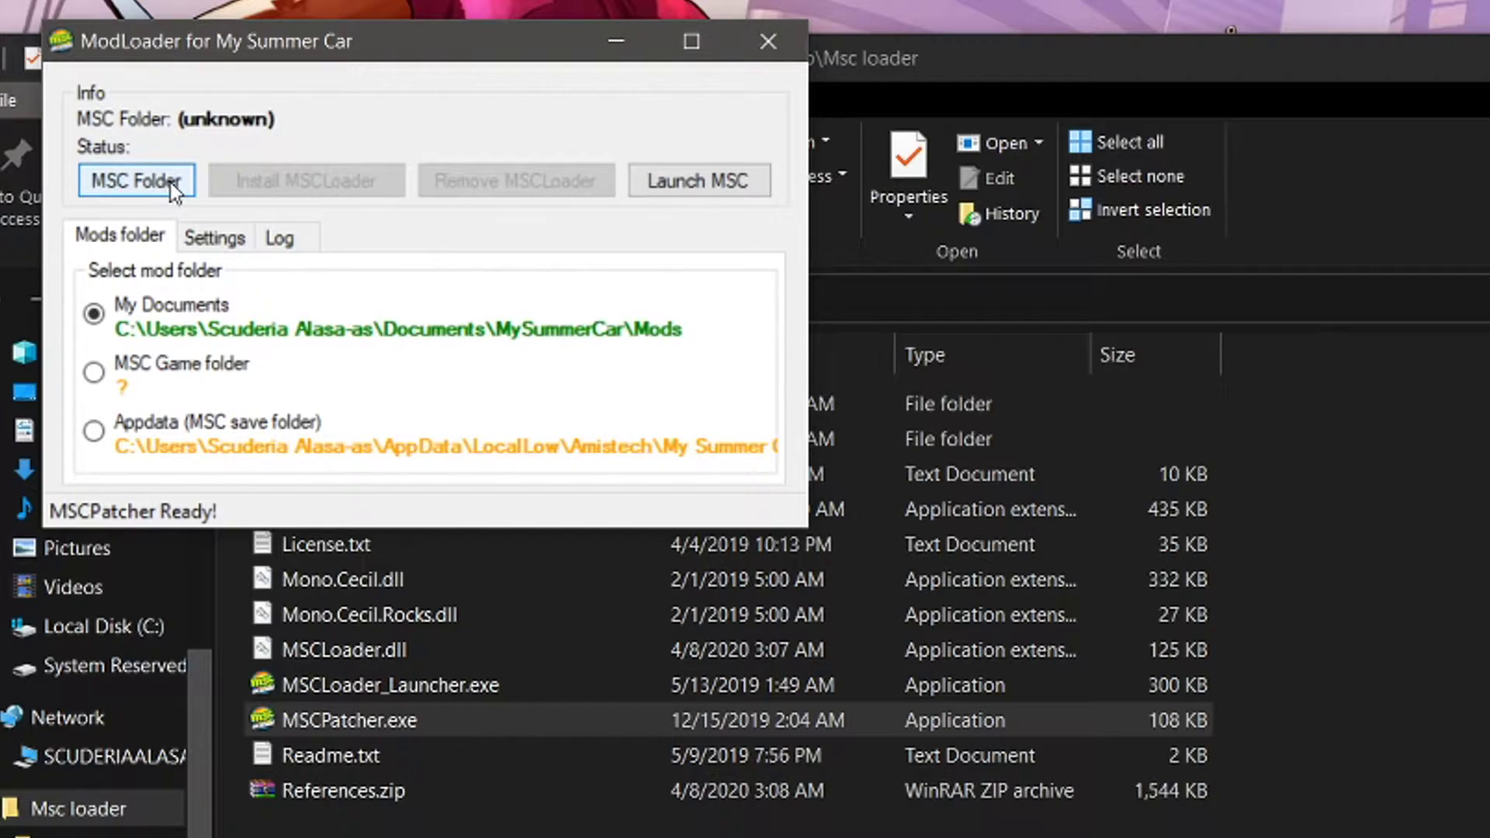
pyautogui.click(171, 182)
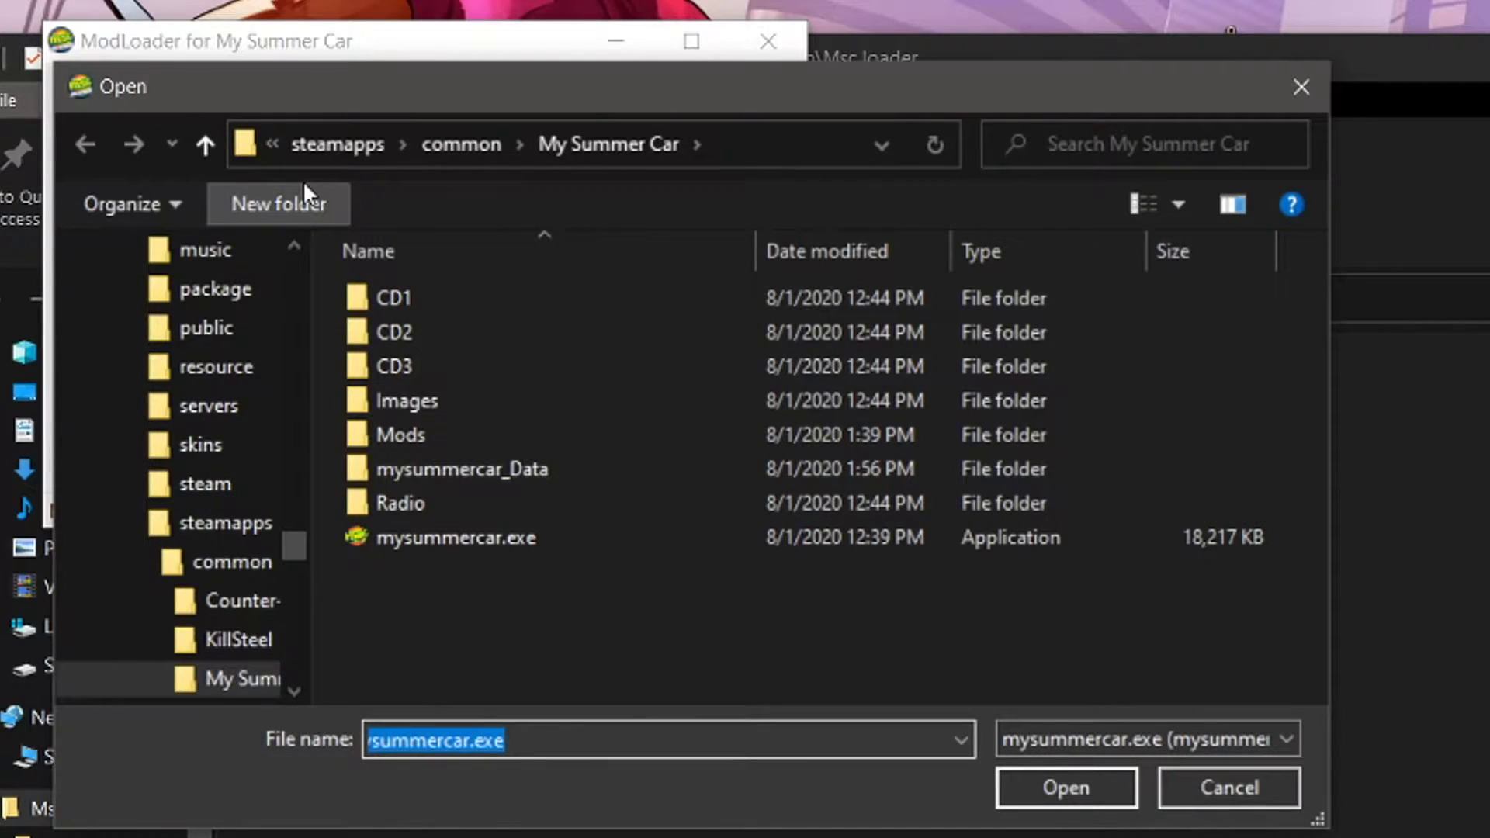
pyautogui.click(351, 149)
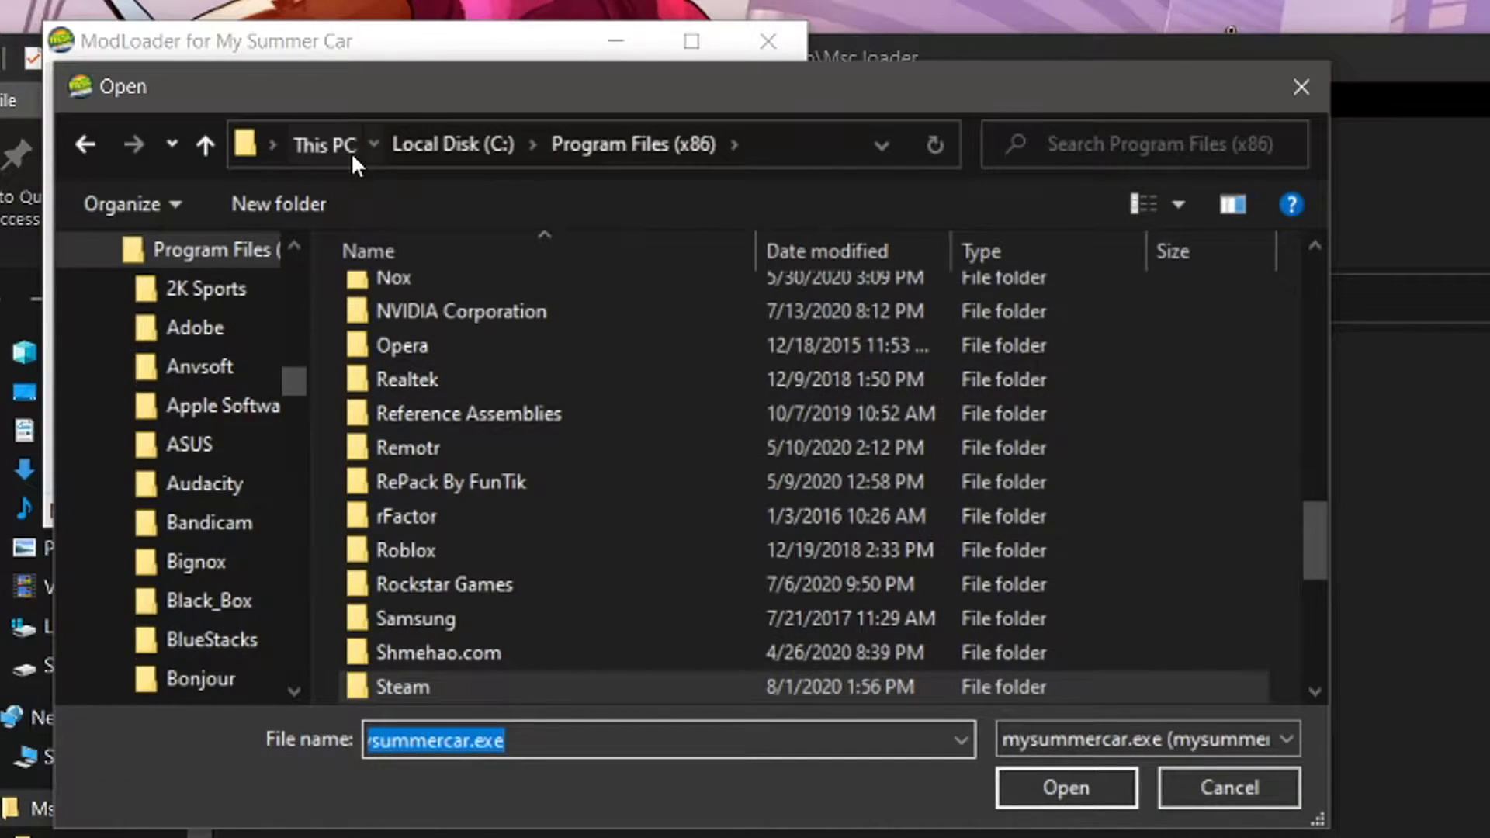
pyautogui.click(325, 145)
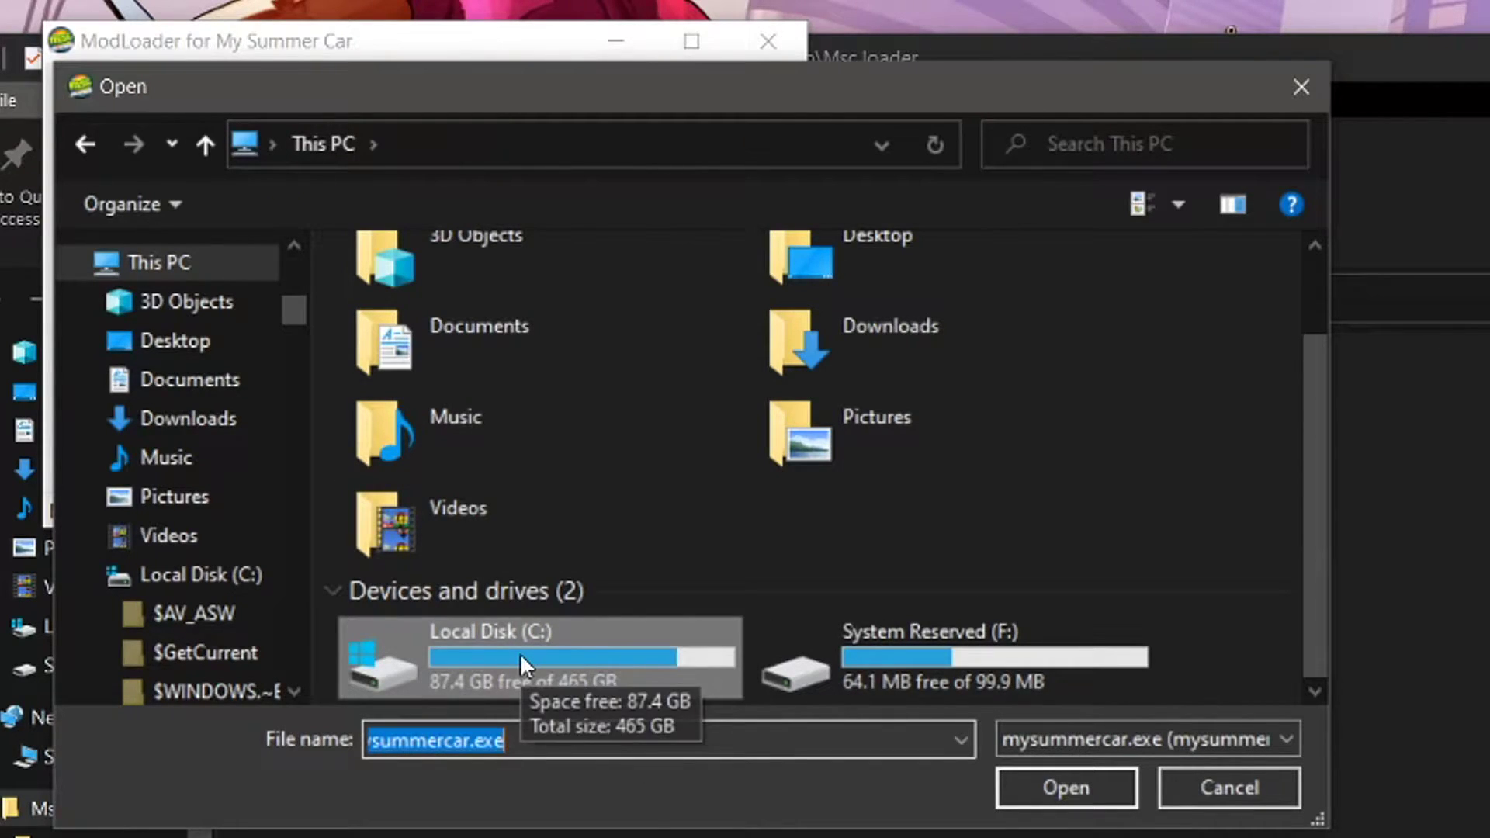
pyautogui.doubleClick(617, 654)
pyautogui.scroll(-3, 614, 647)
pyautogui.scroll(-2, 612, 652)
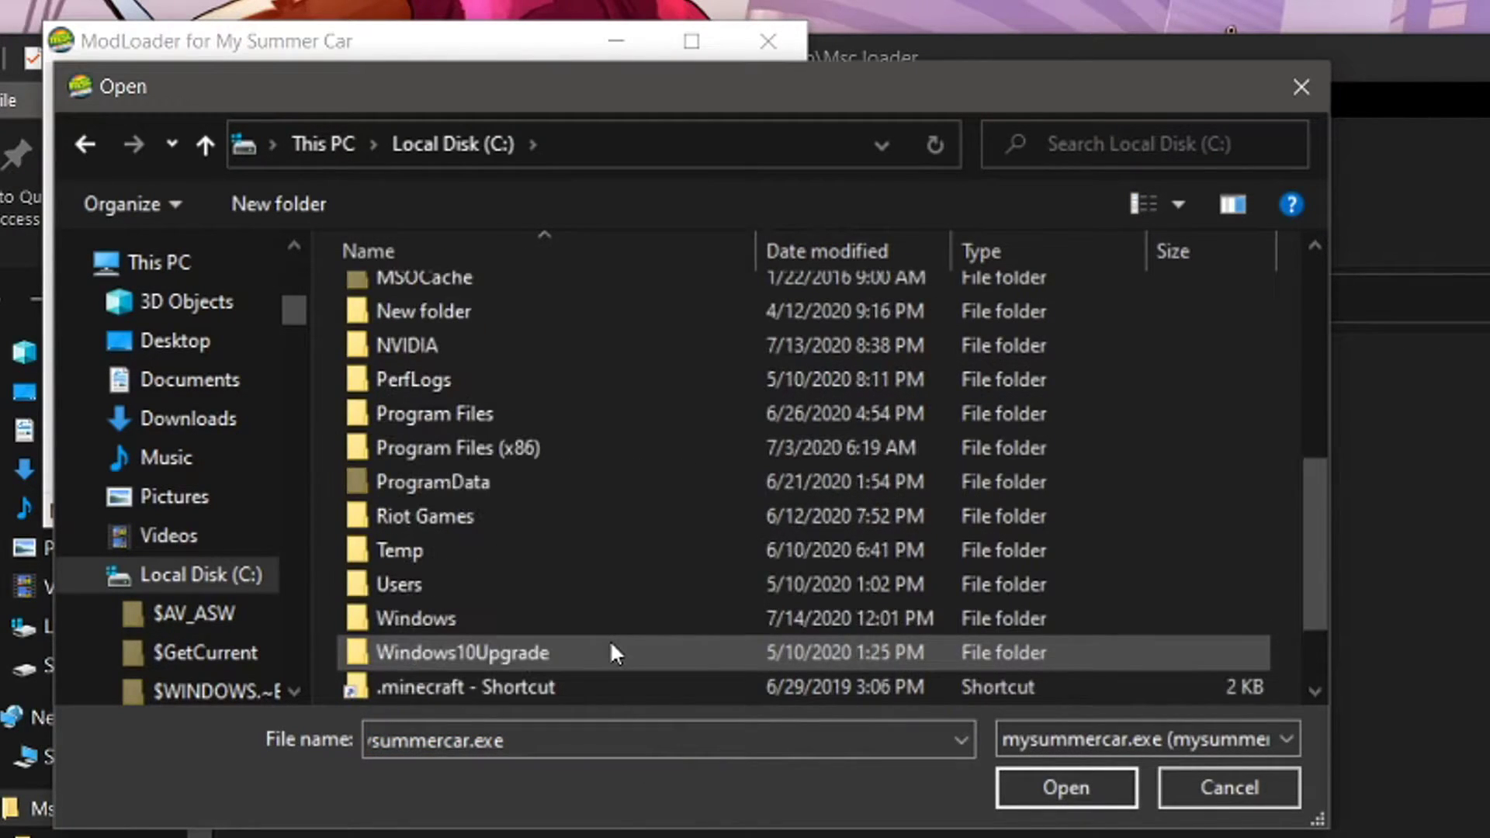
# - Browse to Program Files (x86)\Steam\steamapps\common\My Summer Car and choose mysummercar.exe
pyautogui.doubleClick(472, 448)
pyautogui.scroll(-5, 472, 453)
pyautogui.scroll(-1, 472, 453)
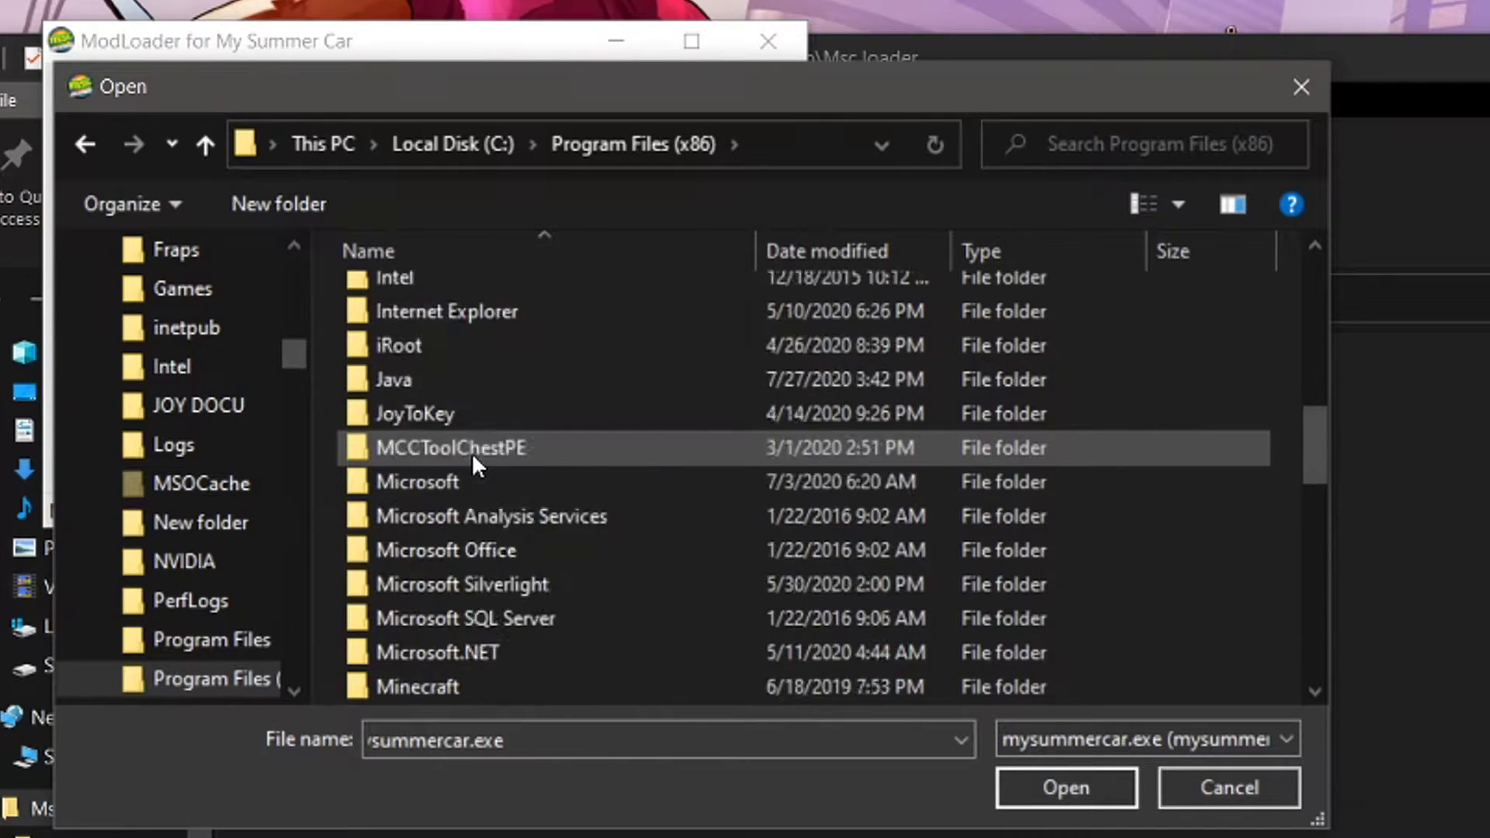
pyautogui.scroll(-3, 472, 452)
pyautogui.scroll(-3, 477, 548)
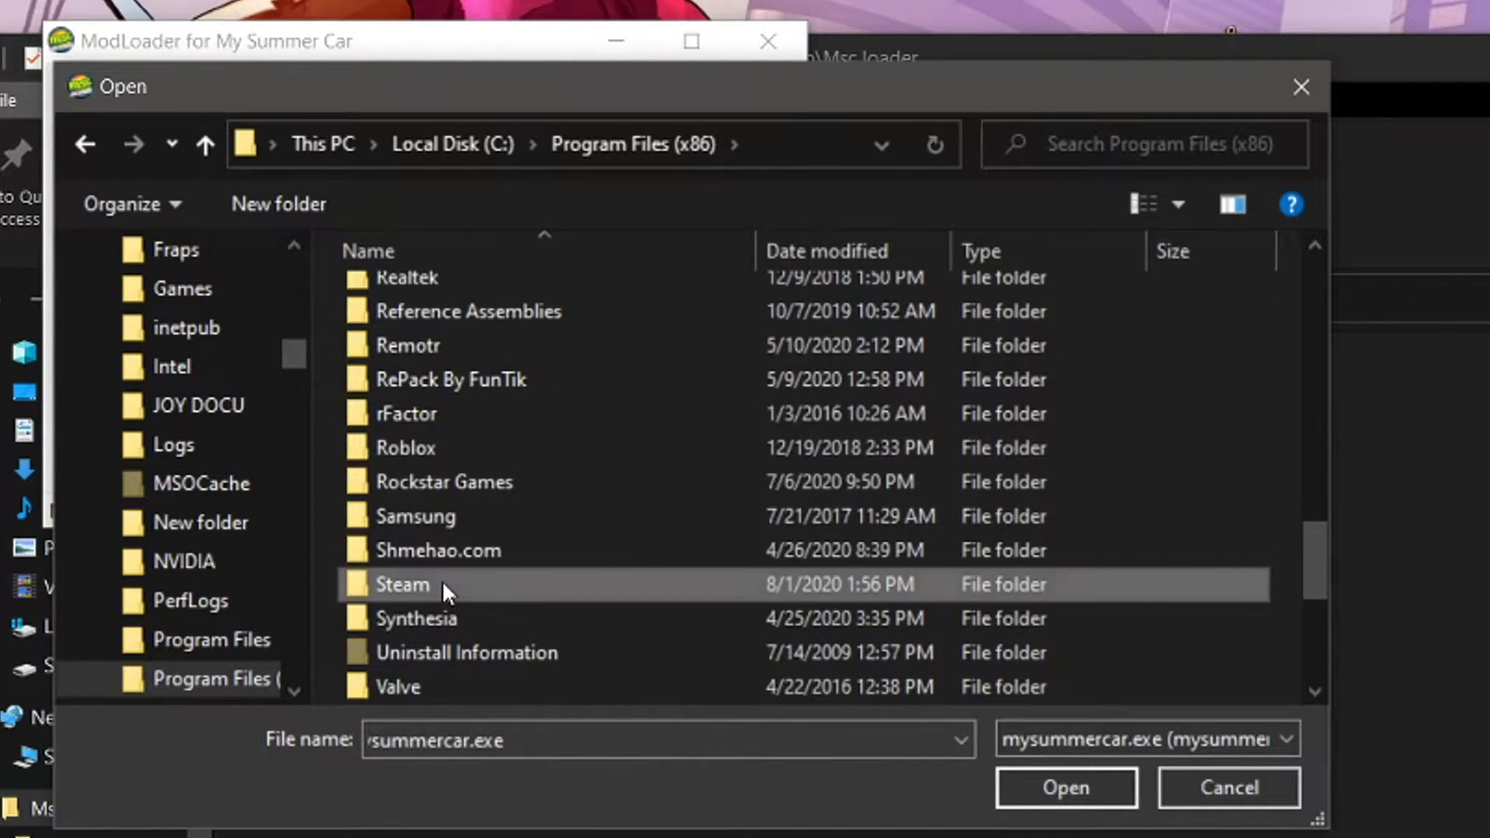
pyautogui.doubleClick(440, 582)
pyautogui.scroll(-1, 501, 512)
pyautogui.scroll(-2, 512, 541)
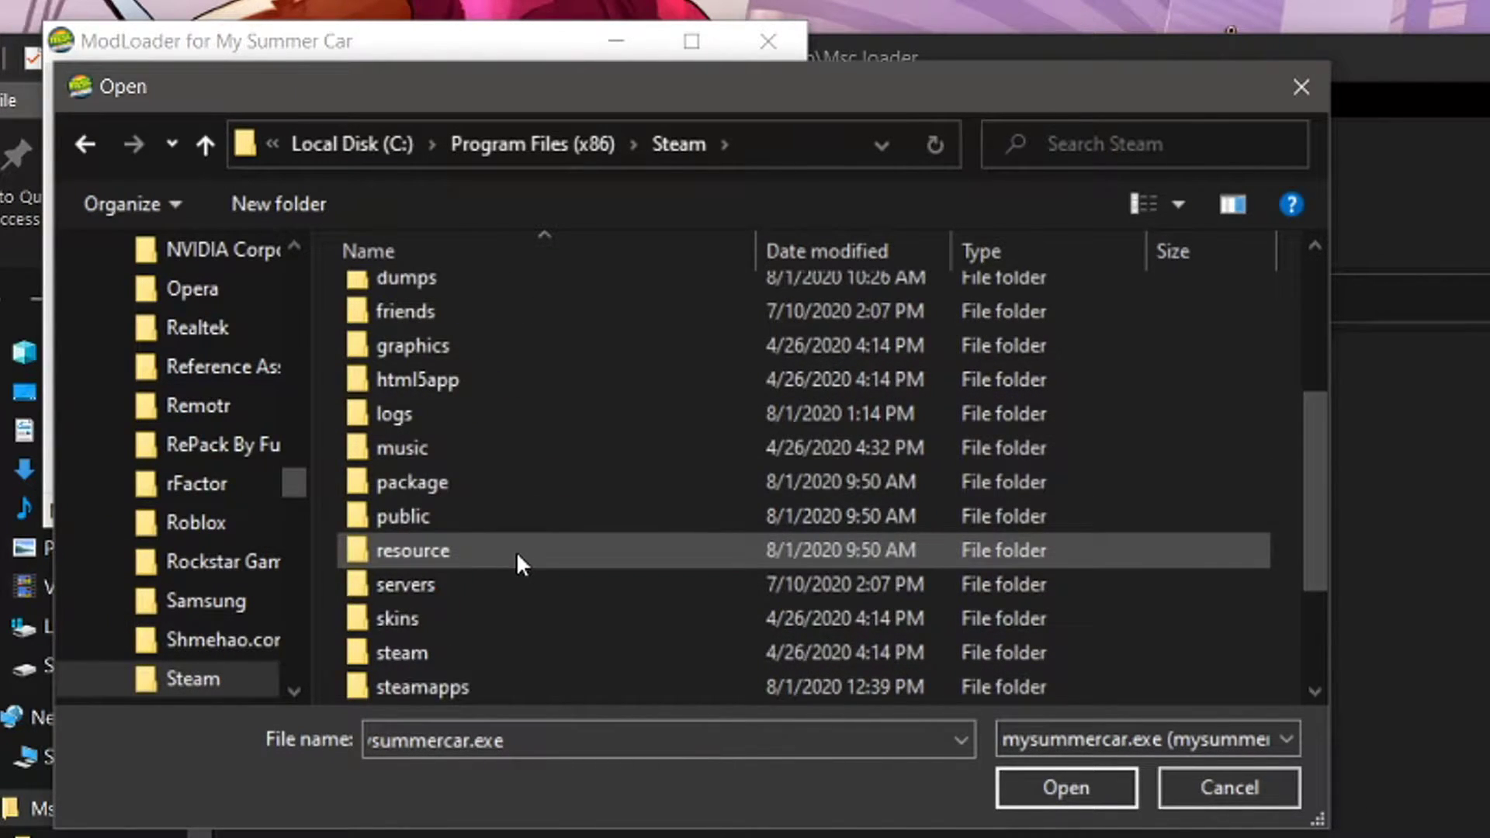
pyautogui.doubleClick(416, 685)
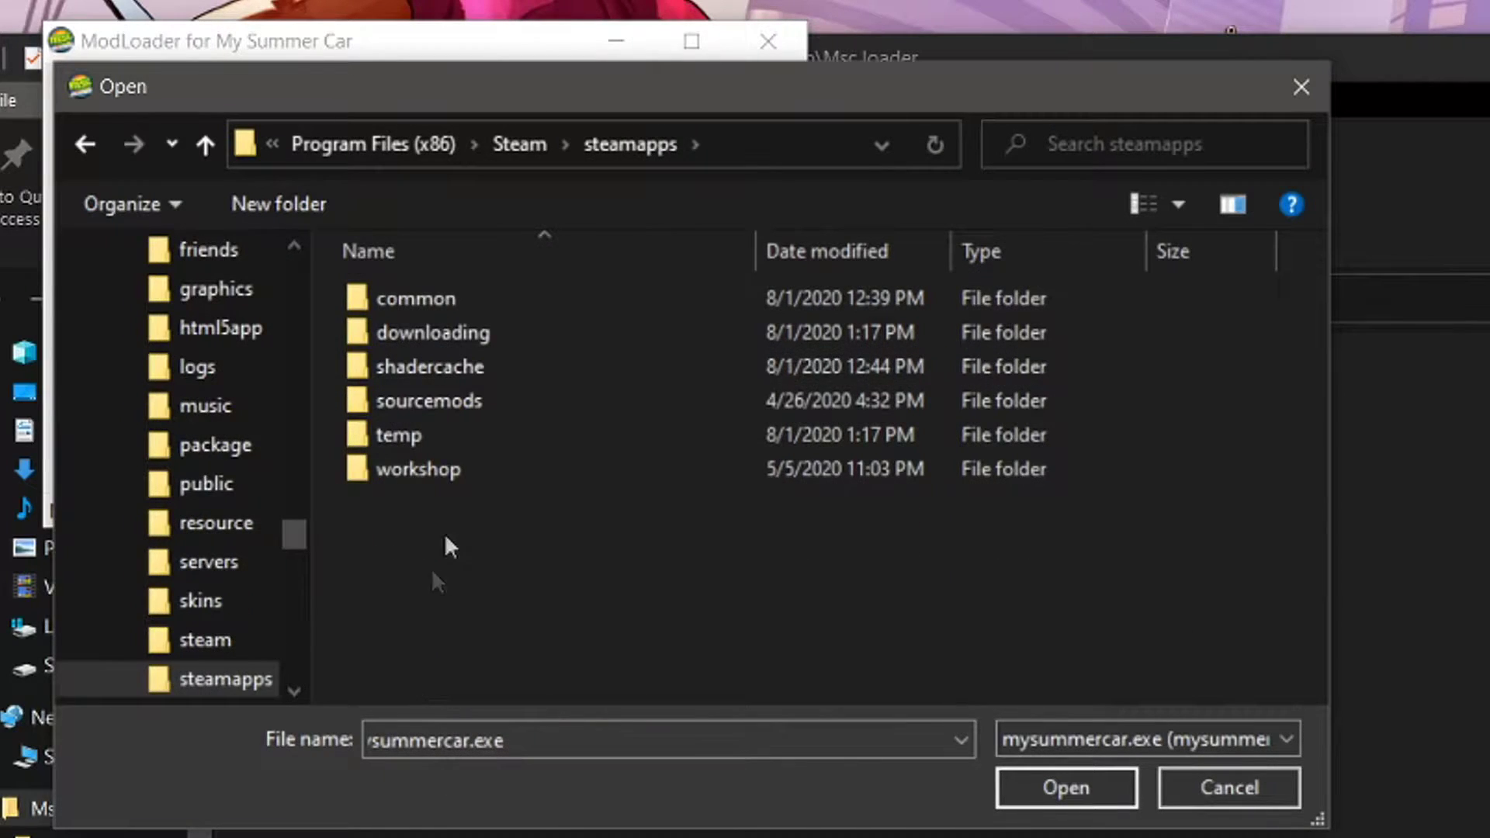
pyautogui.doubleClick(387, 302)
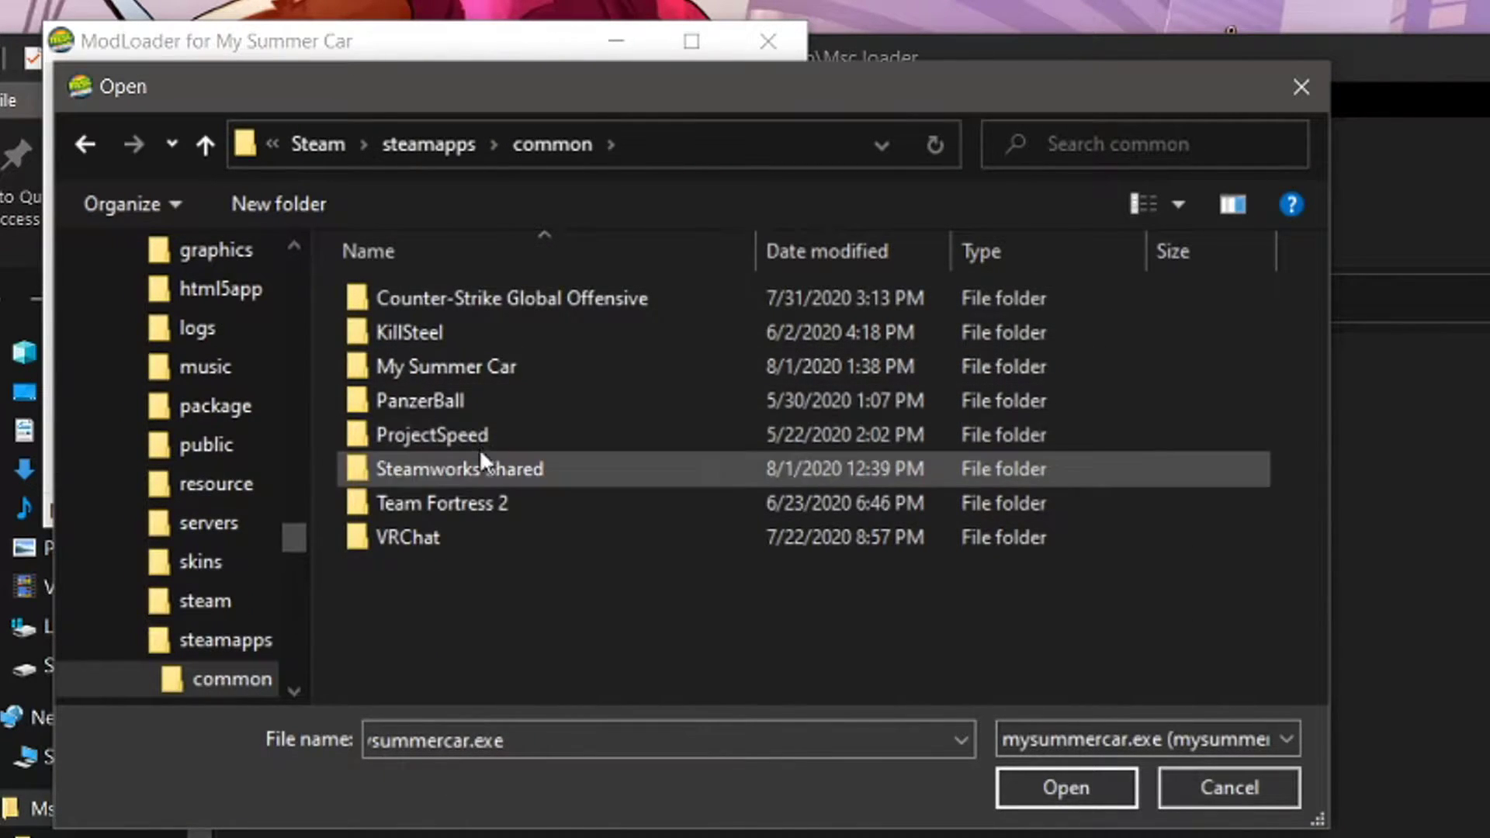
pyautogui.doubleClick(474, 372)
pyautogui.click(500, 542)
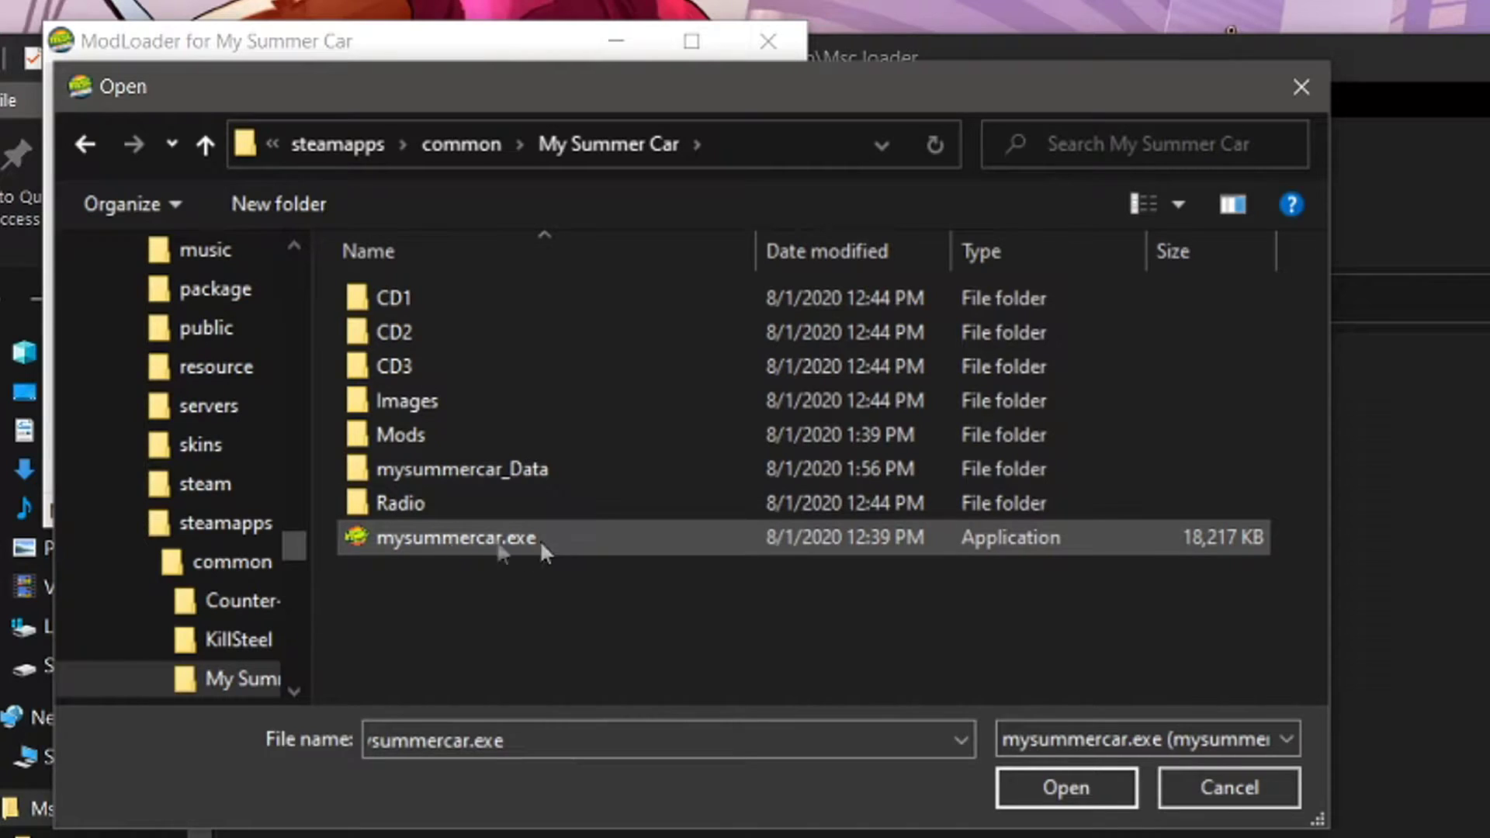
pyautogui.doubleClick(455, 543)
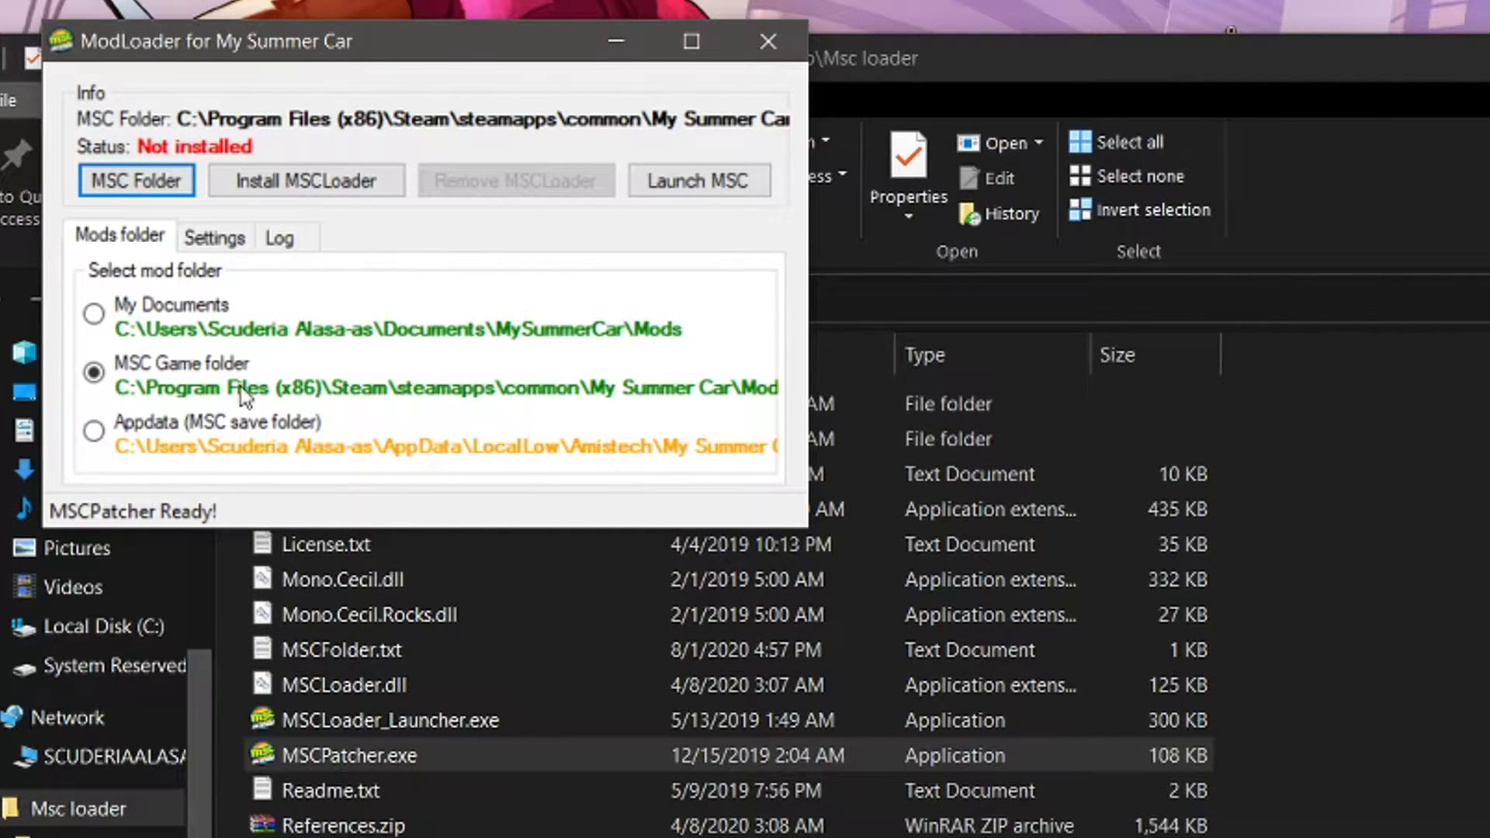
# - Keep mods in the MSC game folder, install MSCLoader, and dismiss the patching success message
pyautogui.click(1464, 548)
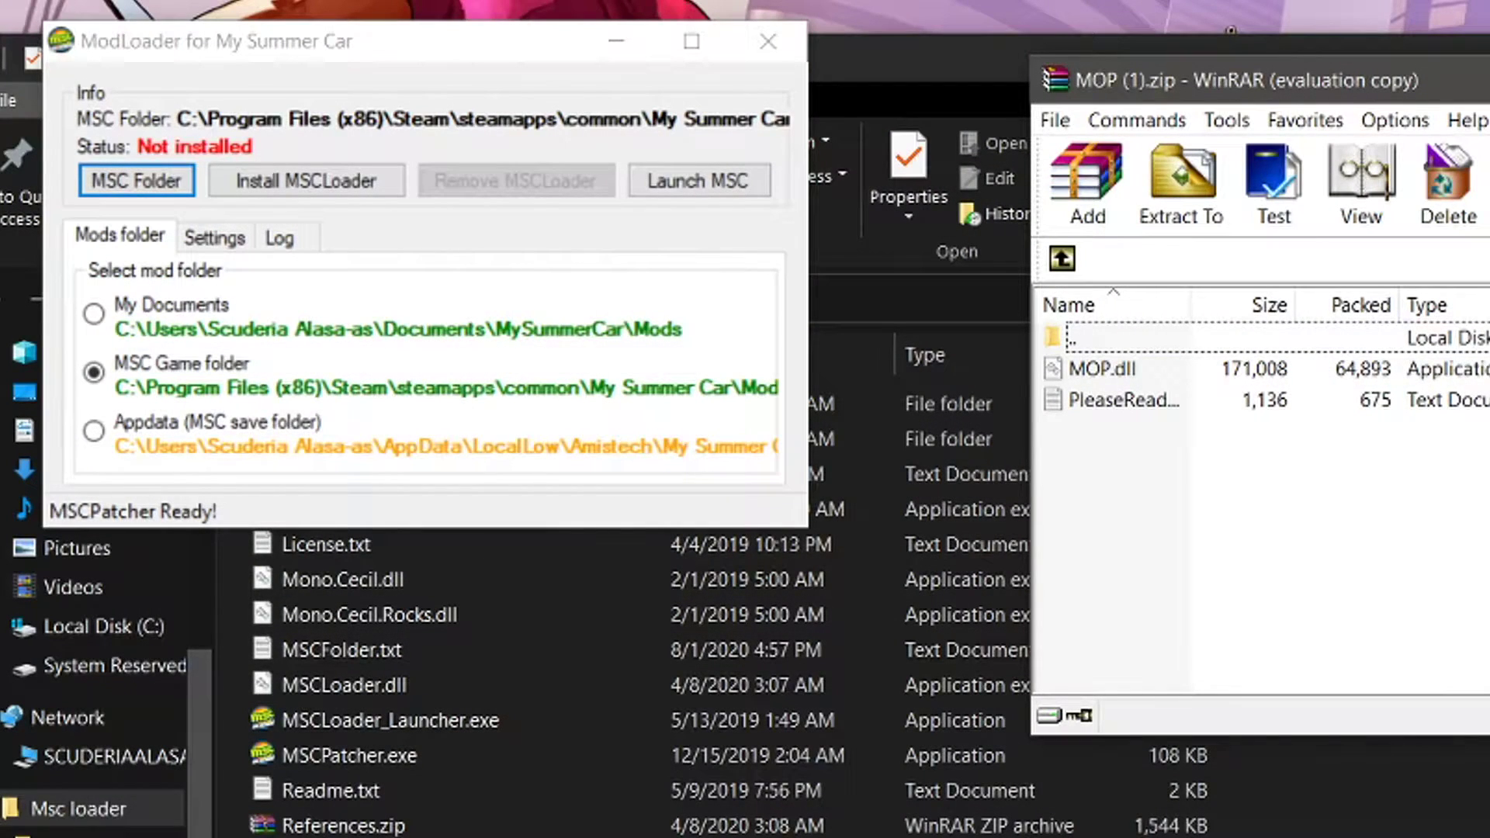
pyautogui.click(196, 103)
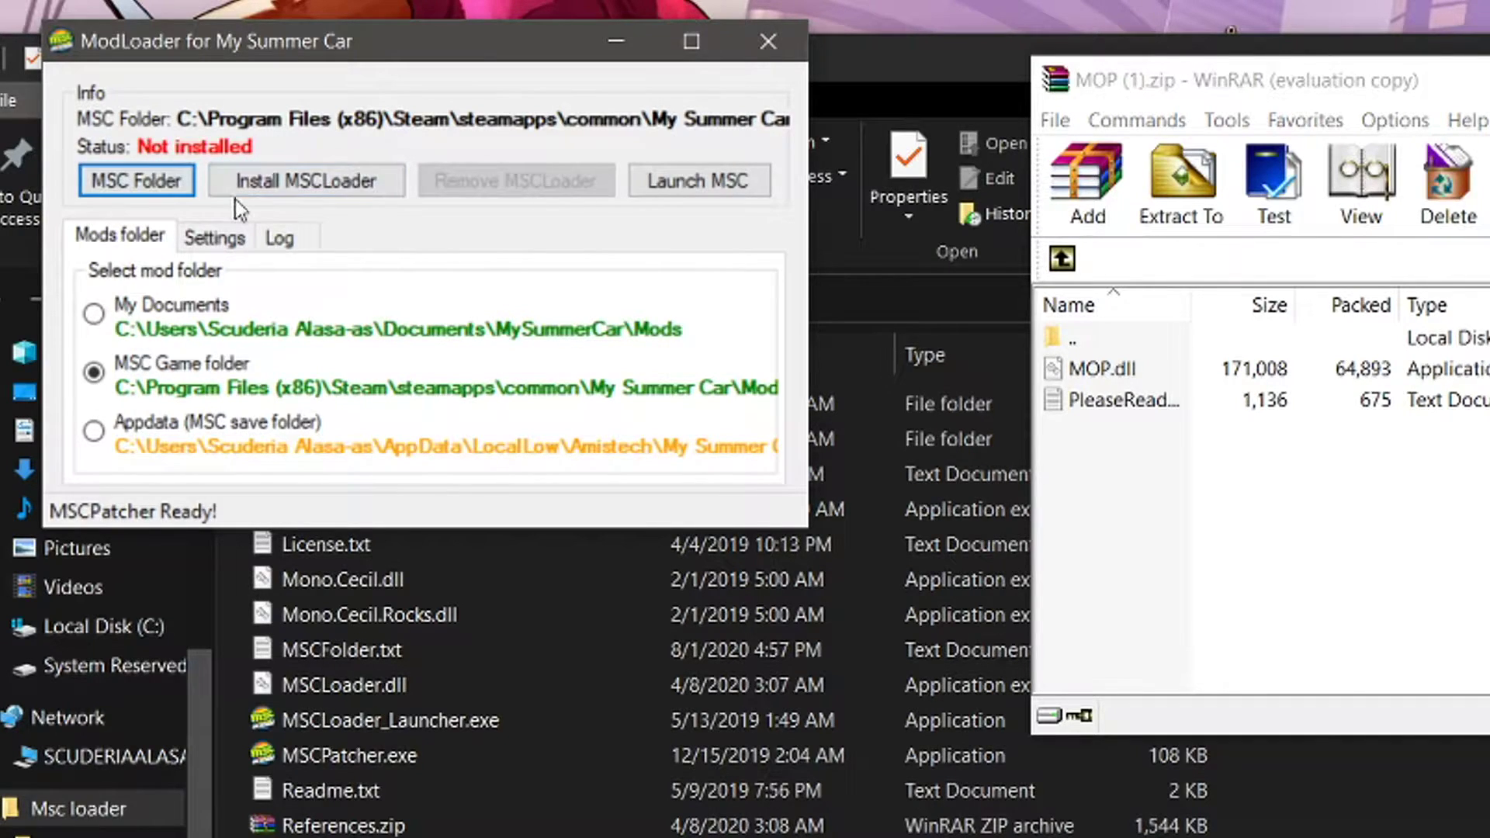
pyautogui.click(169, 376)
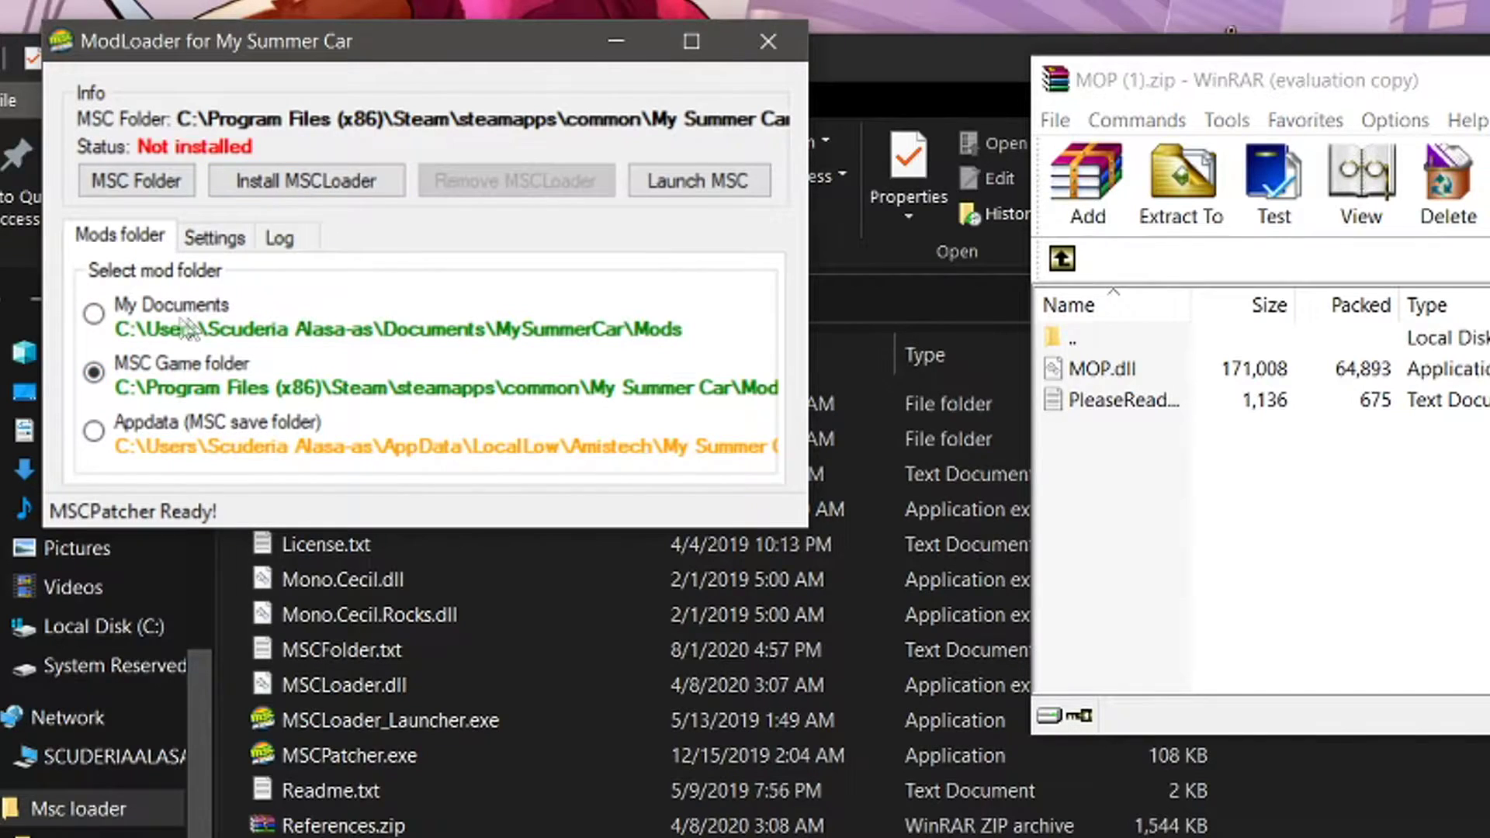
pyautogui.click(145, 318)
pyautogui.click(146, 368)
pyautogui.click(145, 364)
pyautogui.click(355, 175)
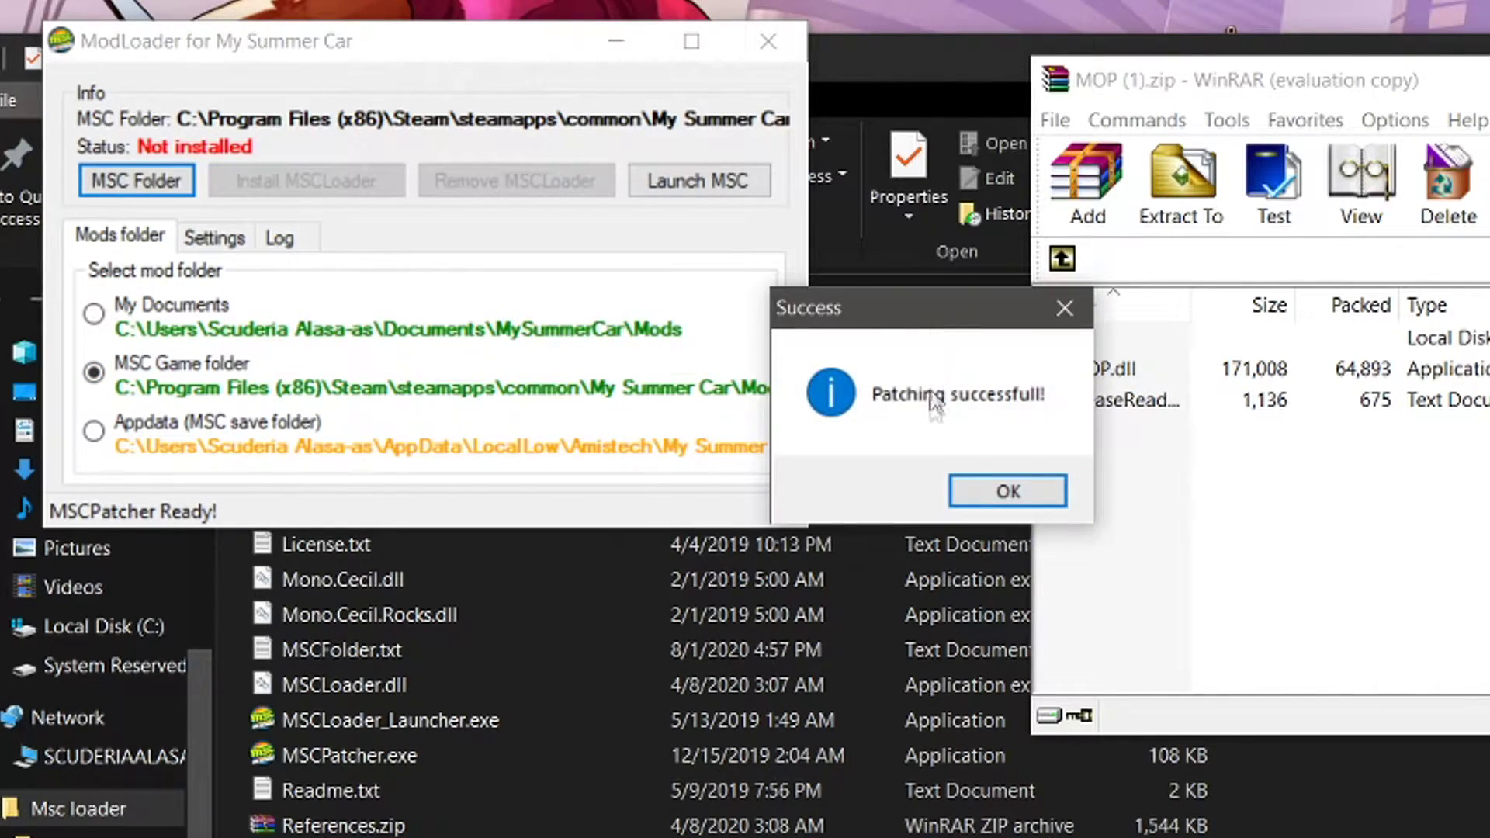
pyautogui.click(993, 489)
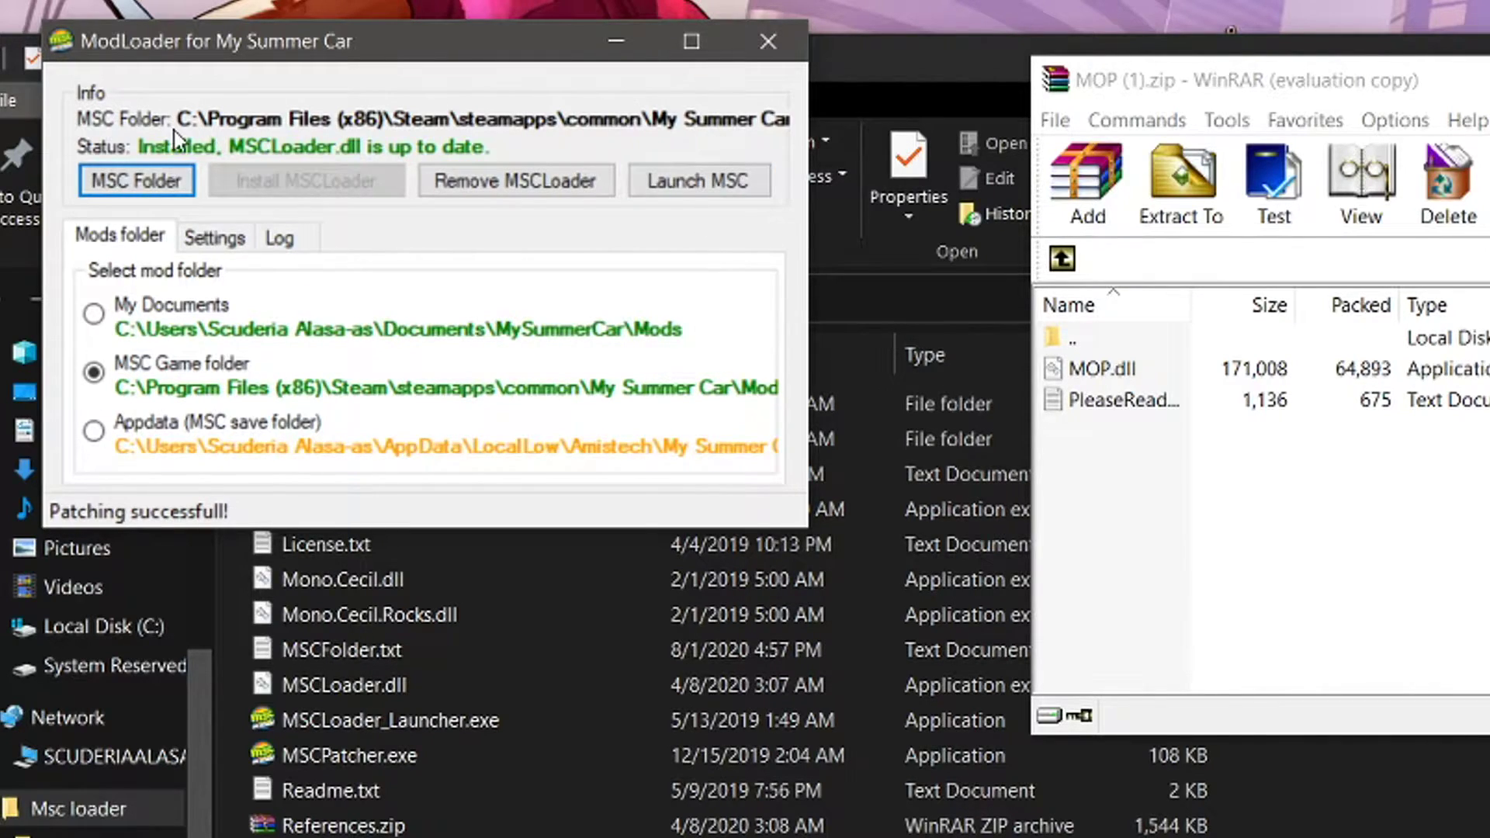
# - Close MSCPatcher and browse to C:\Program Files (x86)\Steam\steamapps\common\My Summer Car
pyautogui.click(770, 47)
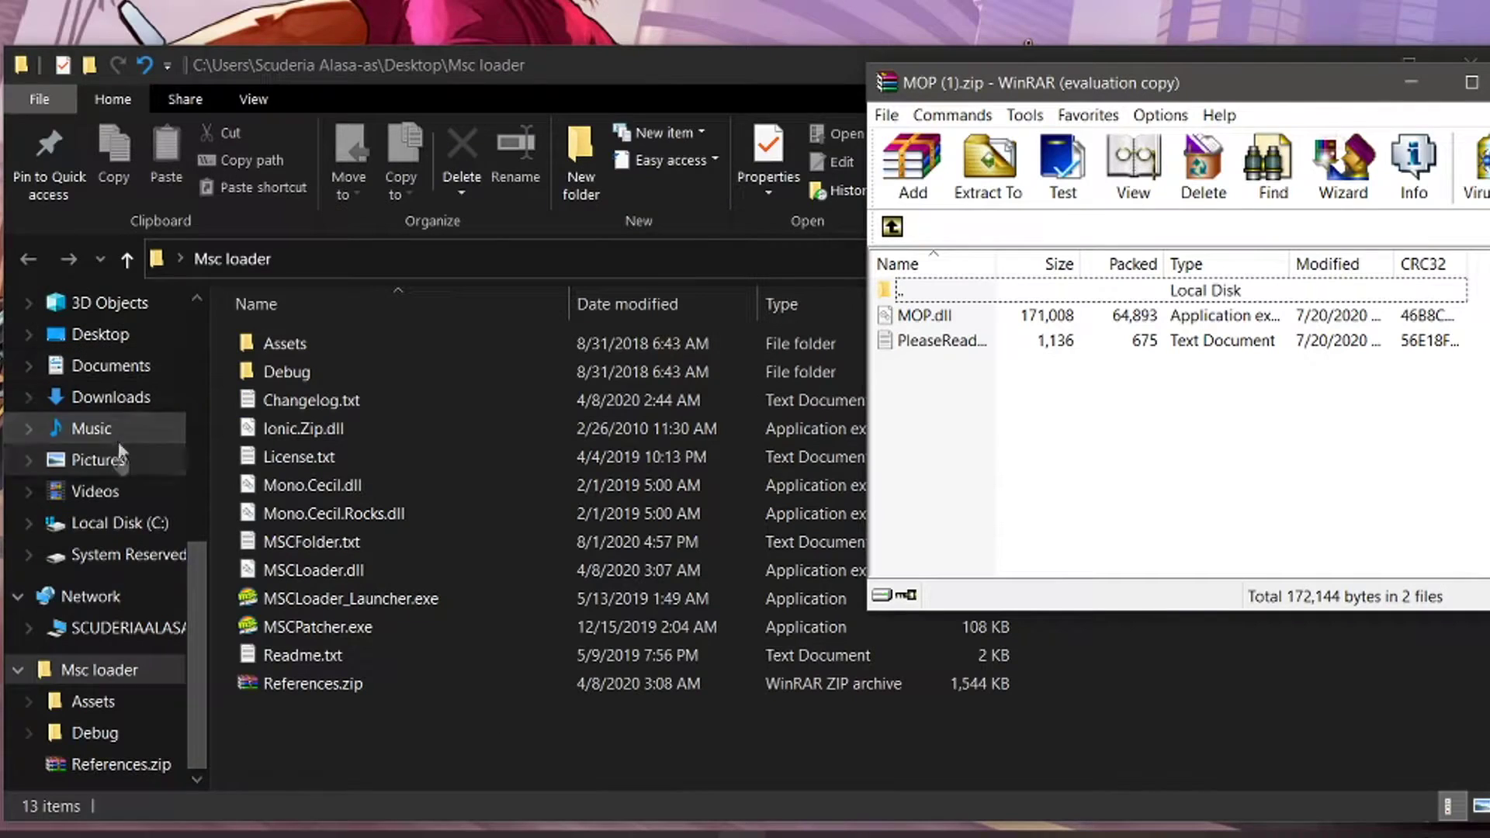
pyautogui.click(107, 523)
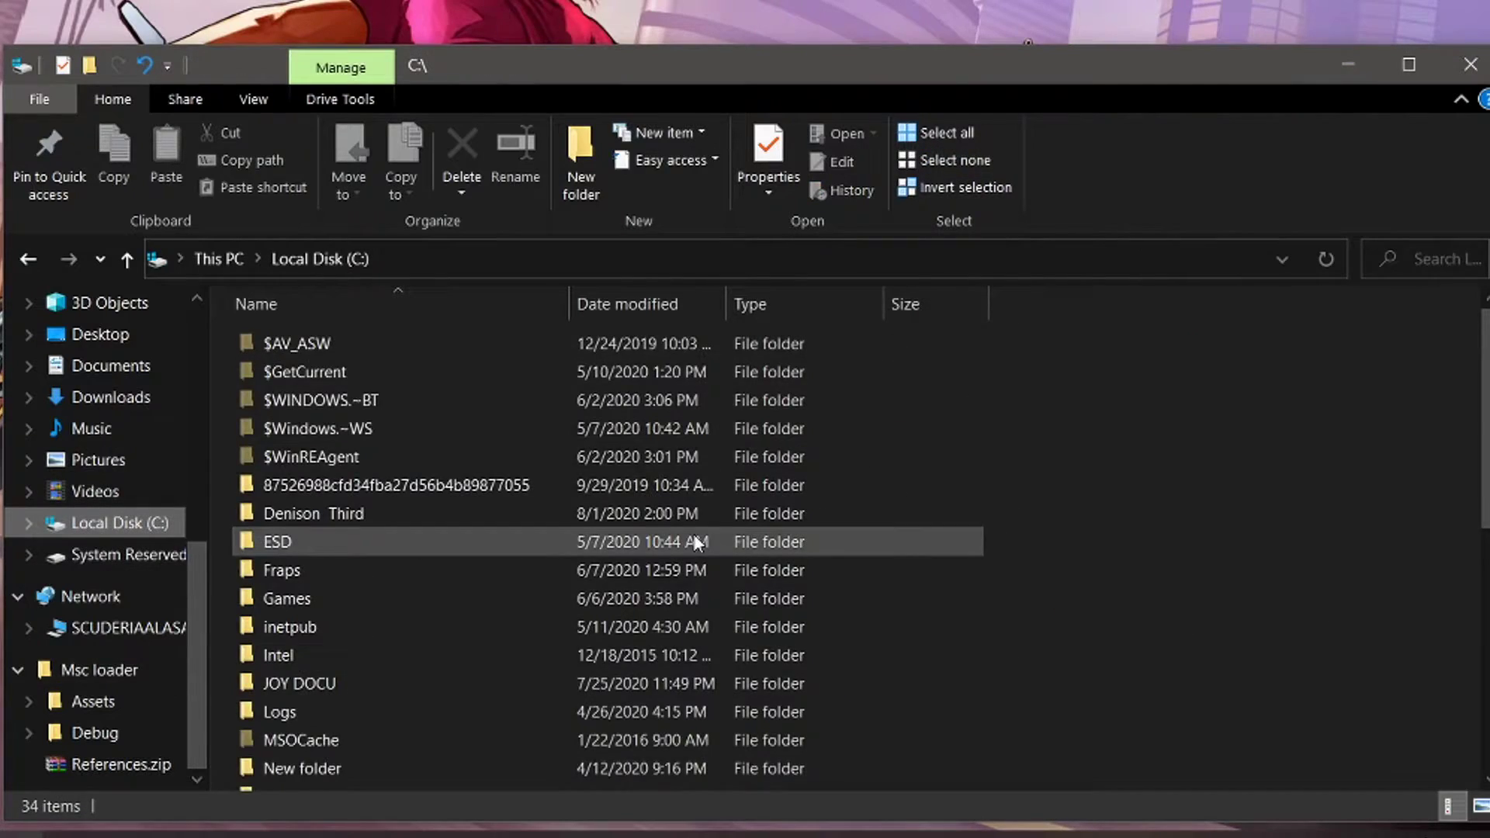
pyautogui.scroll(-5, 694, 543)
pyautogui.doubleClick(357, 472)
pyautogui.scroll(-10, 355, 476)
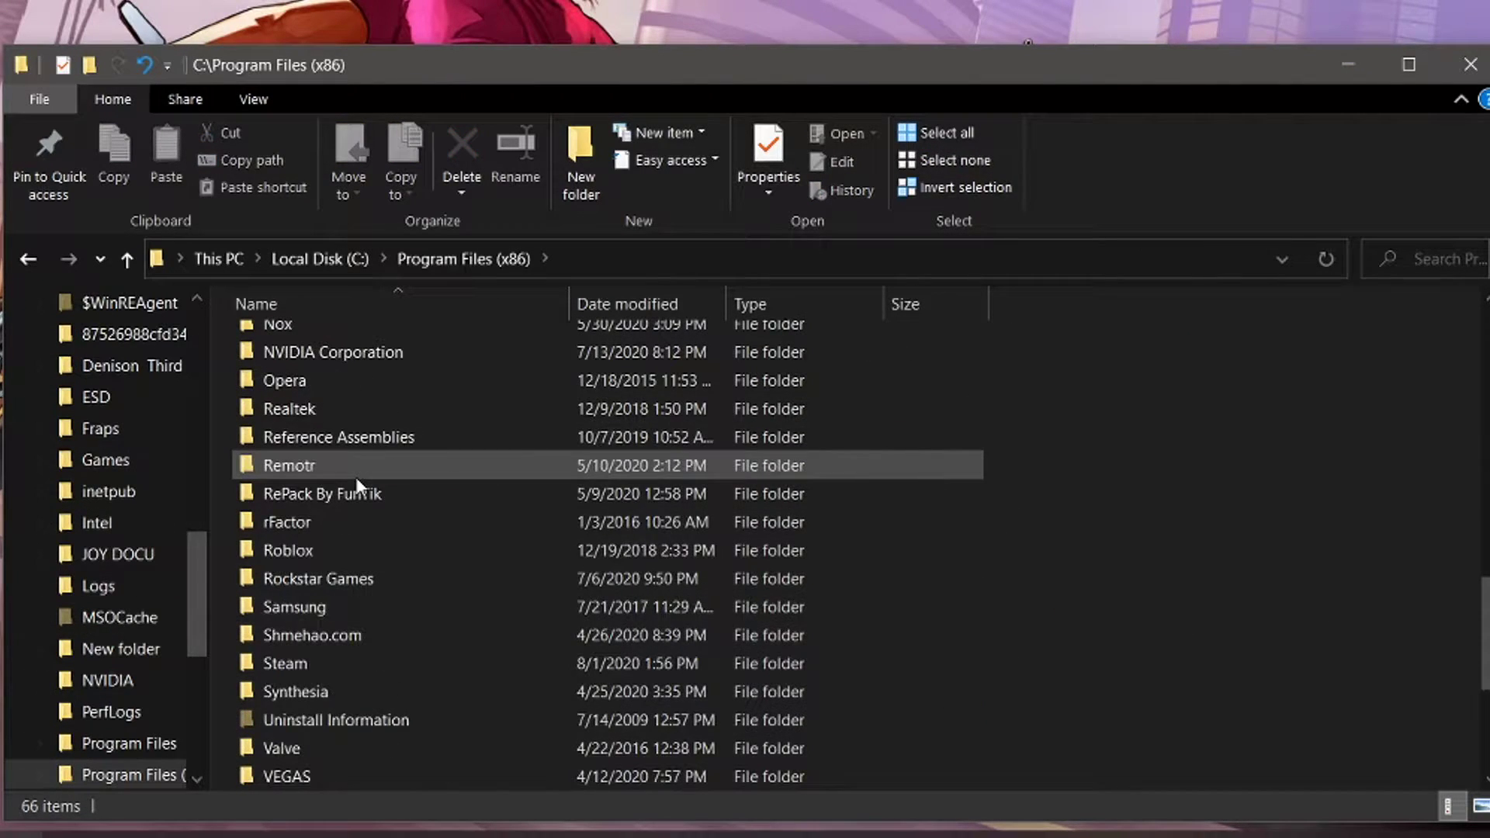
pyautogui.doubleClick(296, 663)
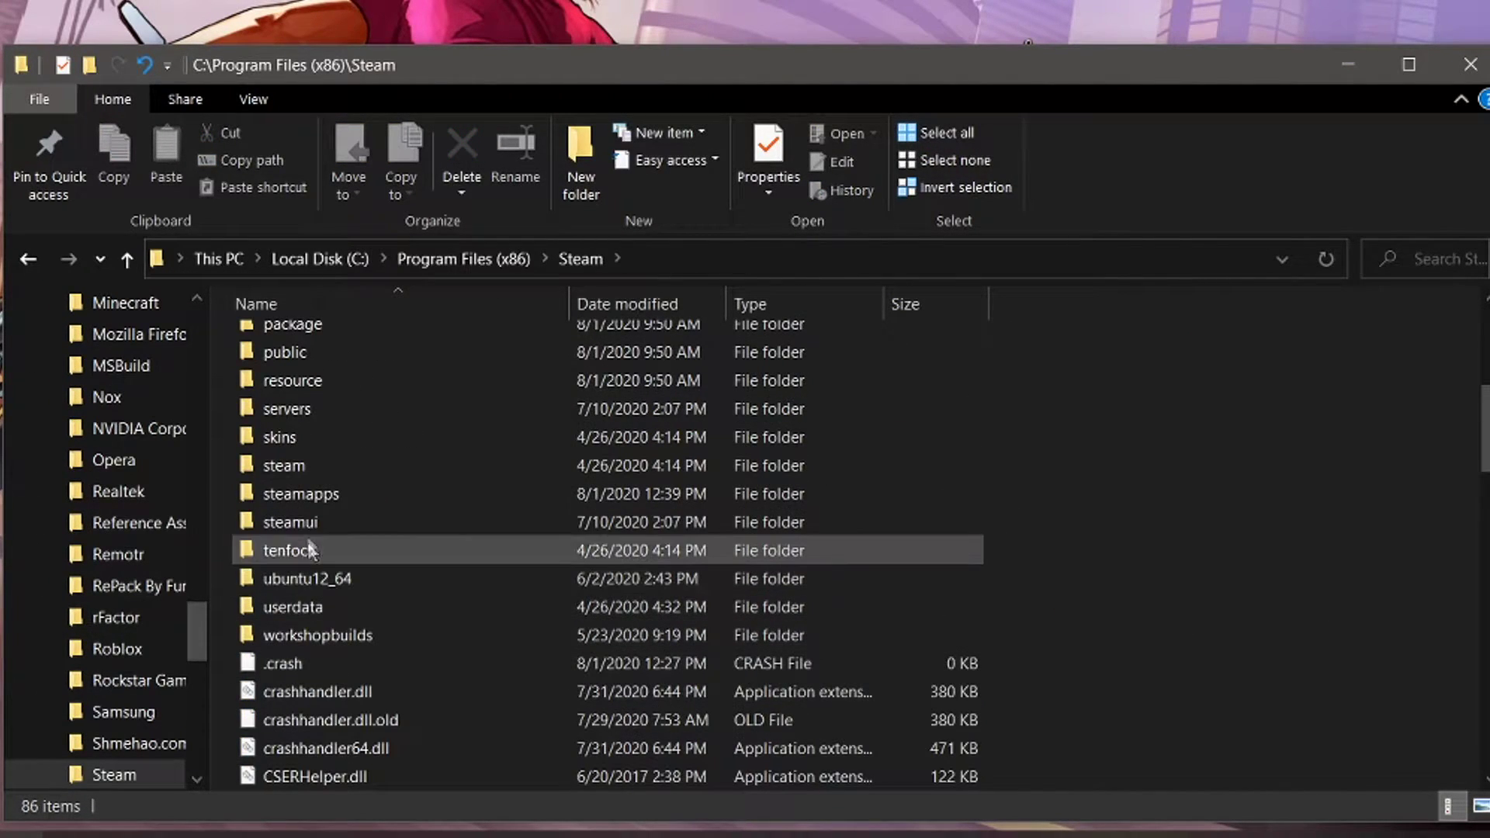
pyautogui.doubleClick(294, 498)
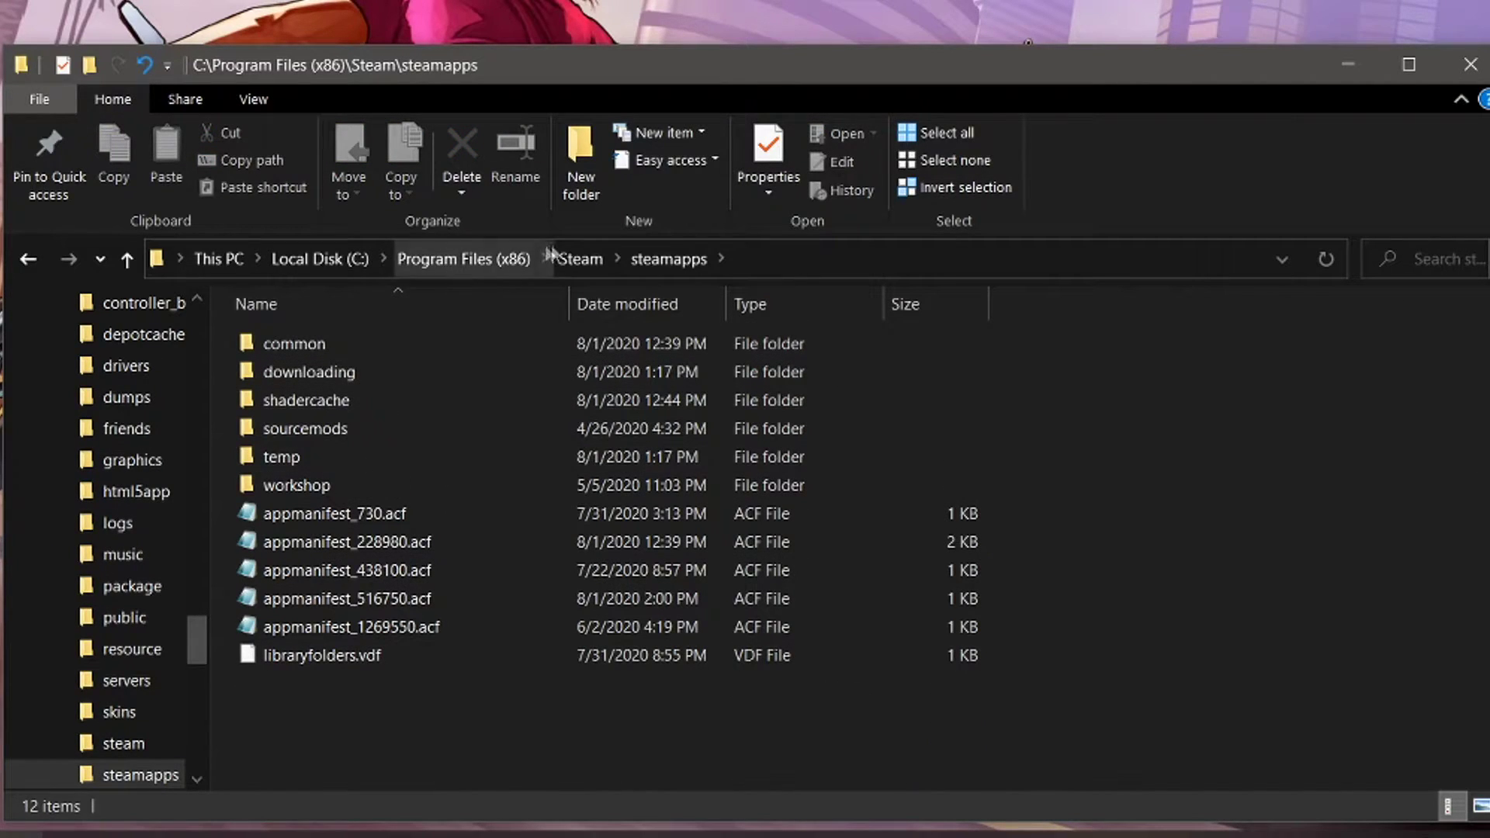
pyautogui.click(575, 259)
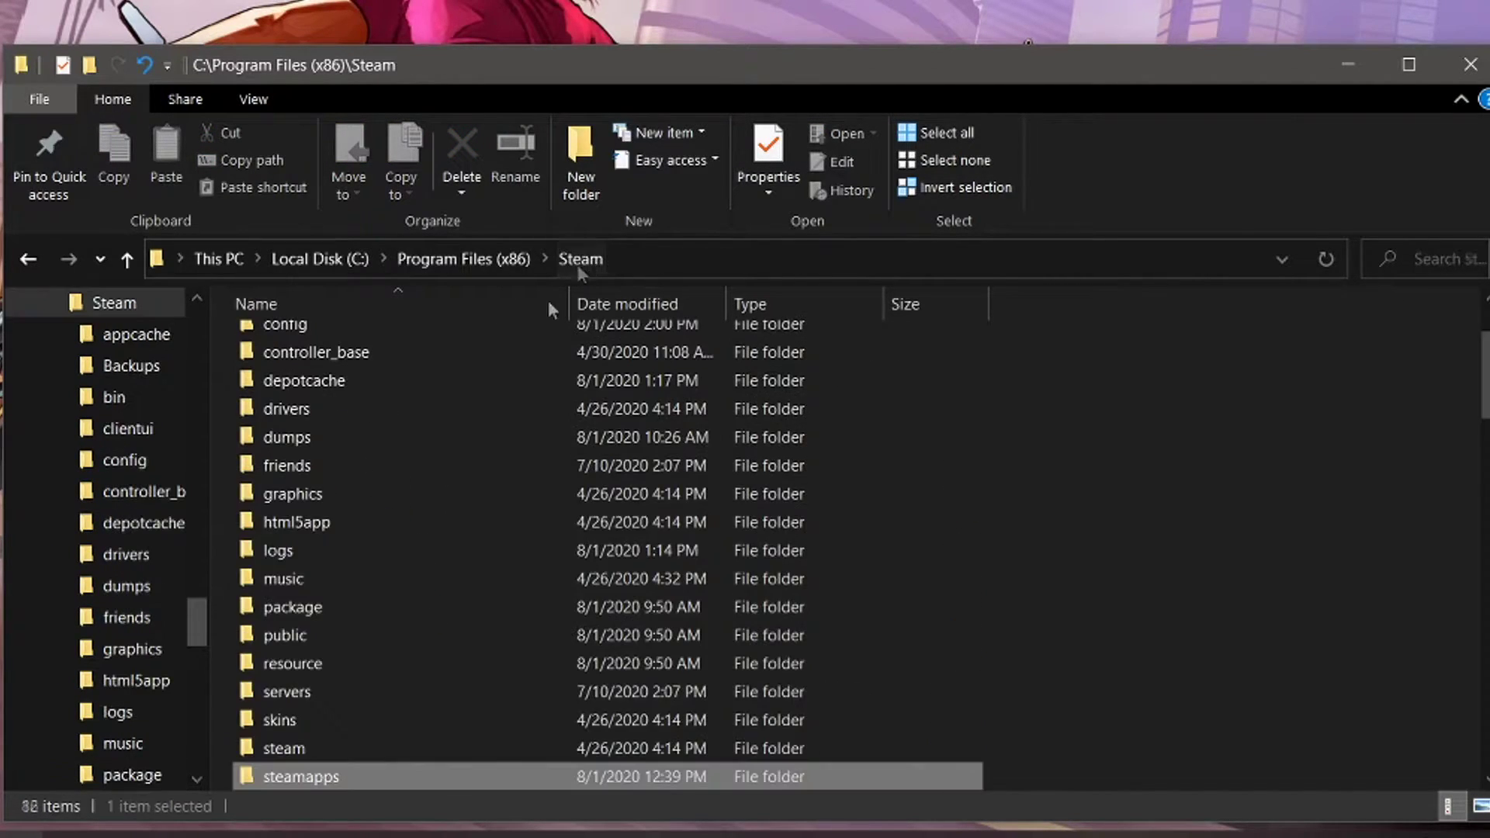
pyautogui.doubleClick(319, 776)
pyautogui.doubleClick(288, 333)
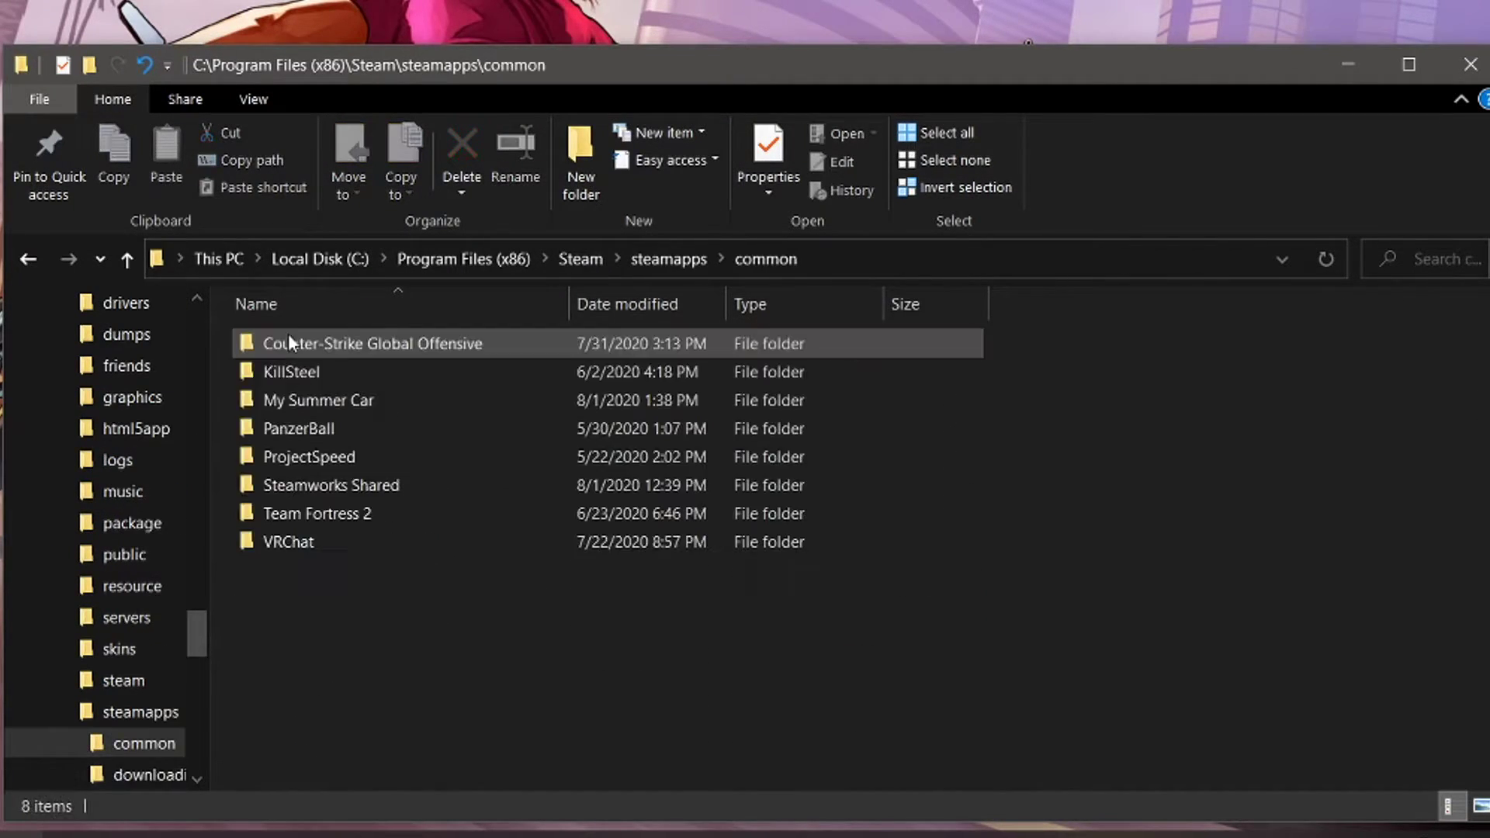
pyautogui.doubleClick(322, 404)
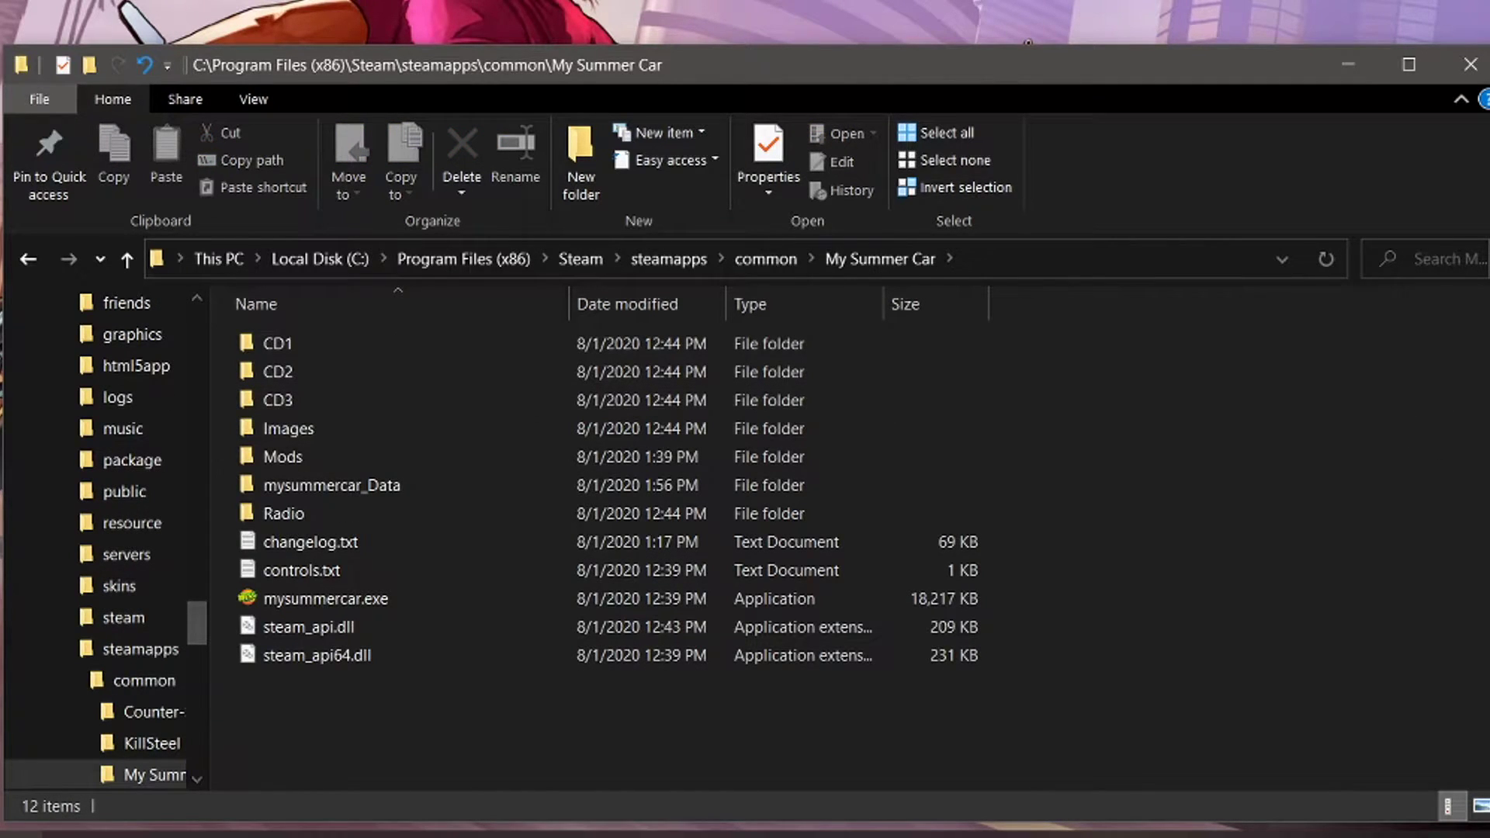
# - Copy MOP.dll from the MOP archive into the Mods folder, replacing the old copy
pyautogui.hotkey('alt', 'Tab')
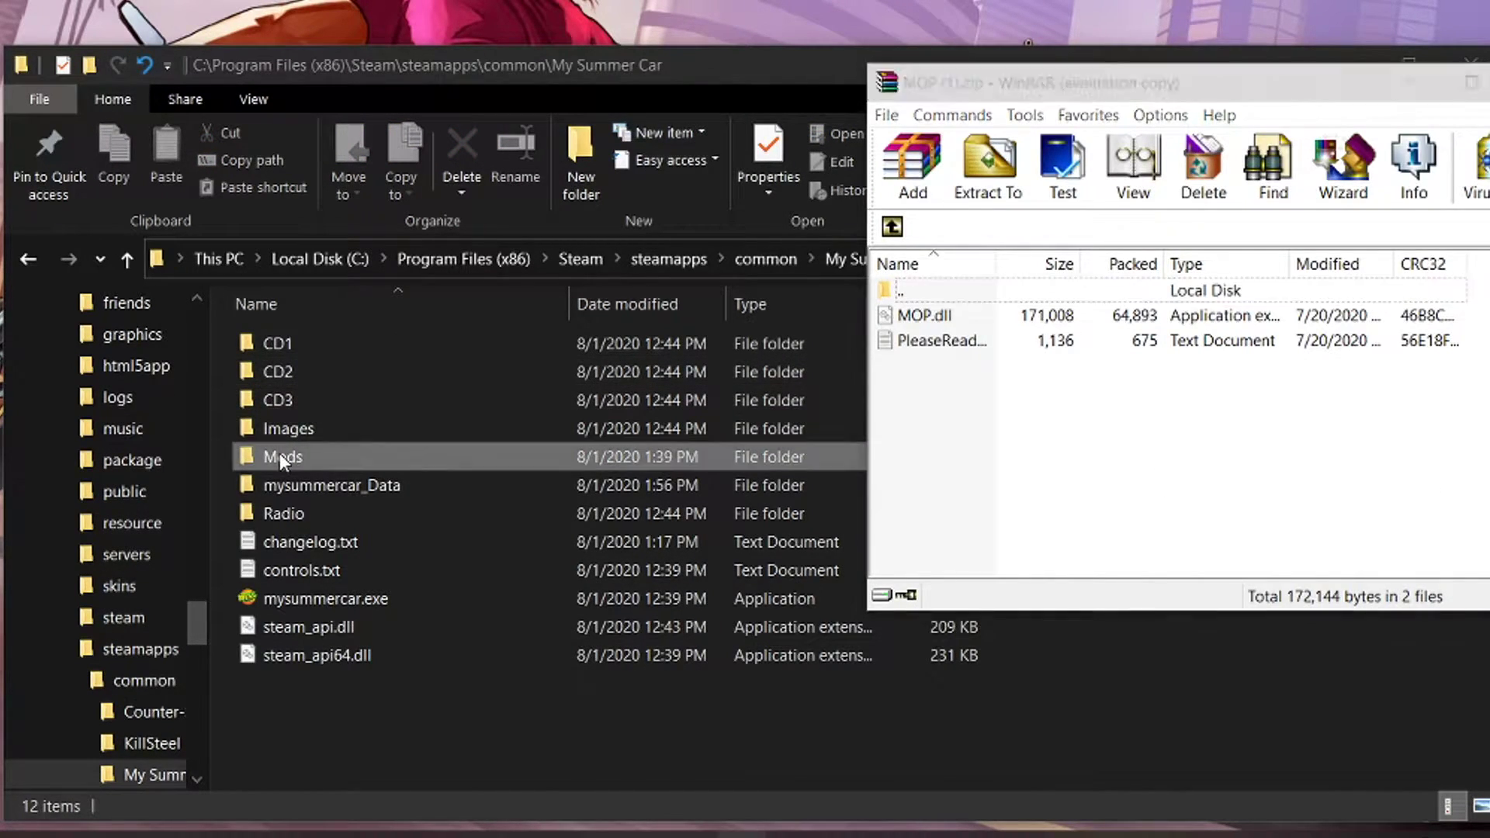
pyautogui.doubleClick(279, 458)
pyautogui.hotkey('alt', 'Tab')
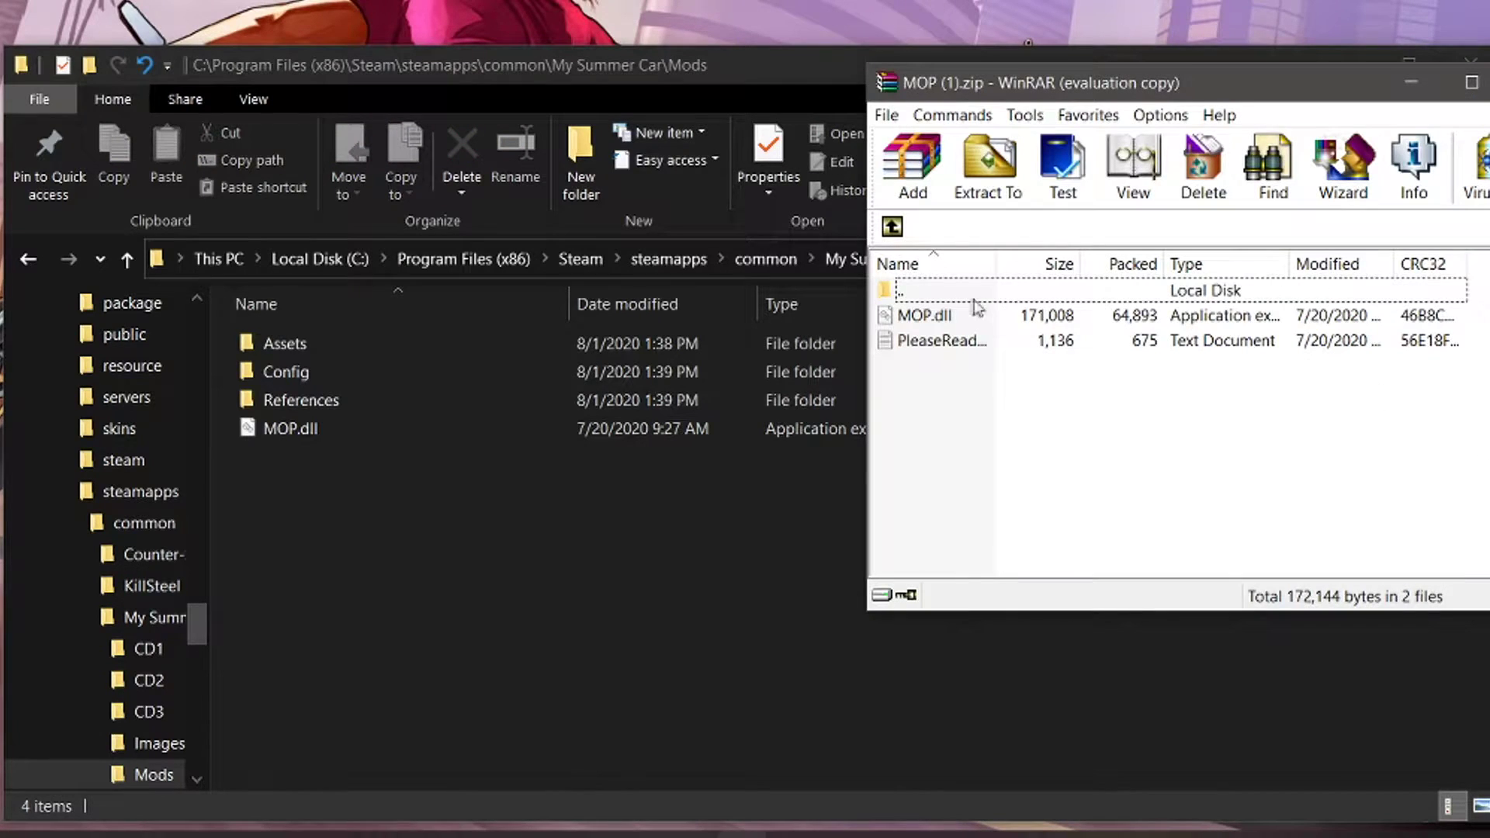
pyautogui.moveTo(975, 309); pyautogui.dragTo(648, 538)
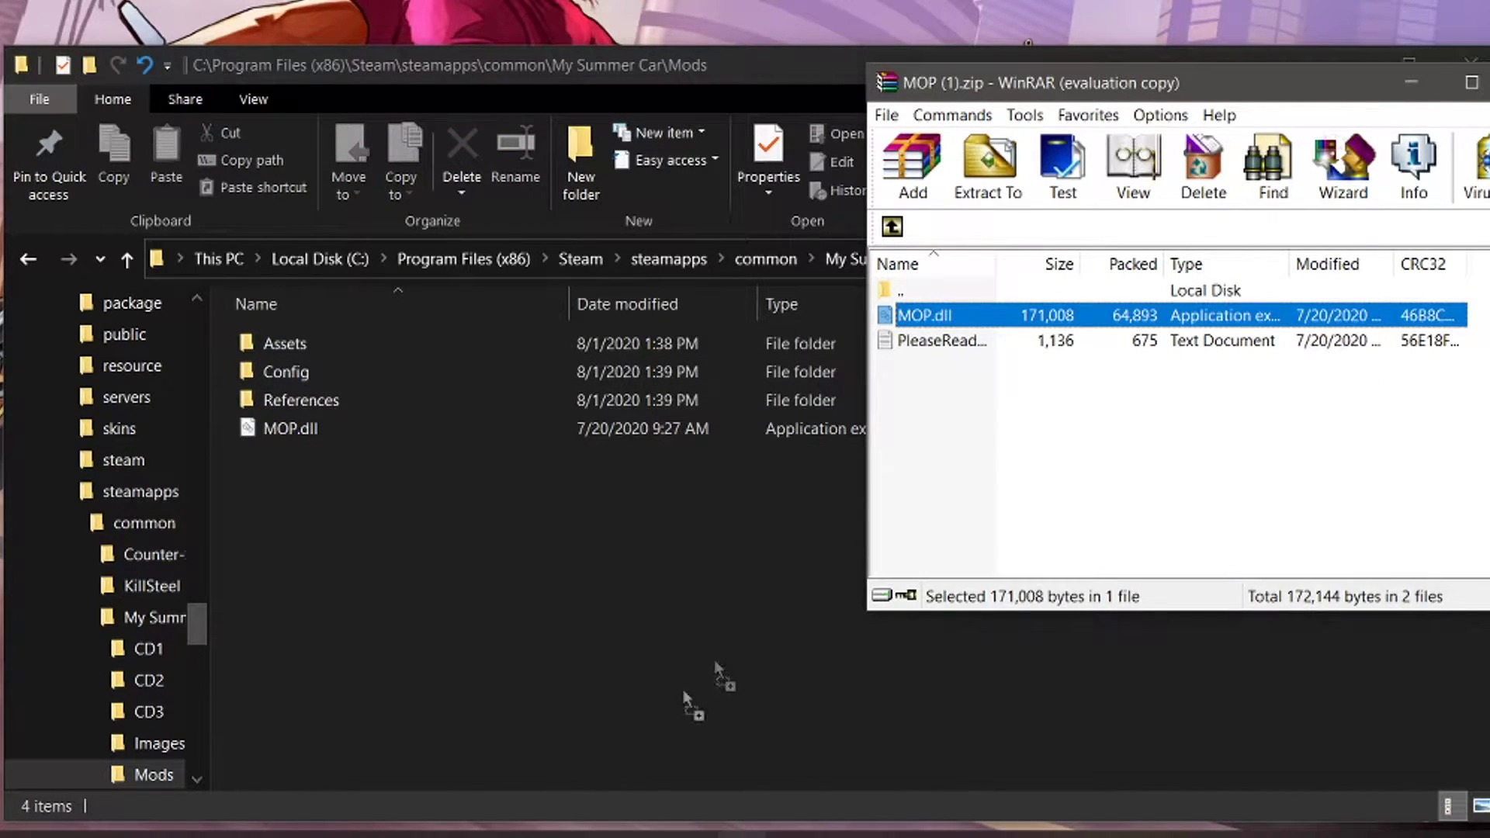
pyautogui.moveTo(714, 667); pyautogui.dragTo(625, 574)
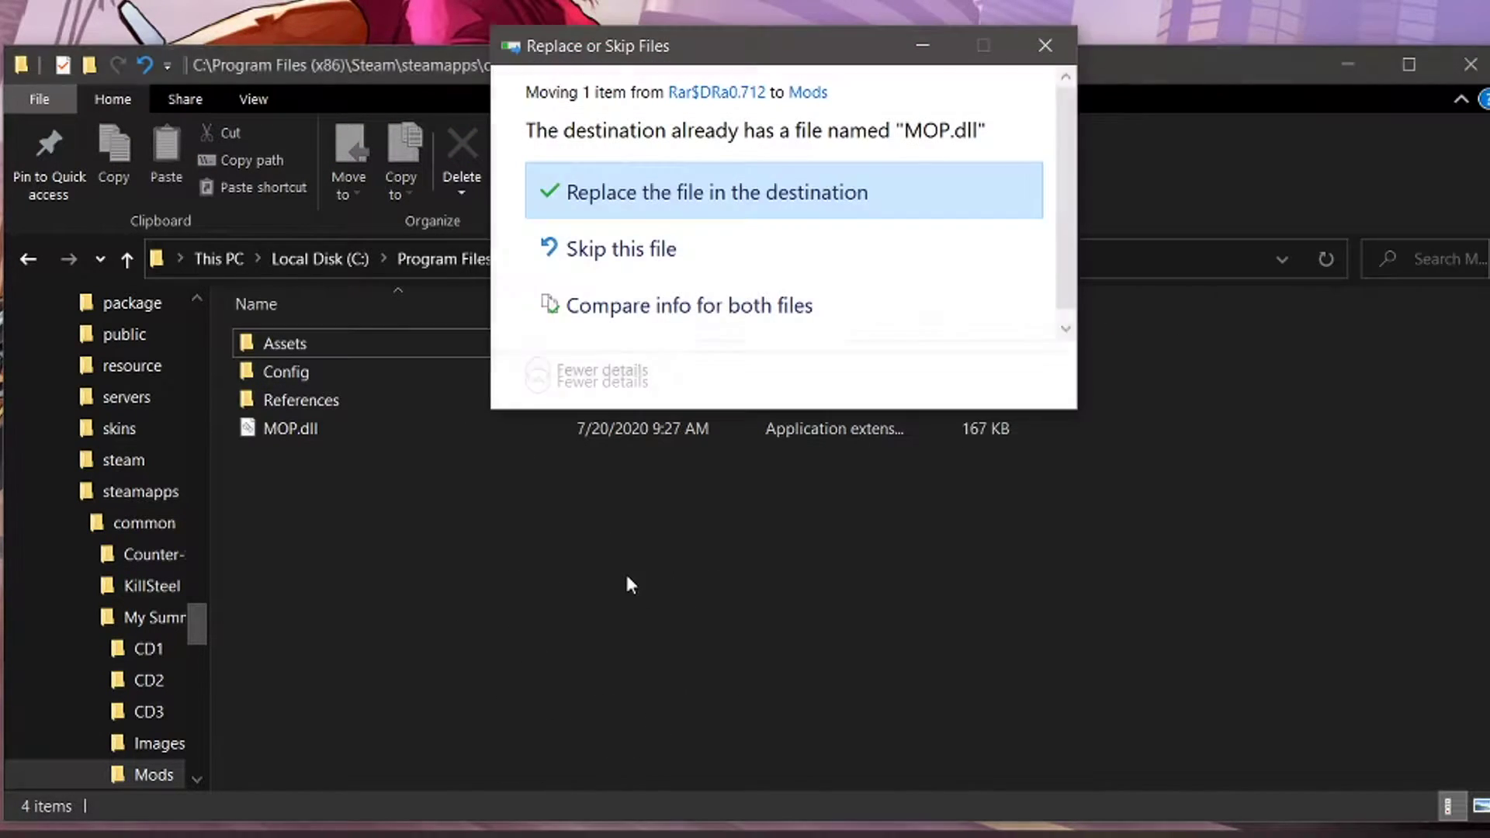
pyautogui.click(573, 192)
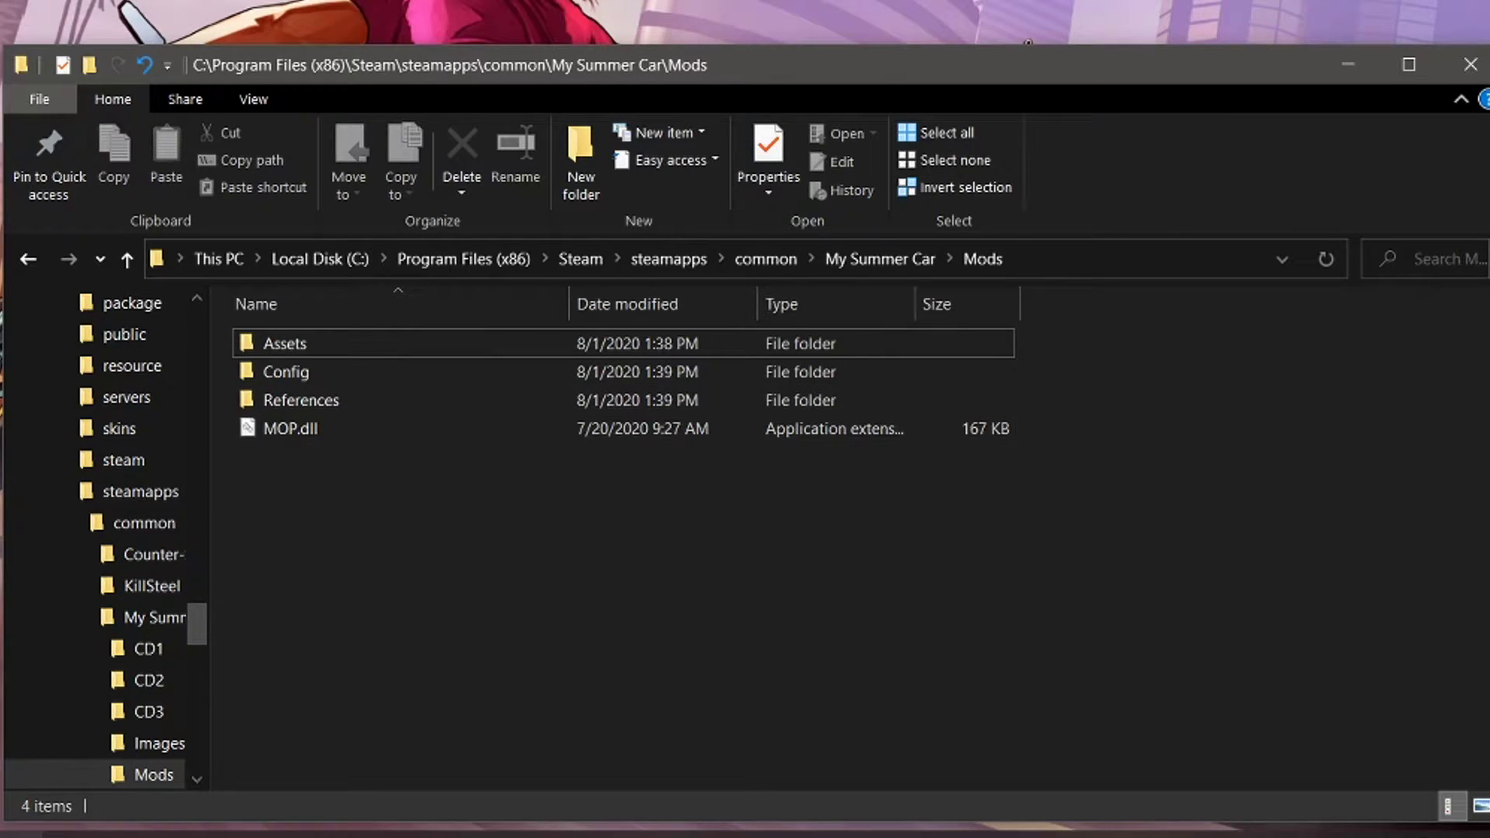
pyautogui.hotkey('alt', 'Tab')
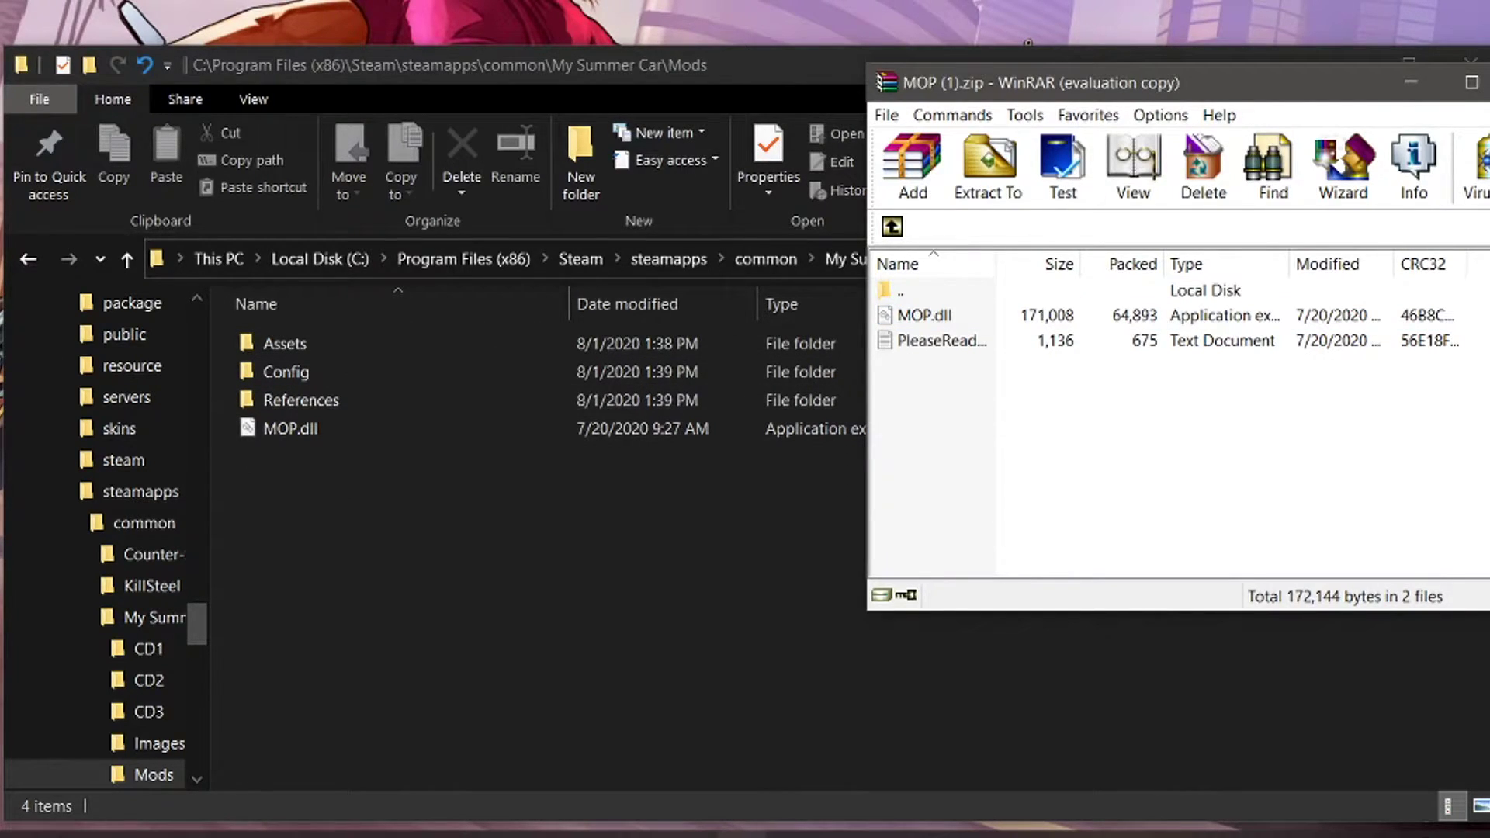
pyautogui.hotkey('alt', 'Tab')
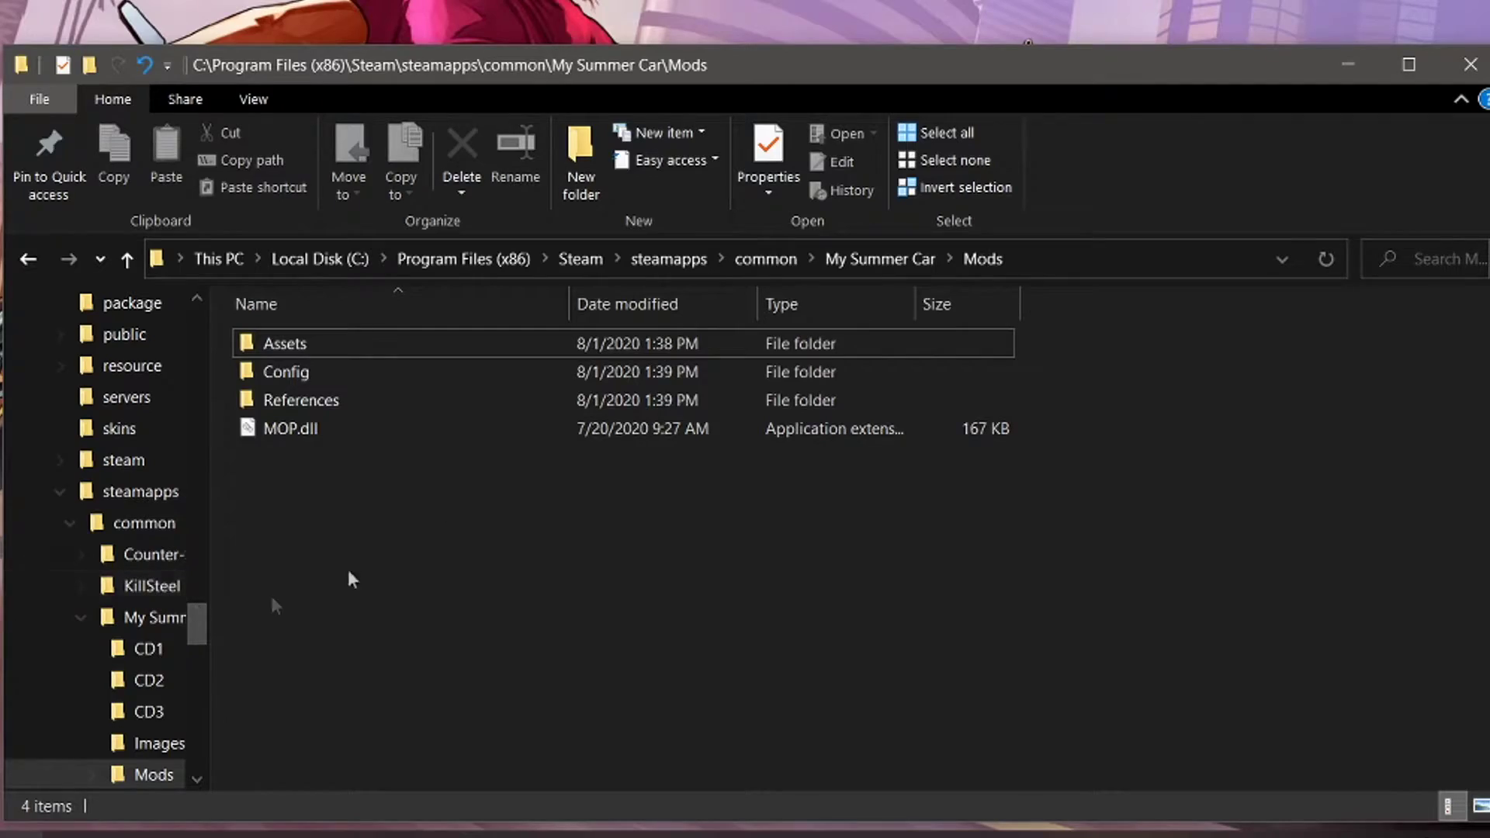
pyautogui.click(1484, 64)
# - Play My Summer Car from the Steam library and wait for MSCLoader v1.1.7 to load
pyautogui.click(599, 821)
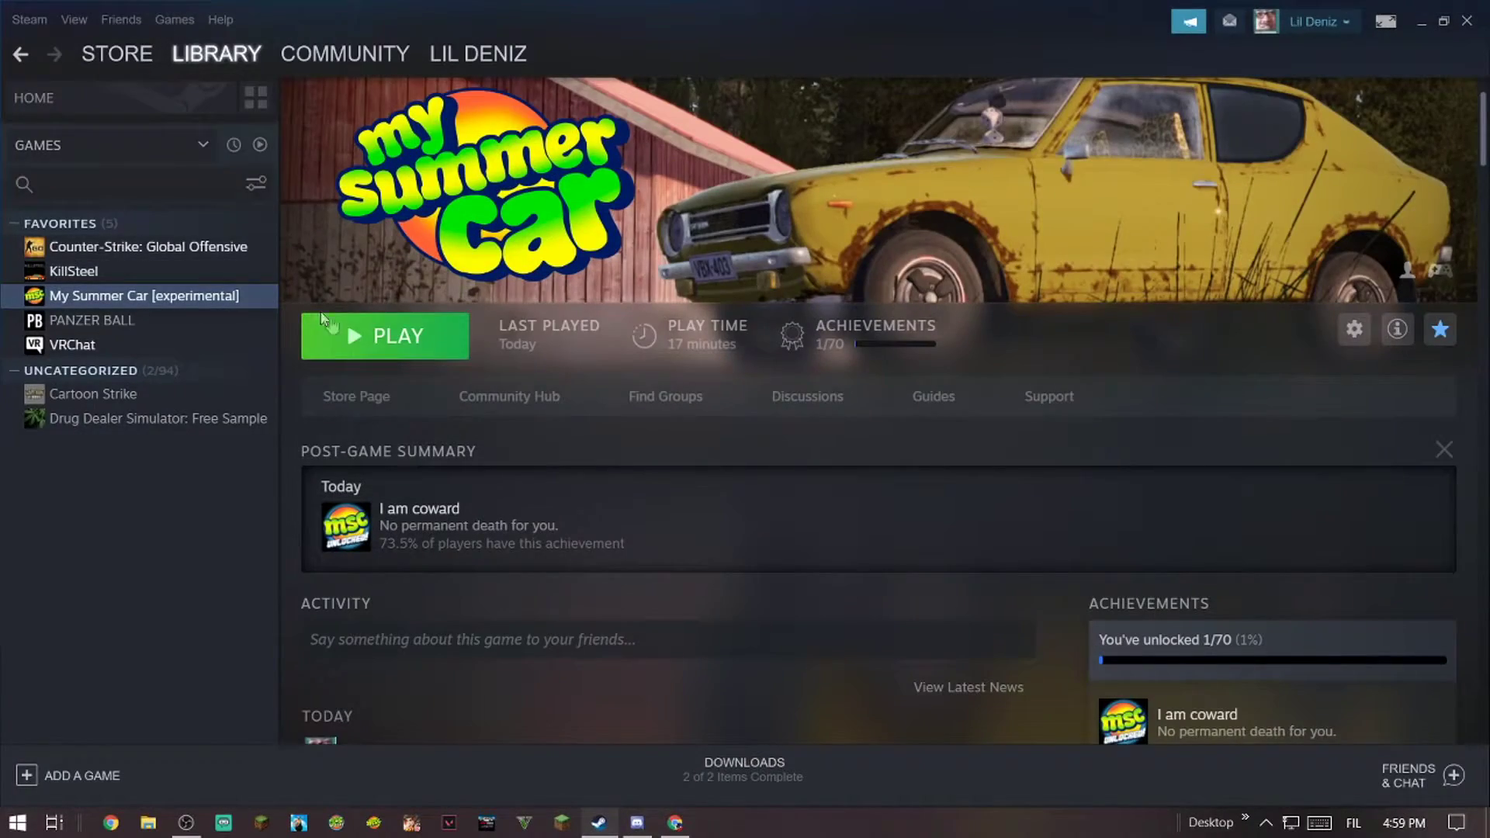
pyautogui.click(384, 336)
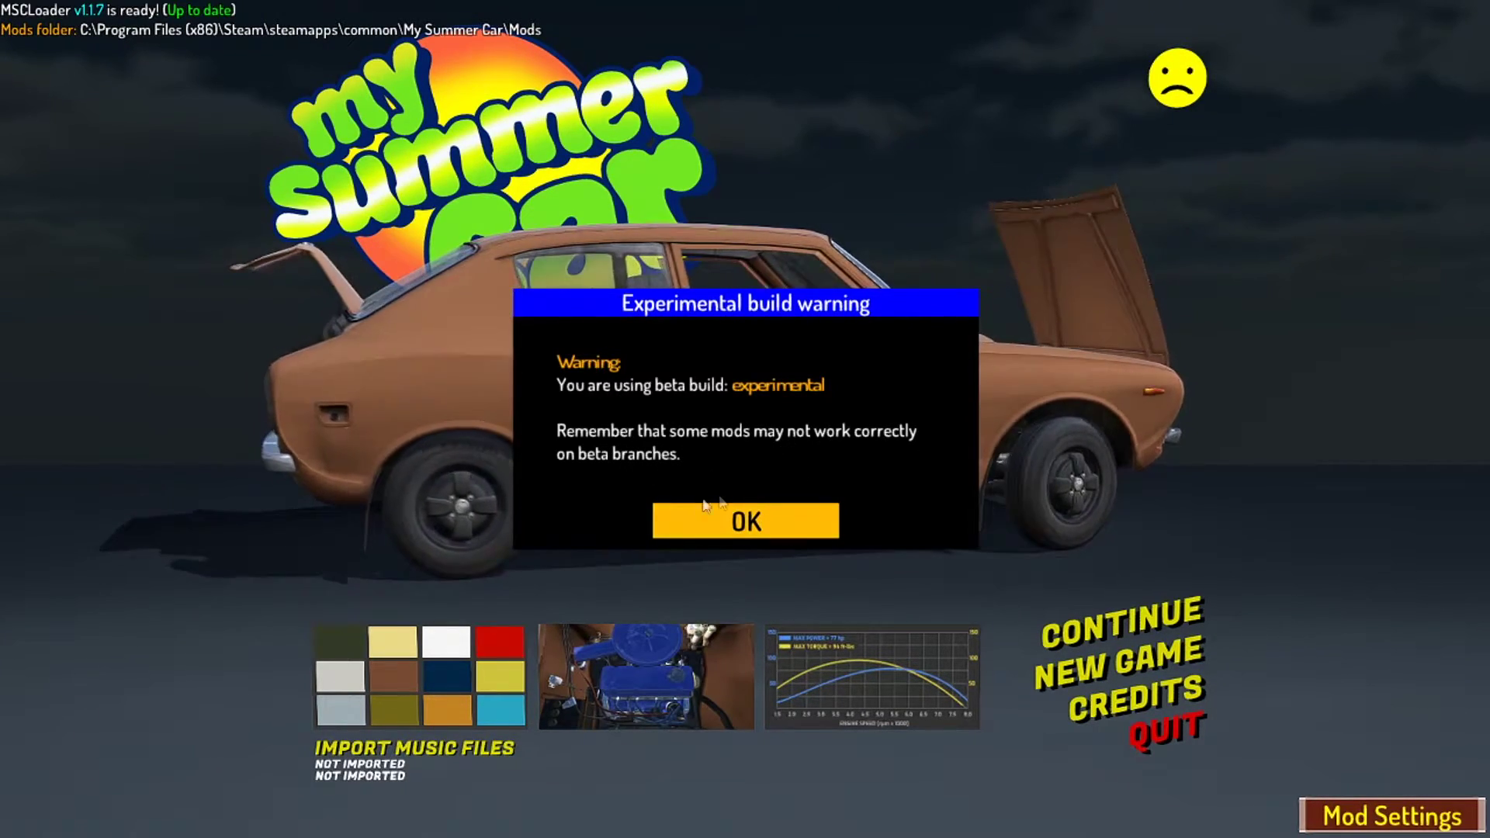
# - Dismiss the experimental-build warning, open Modern Optimization Plugin settings, and try Active Distance Normal (1x)
pyautogui.click(717, 525)
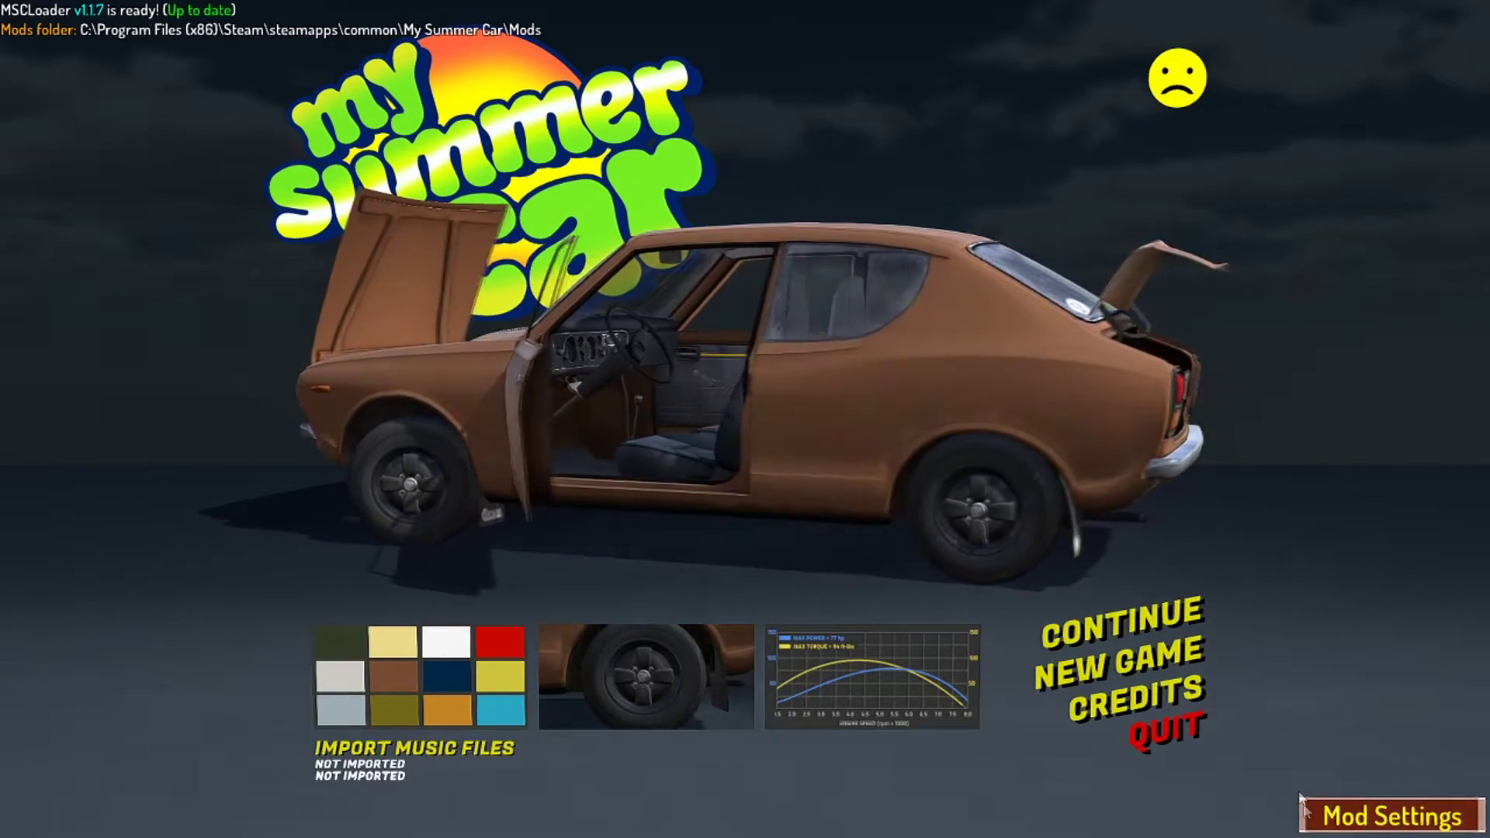
pyautogui.click(1391, 815)
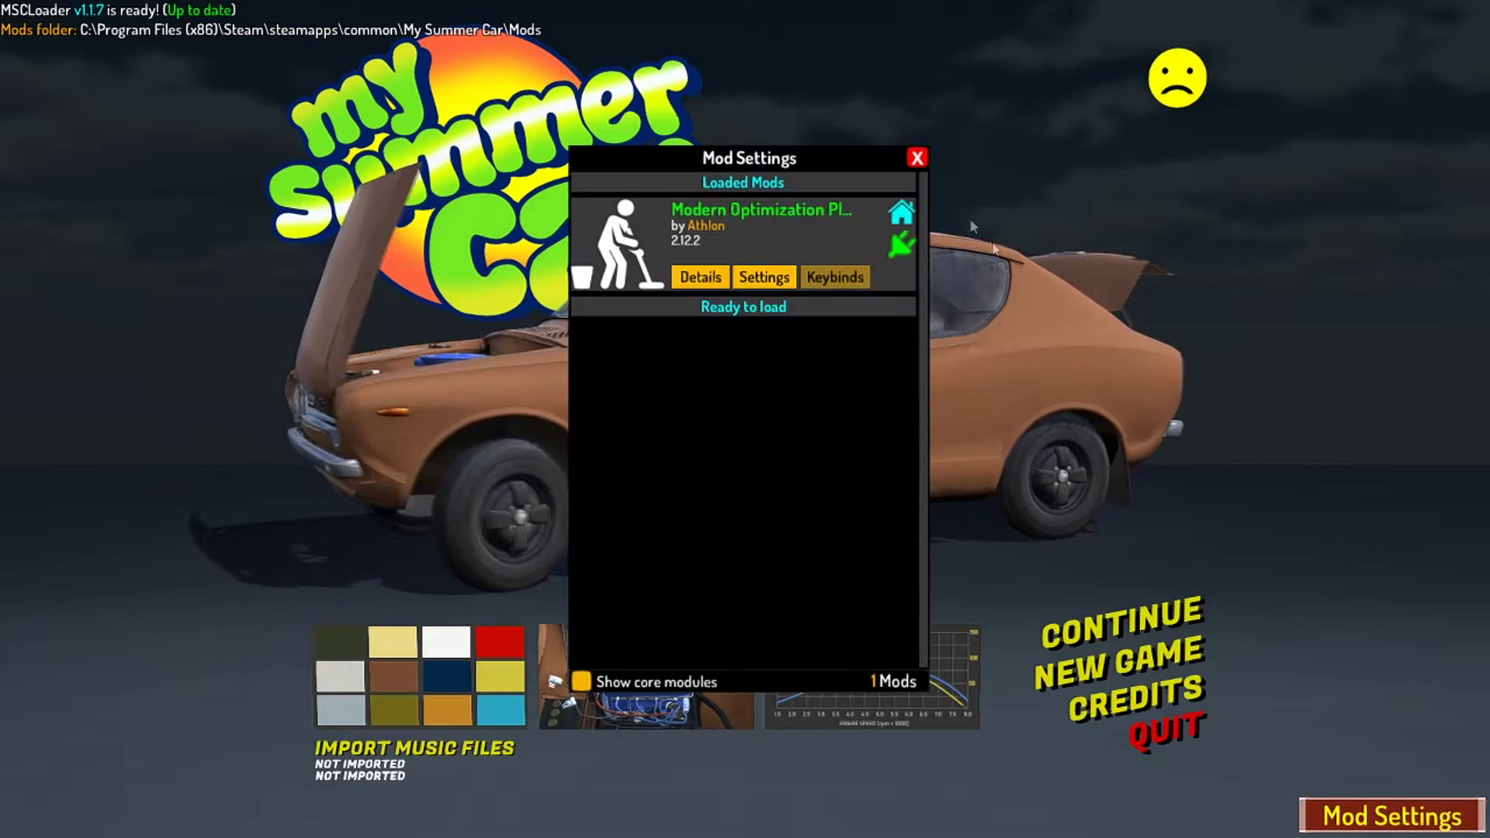
pyautogui.click(780, 278)
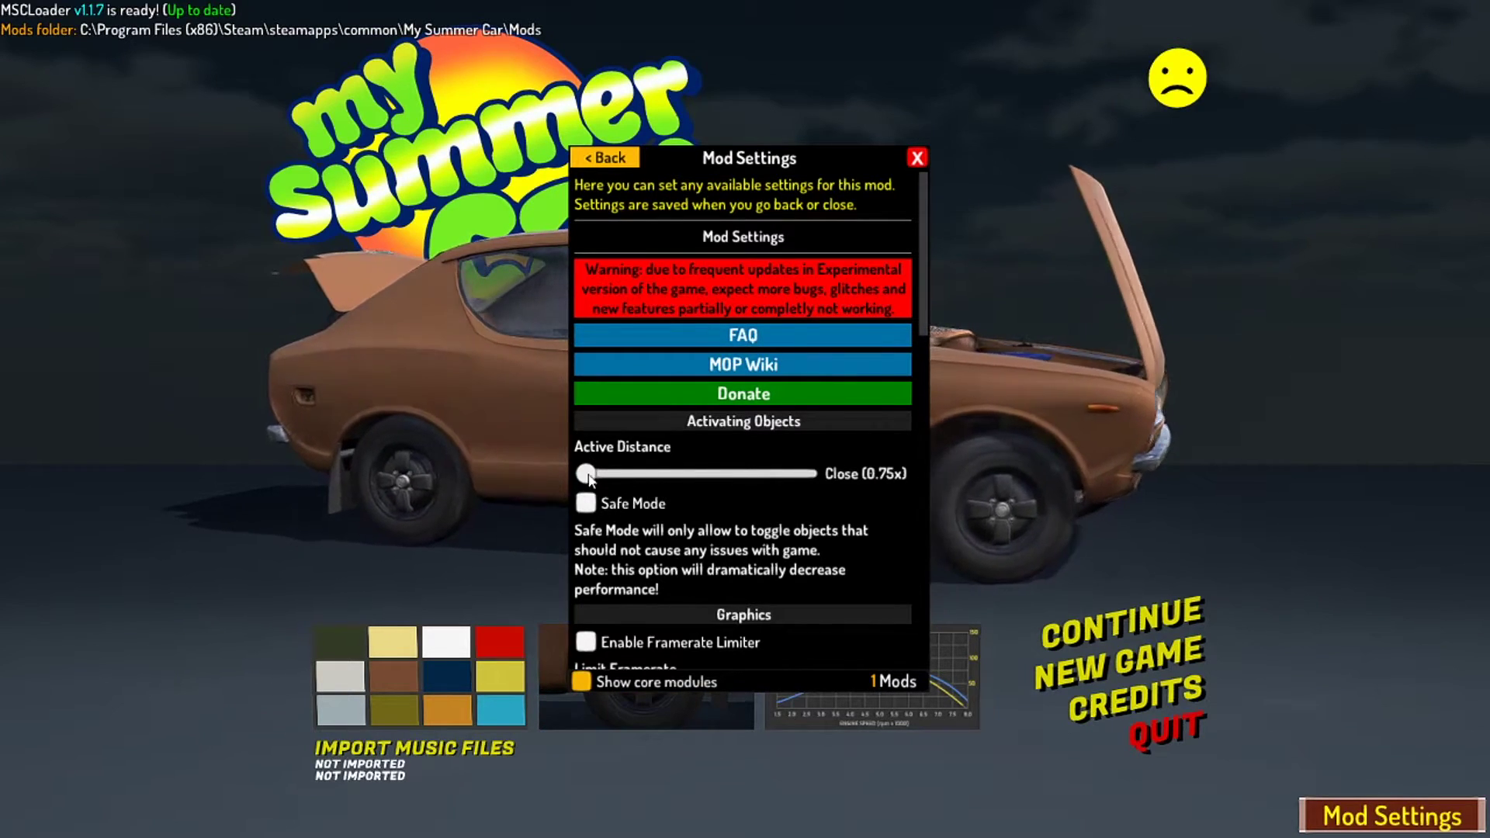
pyautogui.moveTo(602, 477)
pyautogui.mouseDown()
pyautogui.moveTo(646, 458)
pyautogui.moveTo(731, 480)
pyautogui.mouseUp()
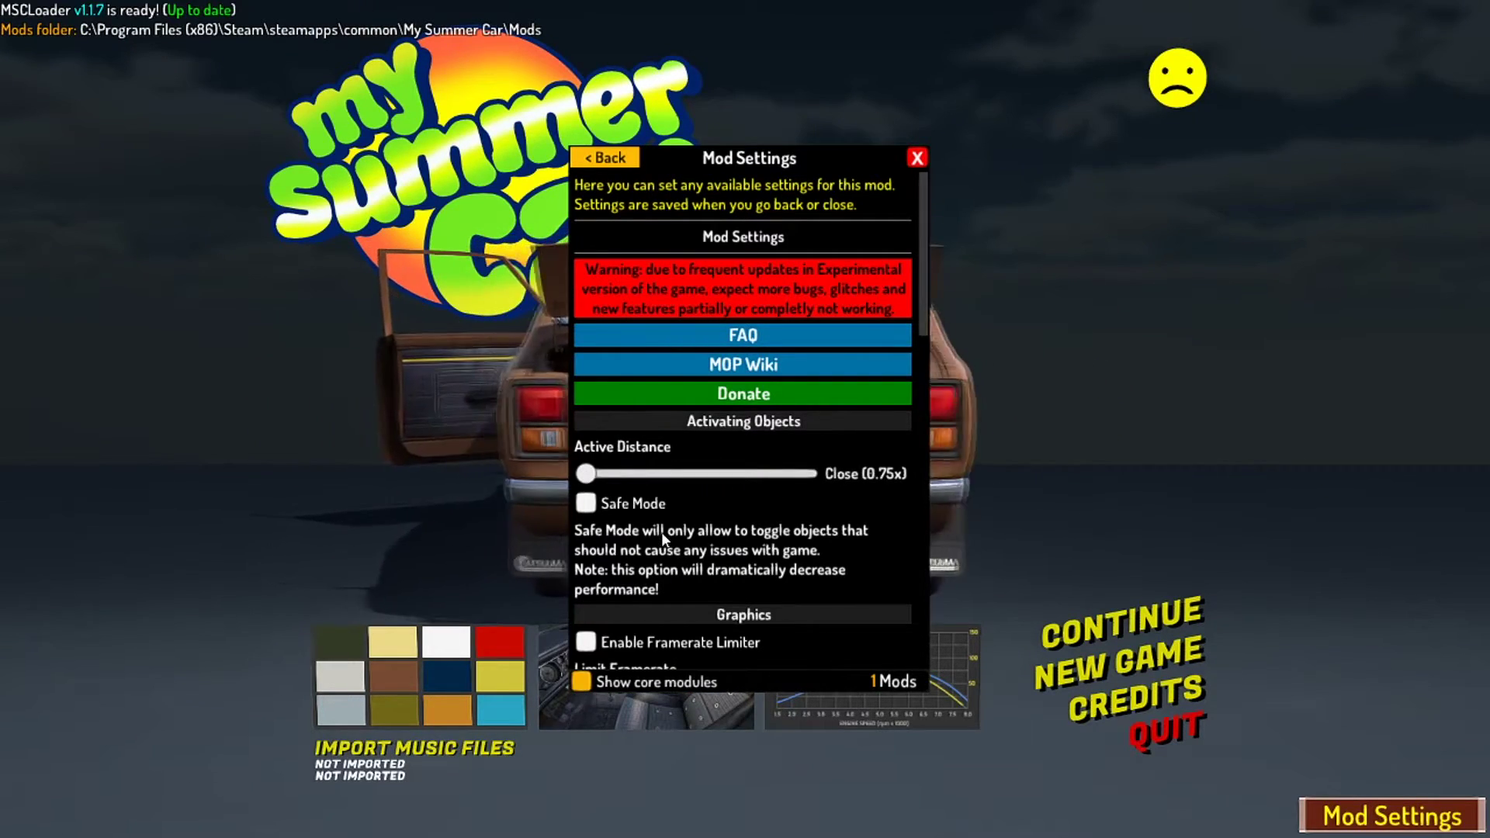
pyautogui.scroll(-1, 616, 504)
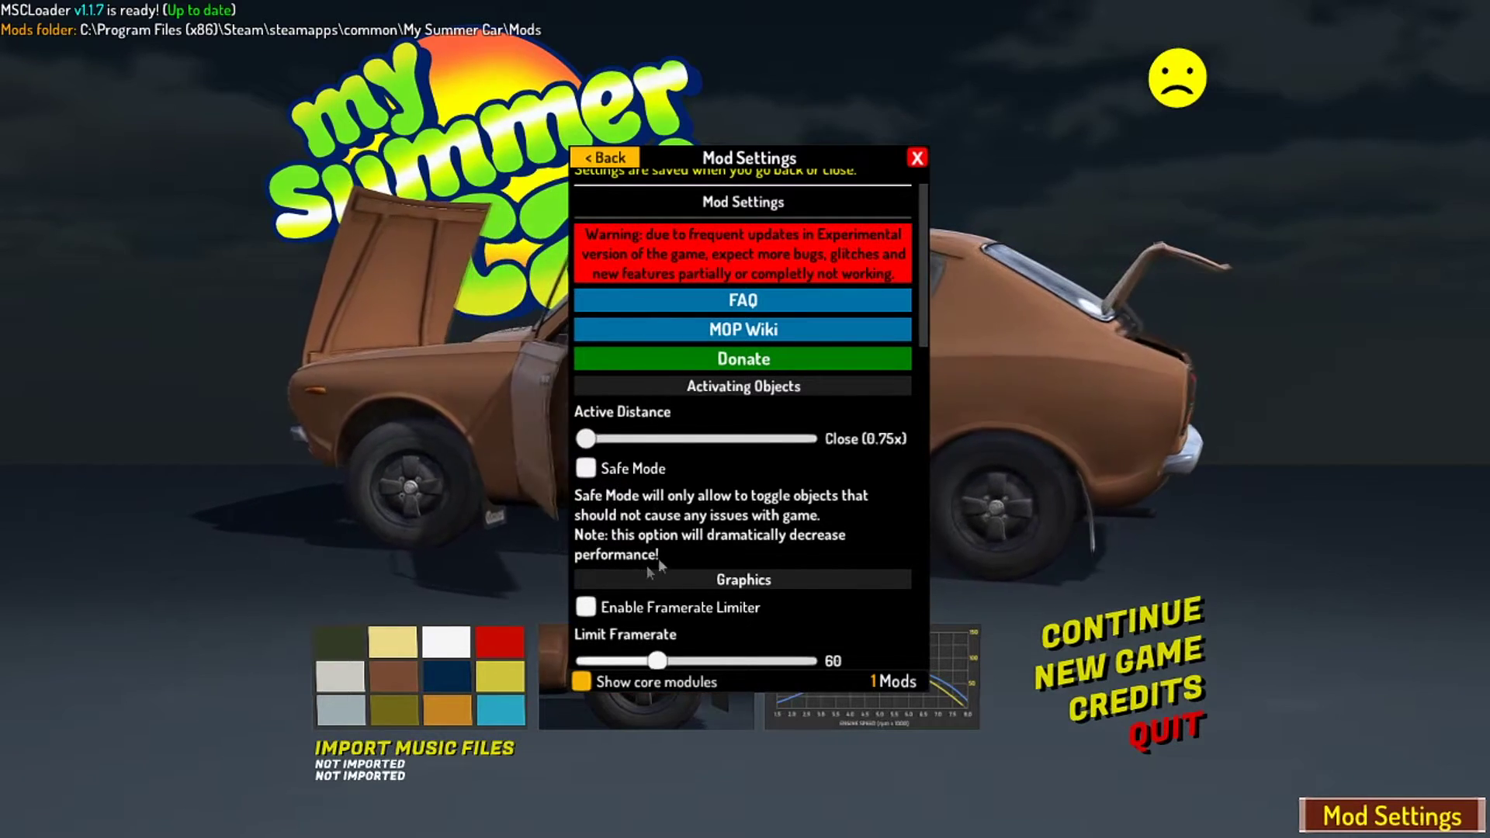
pyautogui.scroll(-4, 658, 558)
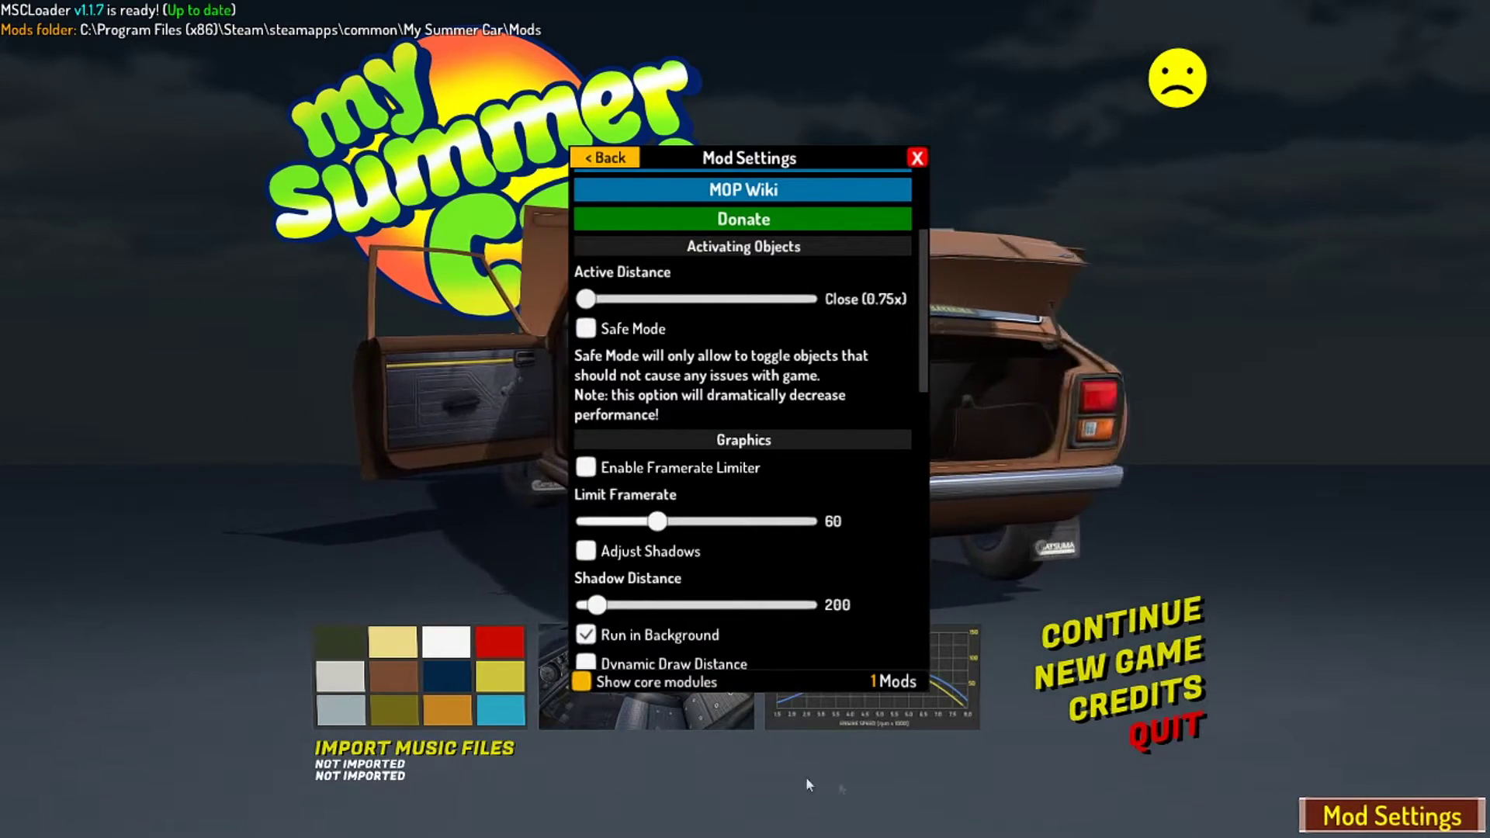
pyautogui.scroll(-2, 677, 470)
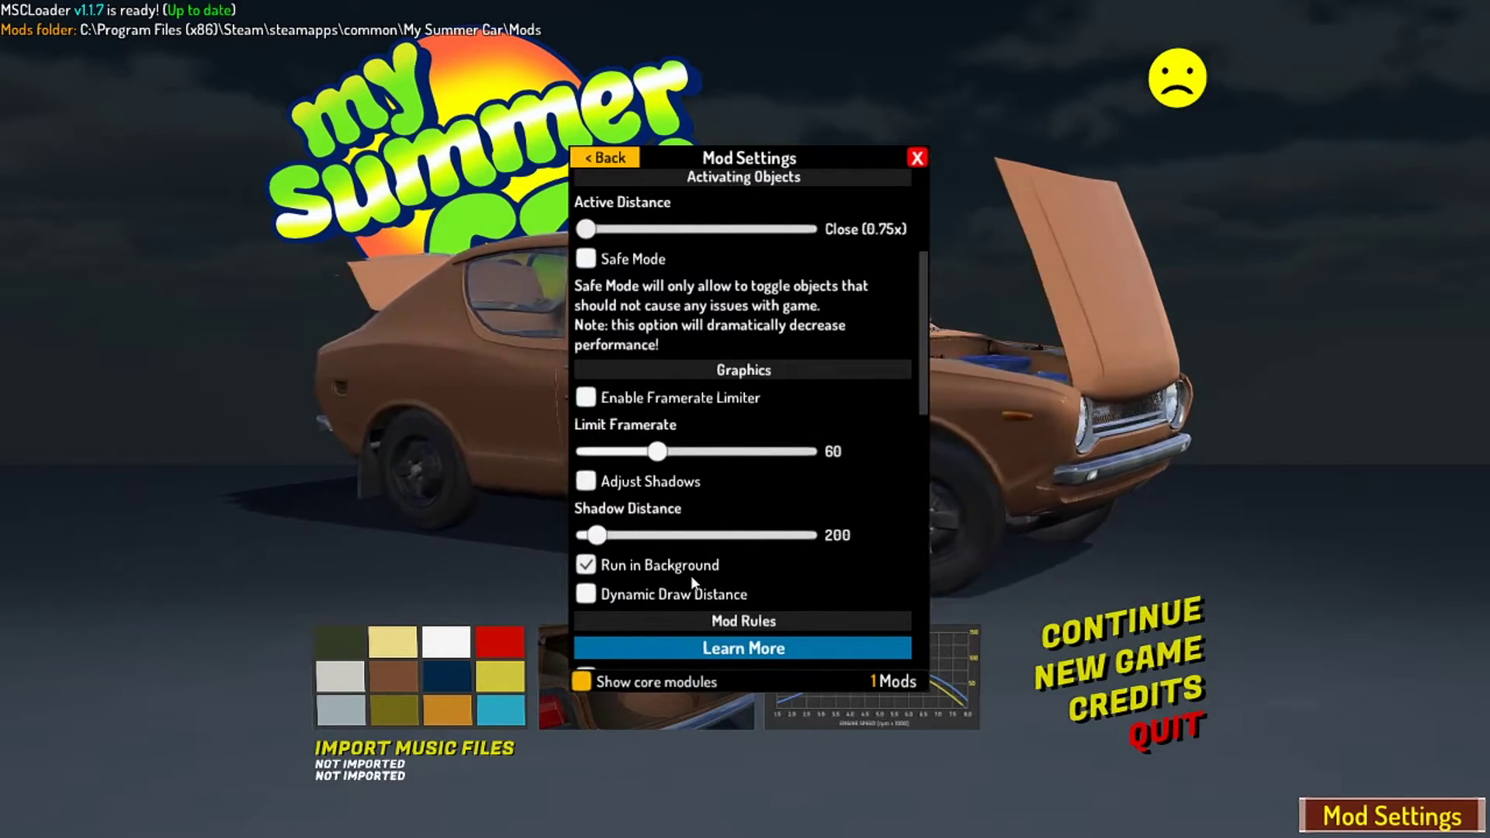
pyautogui.scroll(-2, 691, 575)
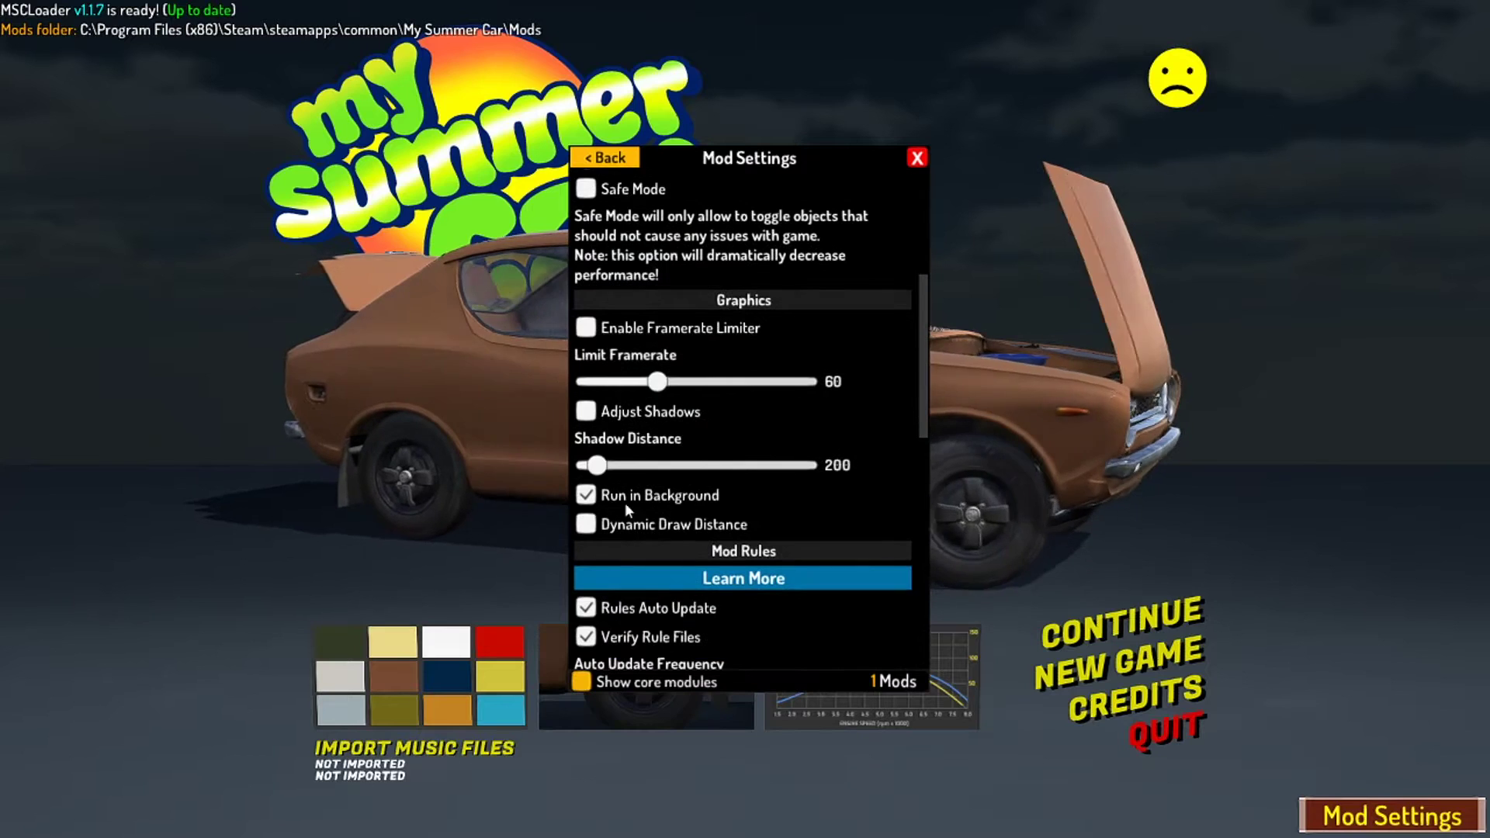
pyautogui.click(588, 525)
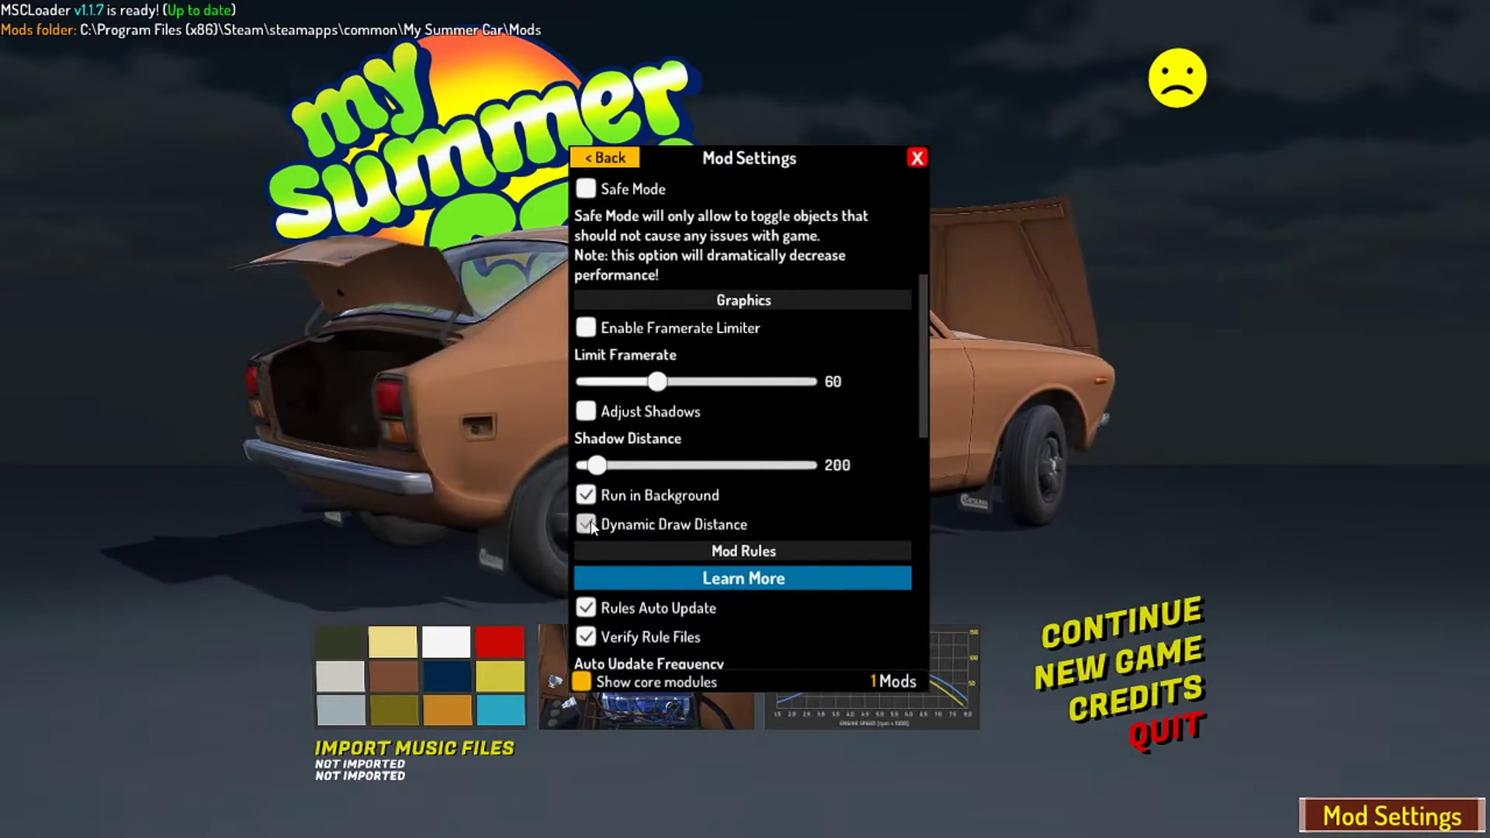
pyautogui.click(587, 524)
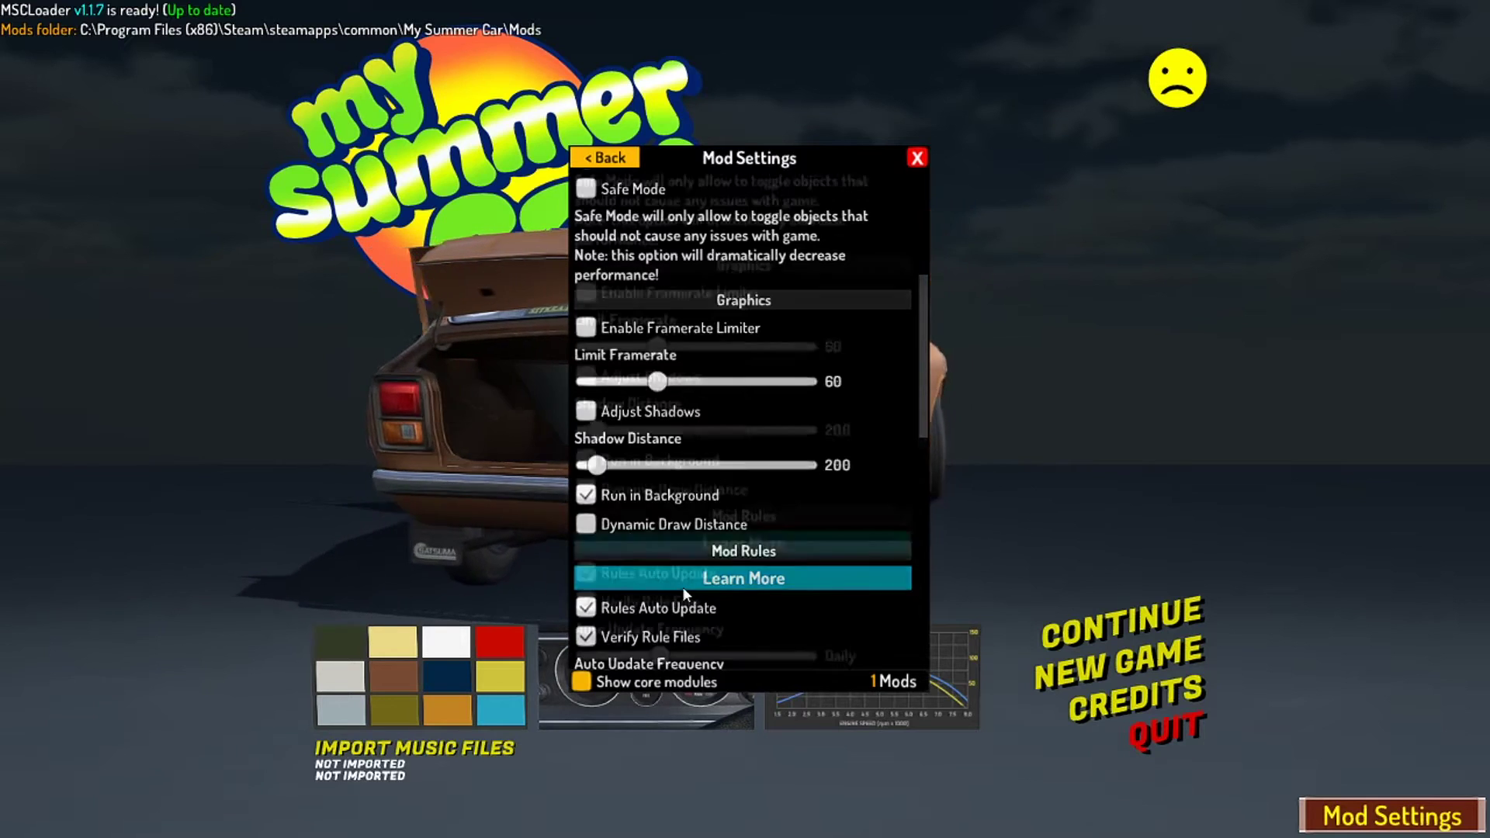
pyautogui.scroll(-2, 682, 587)
pyautogui.scroll(-1, 591, 513)
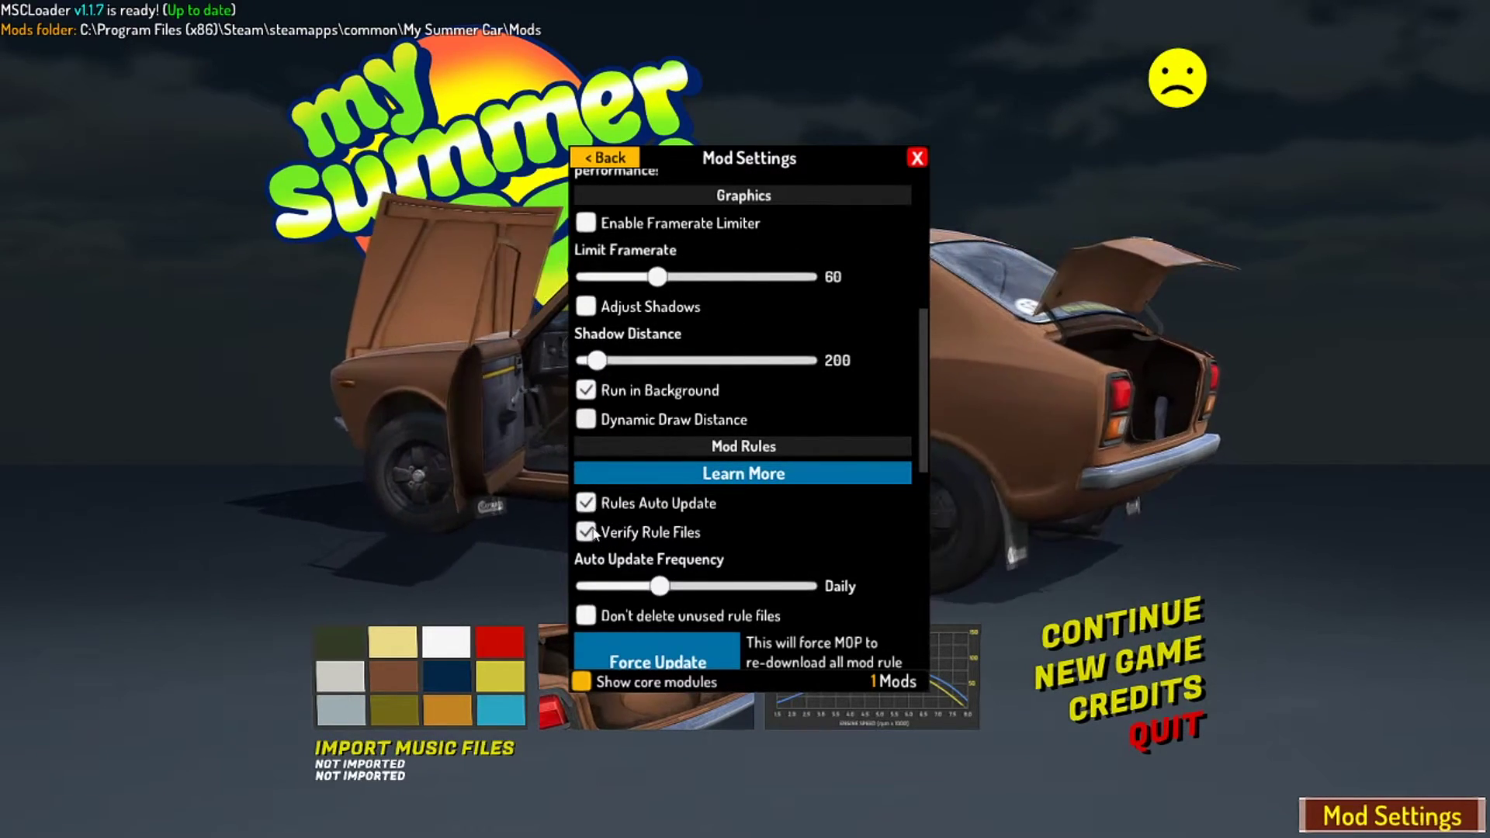
pyautogui.scroll(-2, 591, 530)
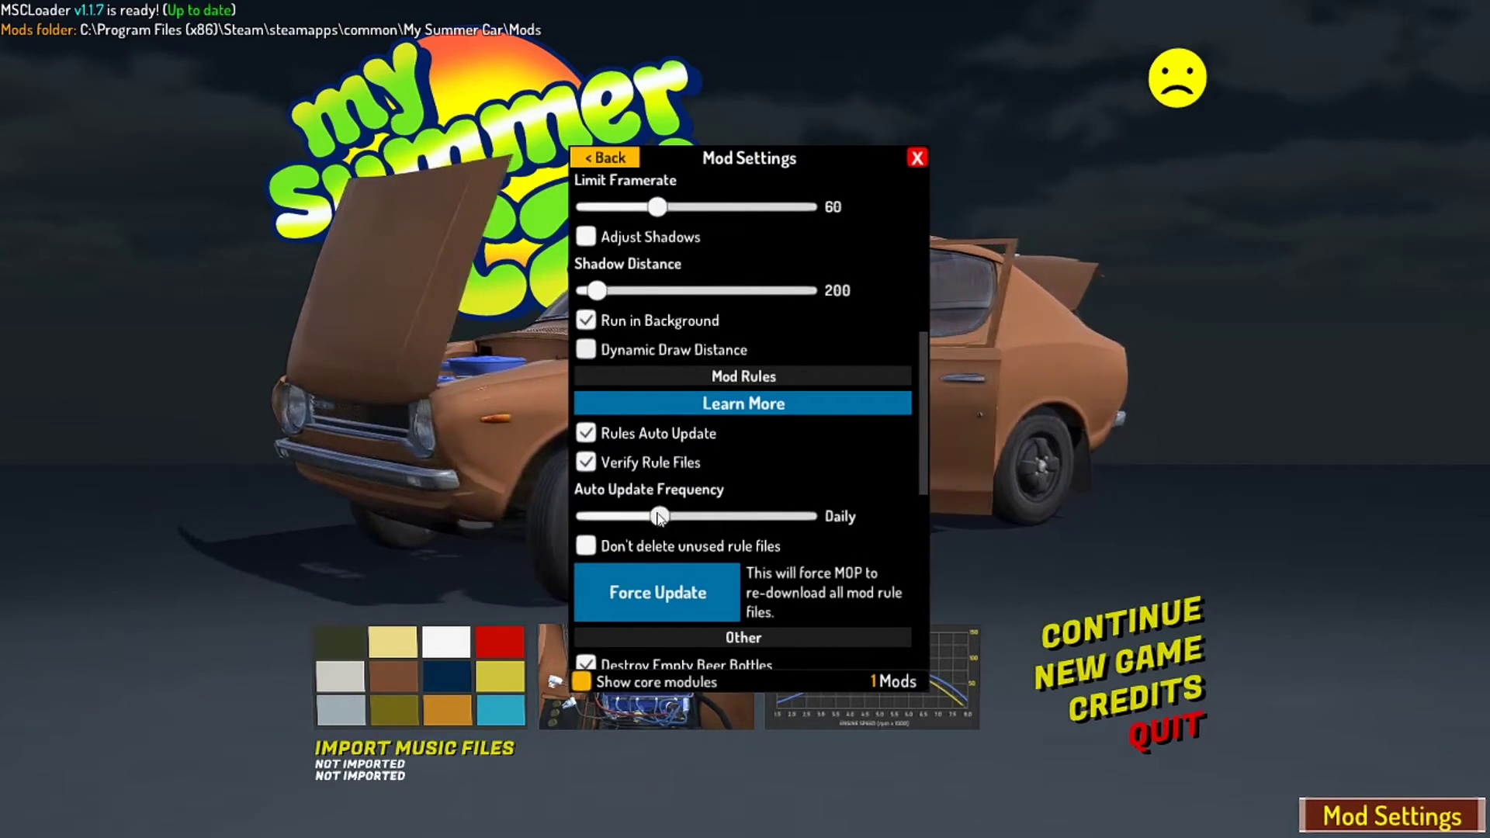
pyautogui.moveTo(660, 515); pyautogui.dragTo(721, 512)
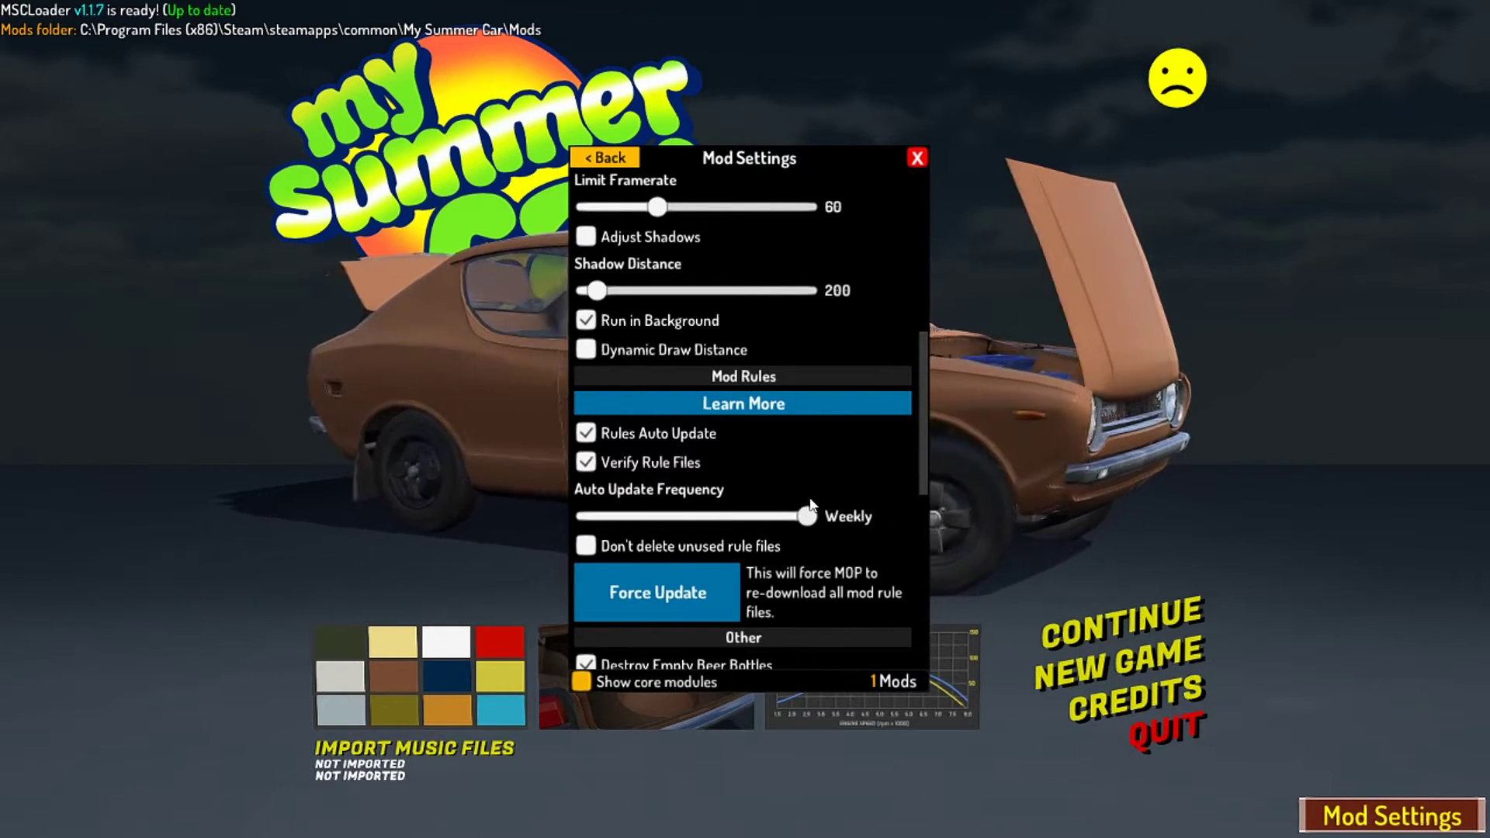
pyautogui.moveTo(698, 510); pyautogui.dragTo(660, 516)
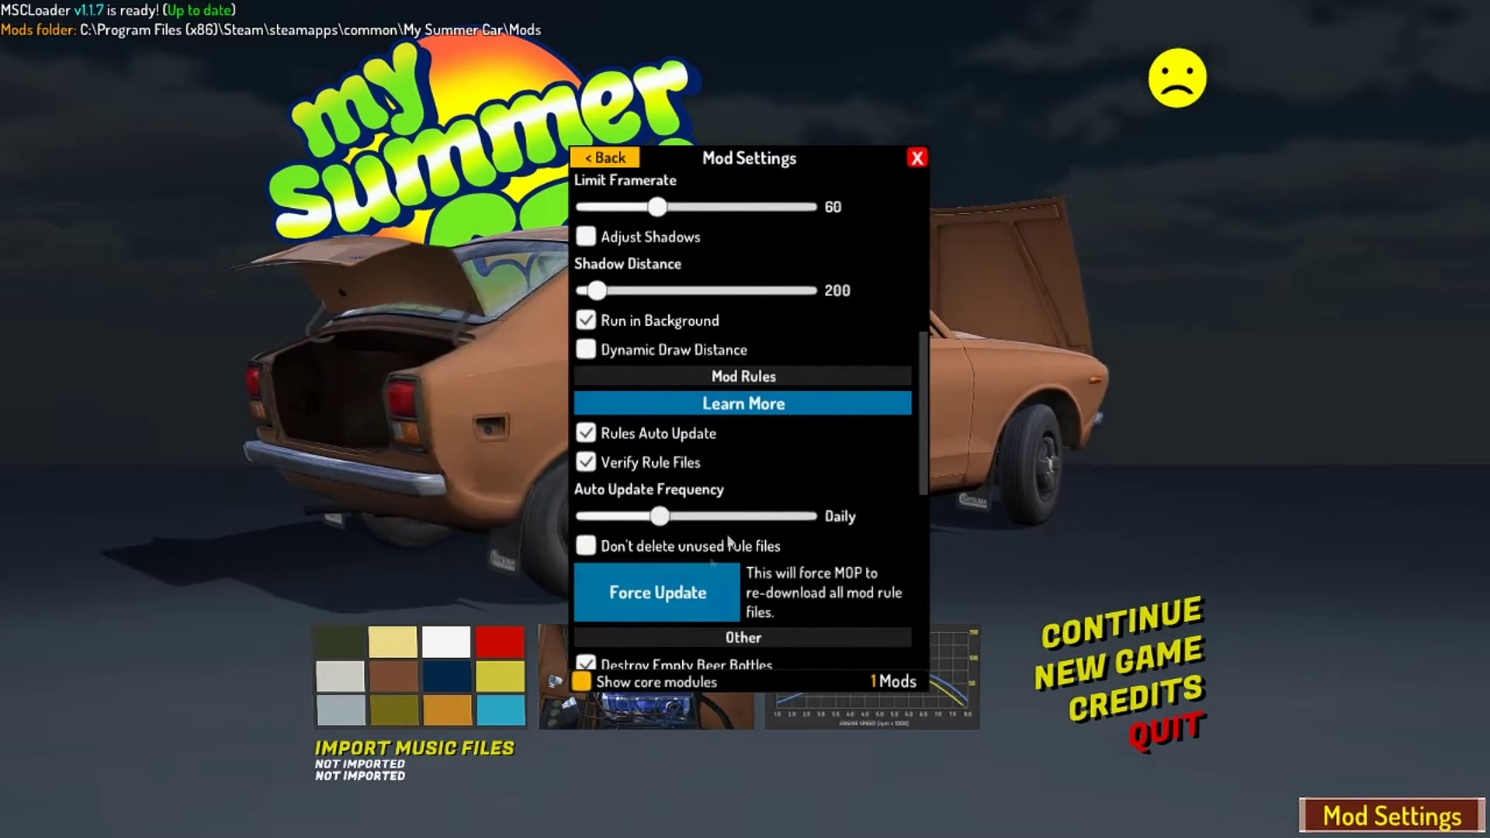
pyautogui.scroll(-1, 646, 551)
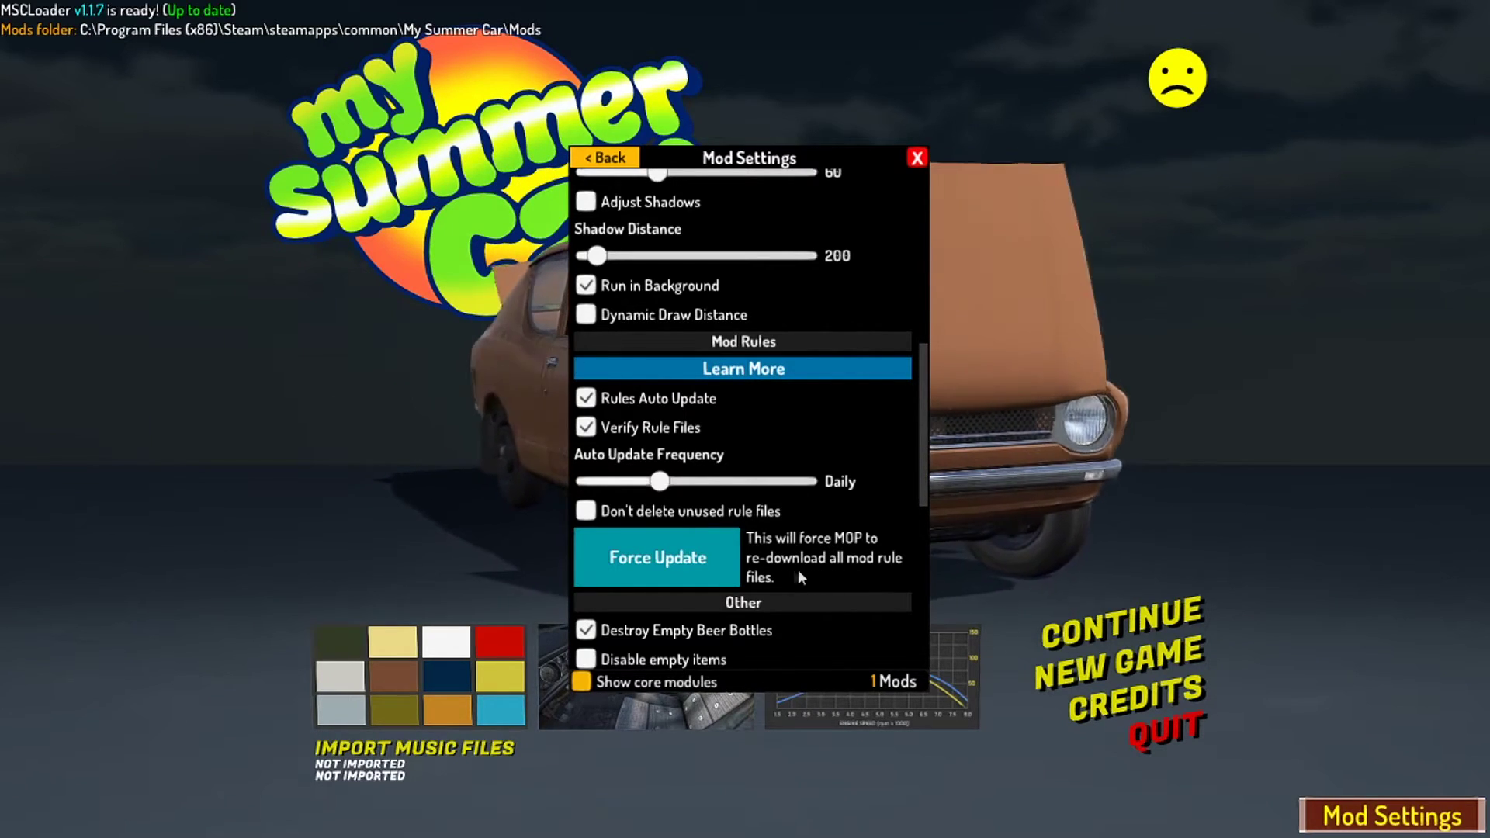
pyautogui.scroll(-1, 784, 574)
pyautogui.scroll(-2, 784, 574)
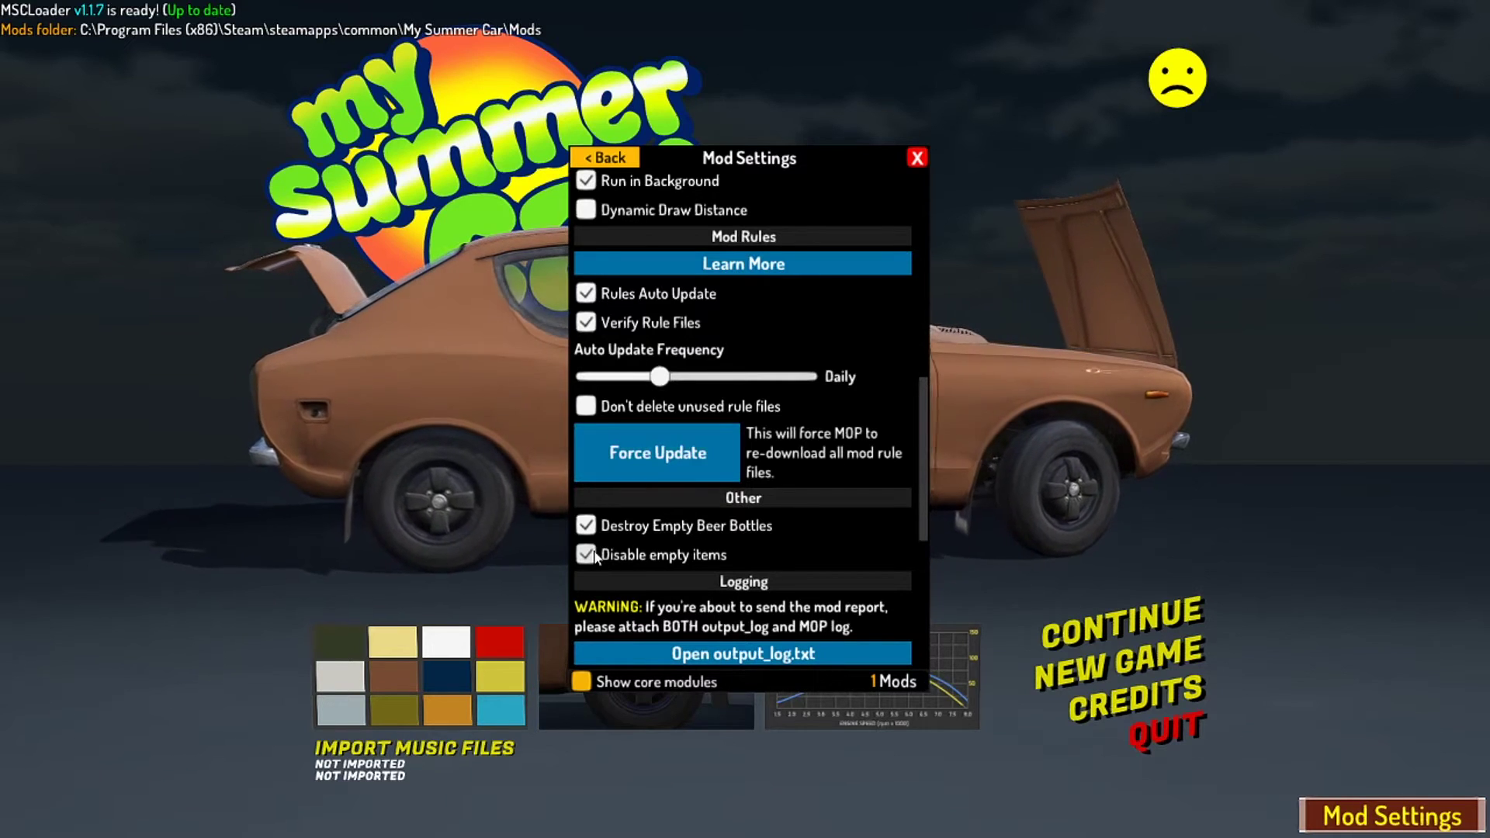
# - Tick Disable empty items in the MOP settings and close Mod Settings
pyautogui.click(622, 555)
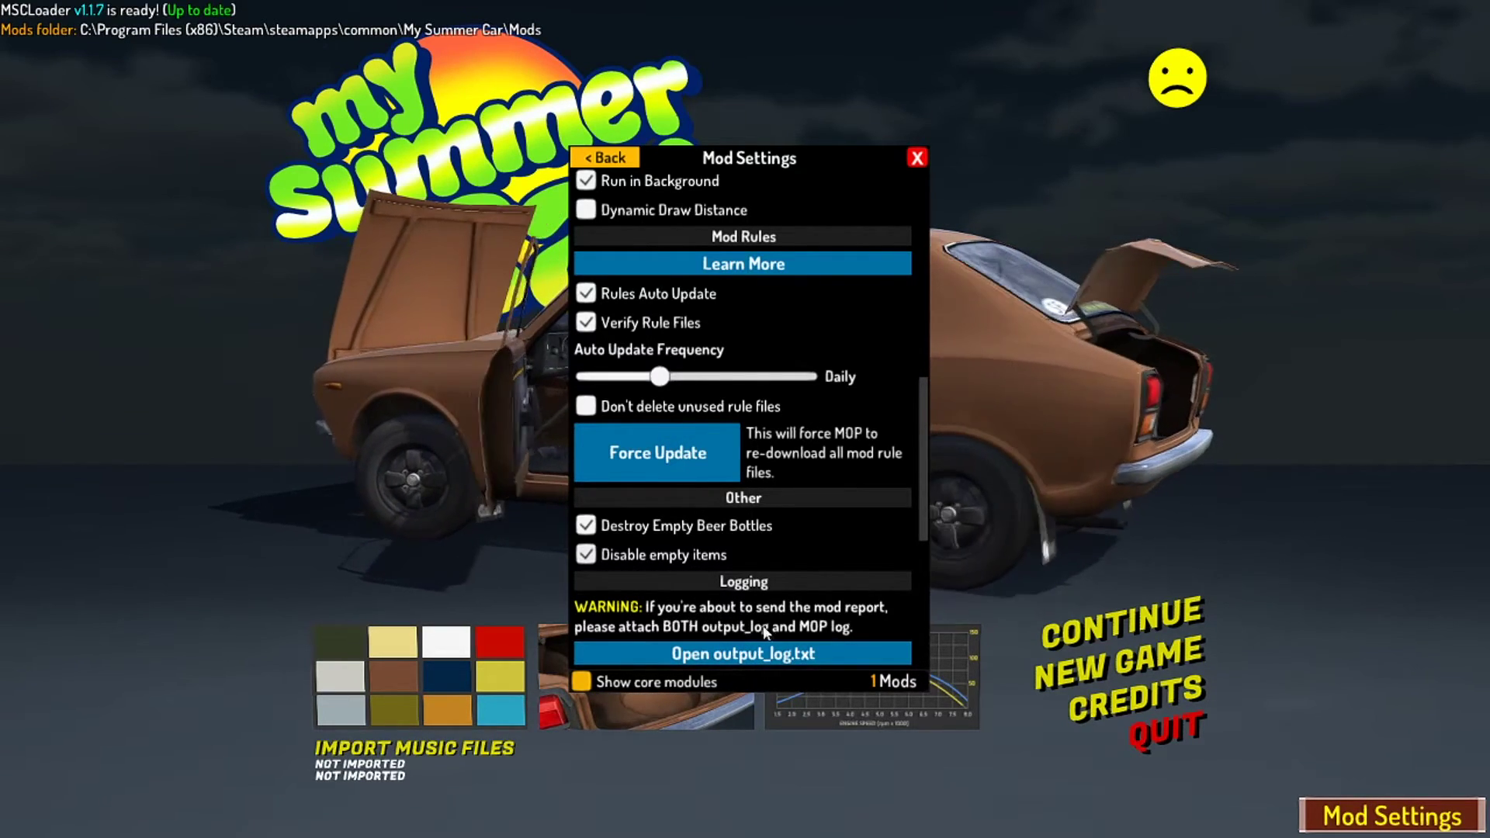
pyautogui.scroll(-5, 807, 588)
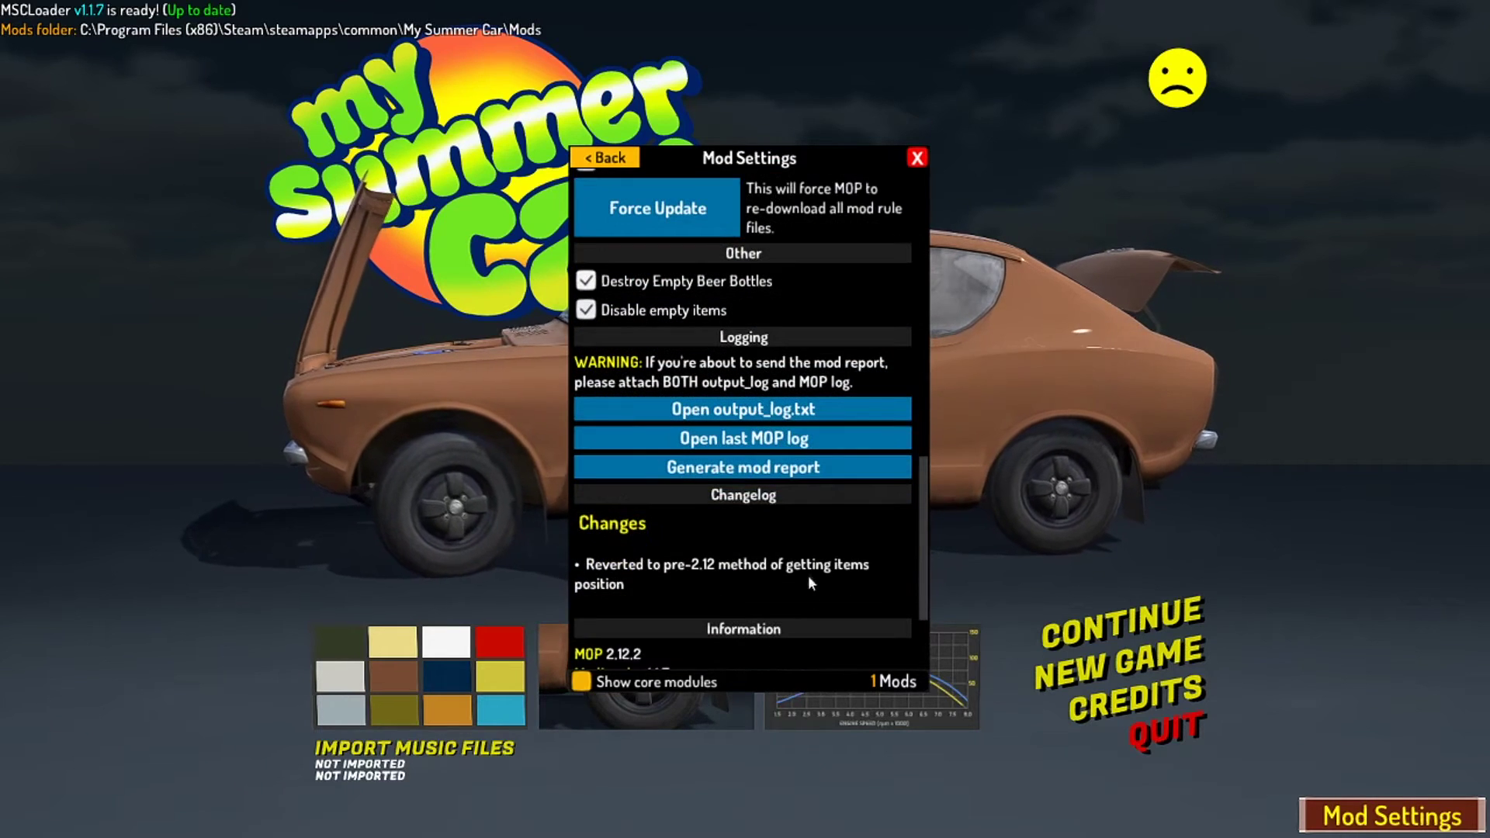
pyautogui.scroll(-1, 780, 547)
pyautogui.scroll(-2, 745, 519)
pyautogui.scroll(4, 740, 513)
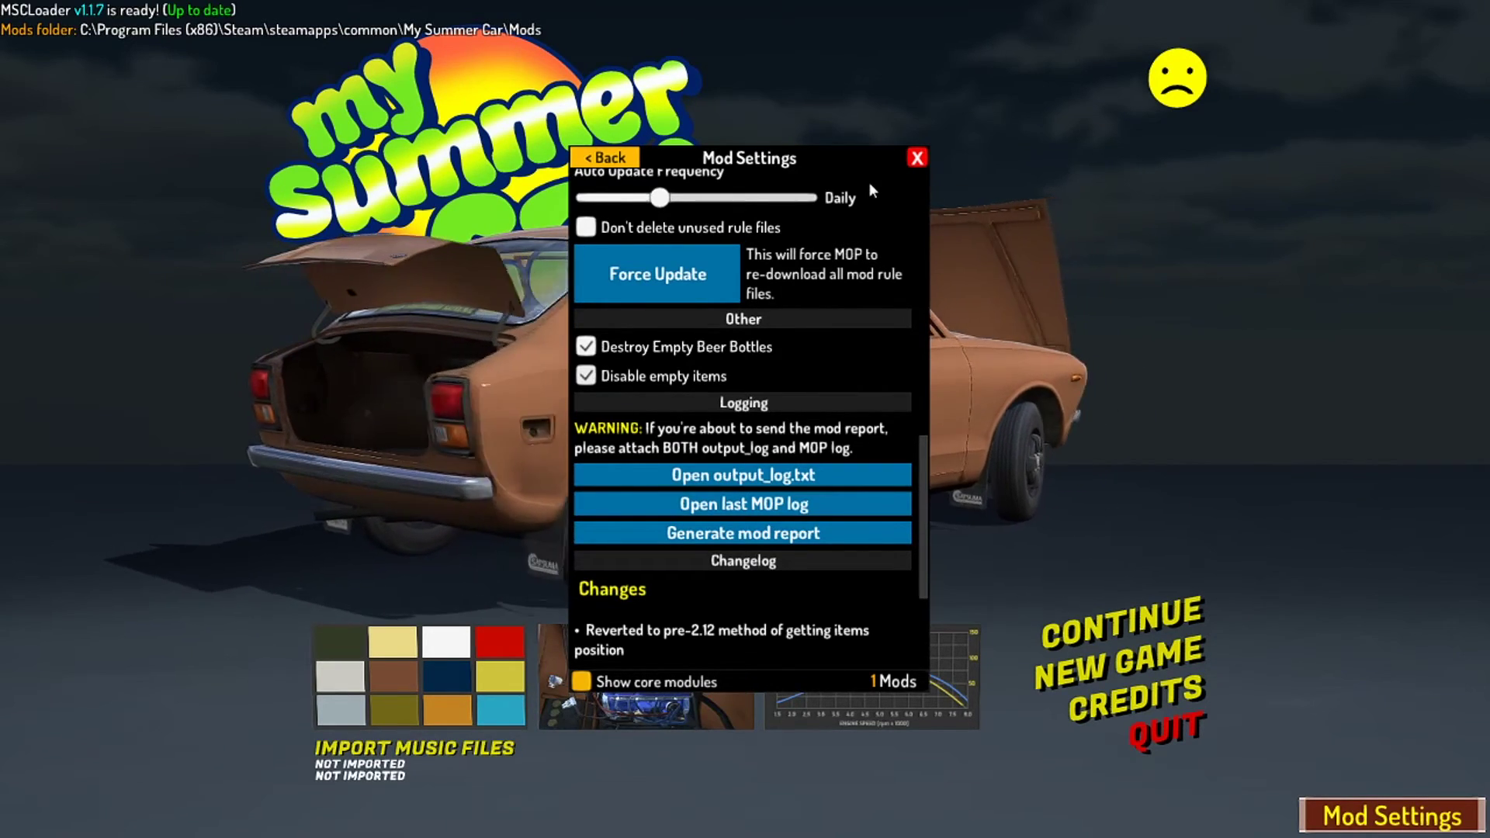
pyautogui.click(916, 158)
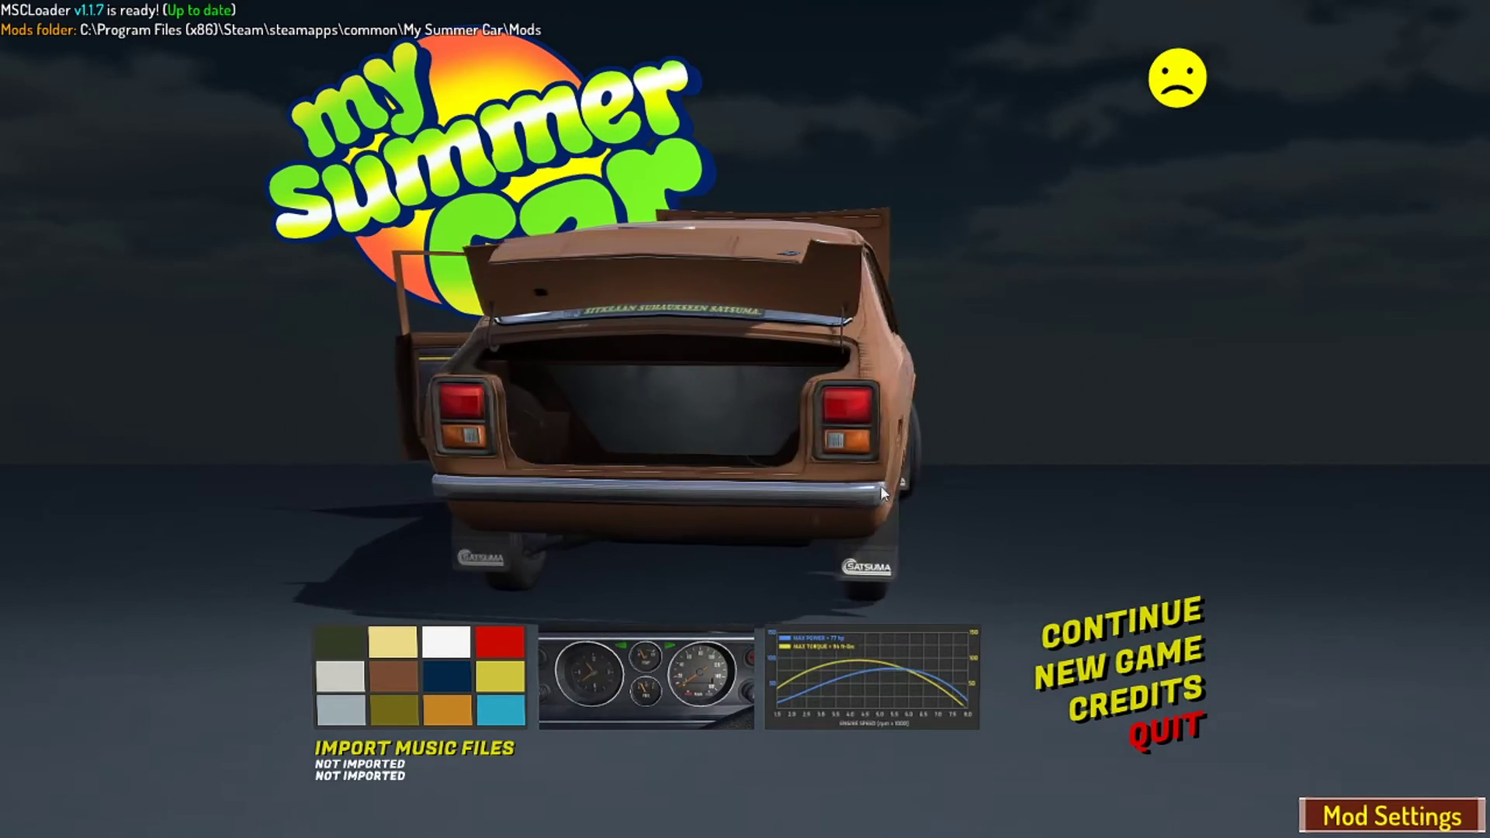
# - Quit to the Steam library and relaunch My Summer Car into a new game
pyautogui.click(1157, 733)
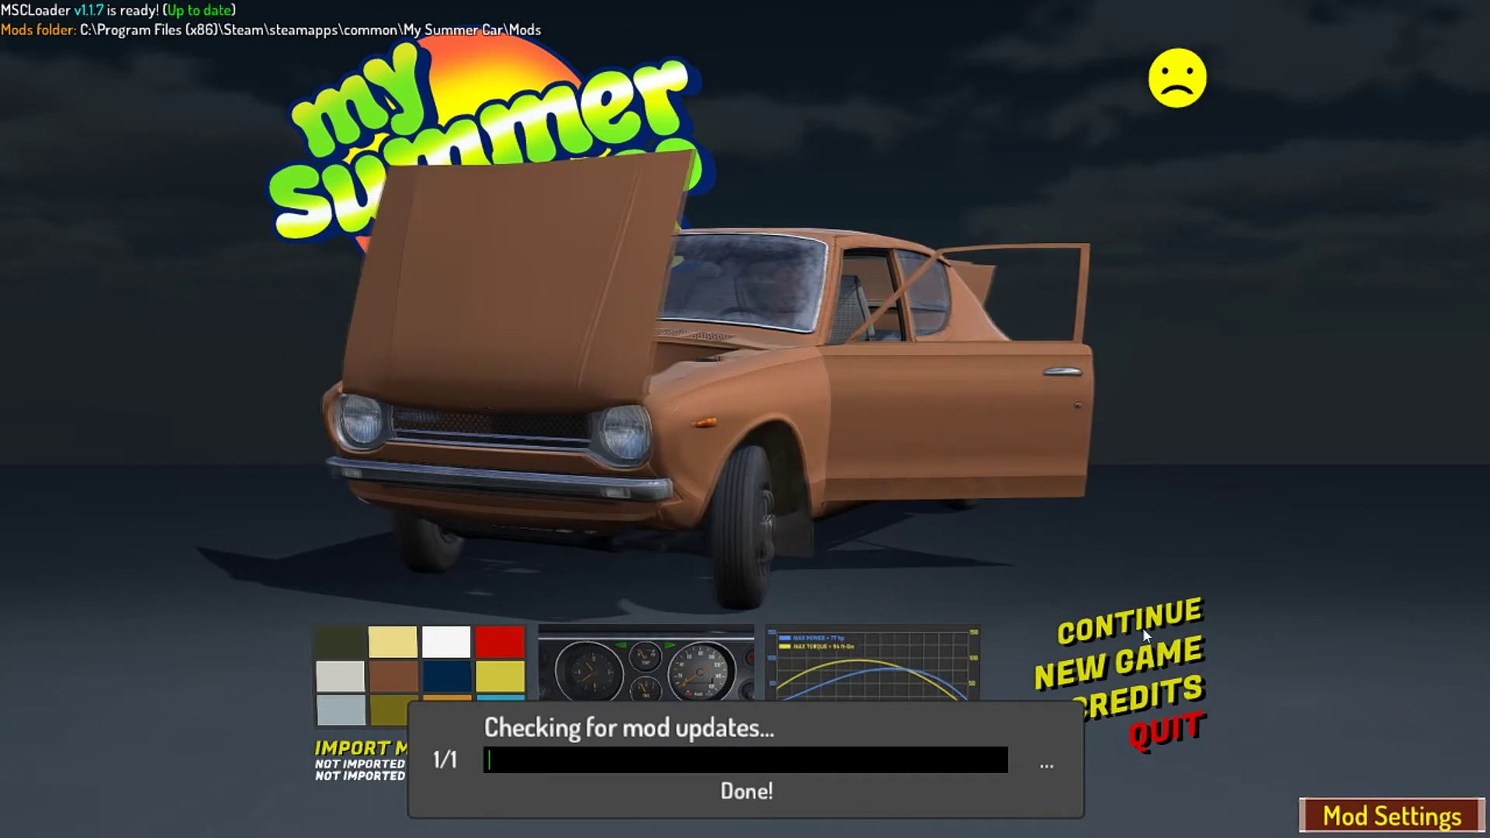
pyautogui.click(1144, 636)
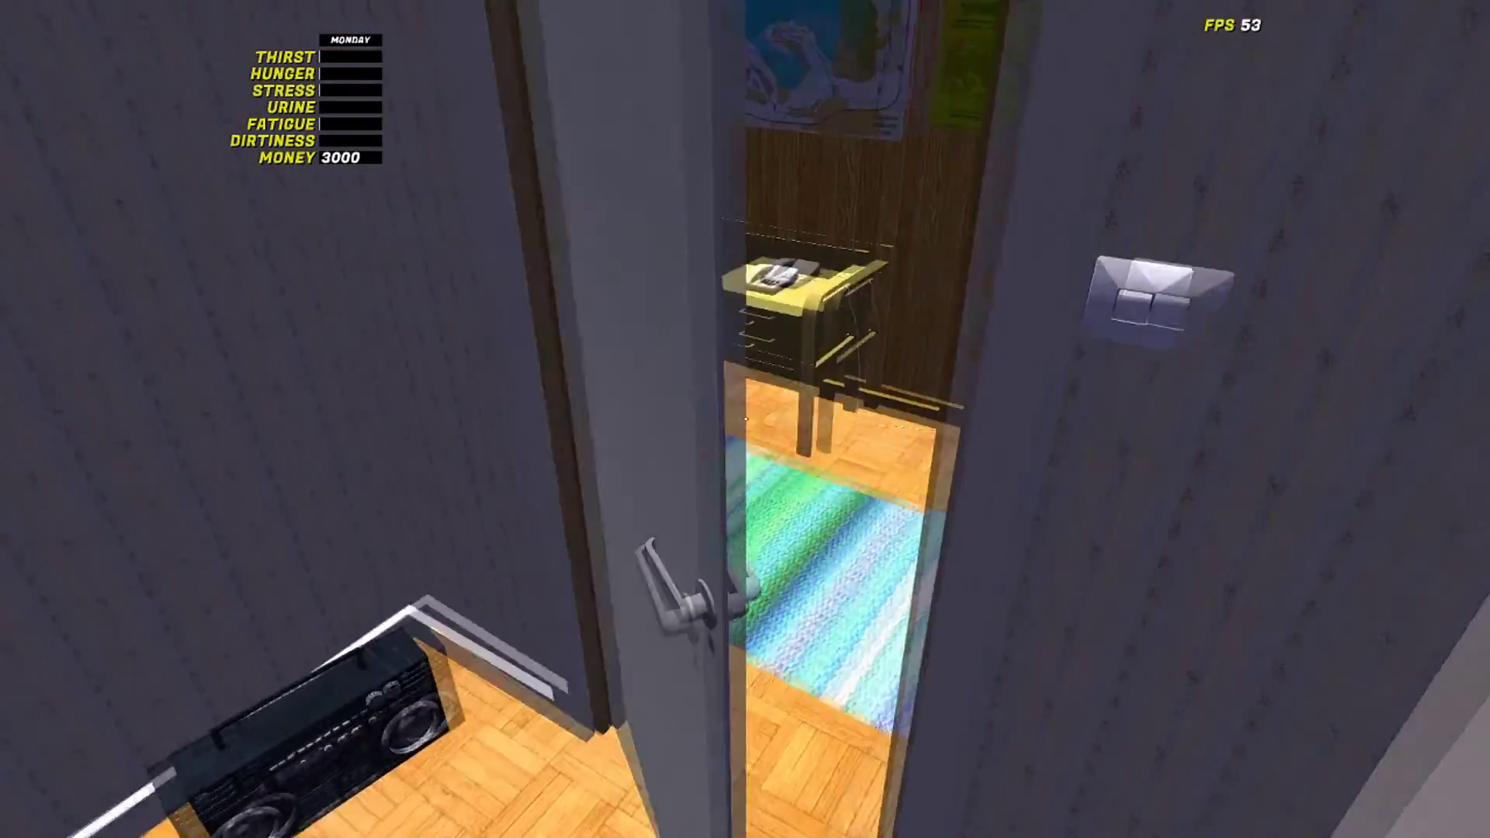
# - Walk through the house, open the brown door, and cross the dirt yard outside
pyautogui.press('w')
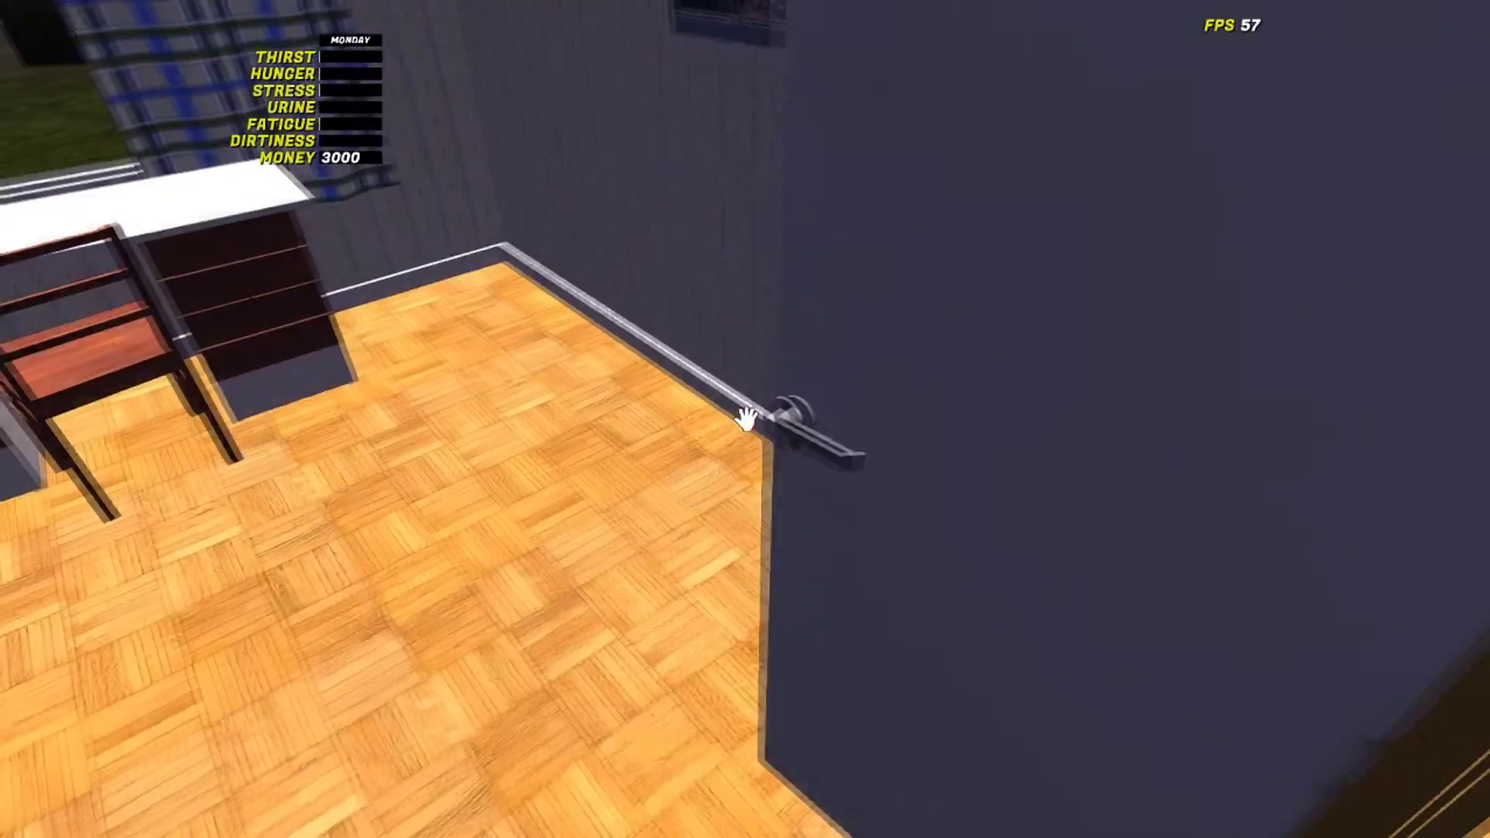
pyautogui.click(744, 419)
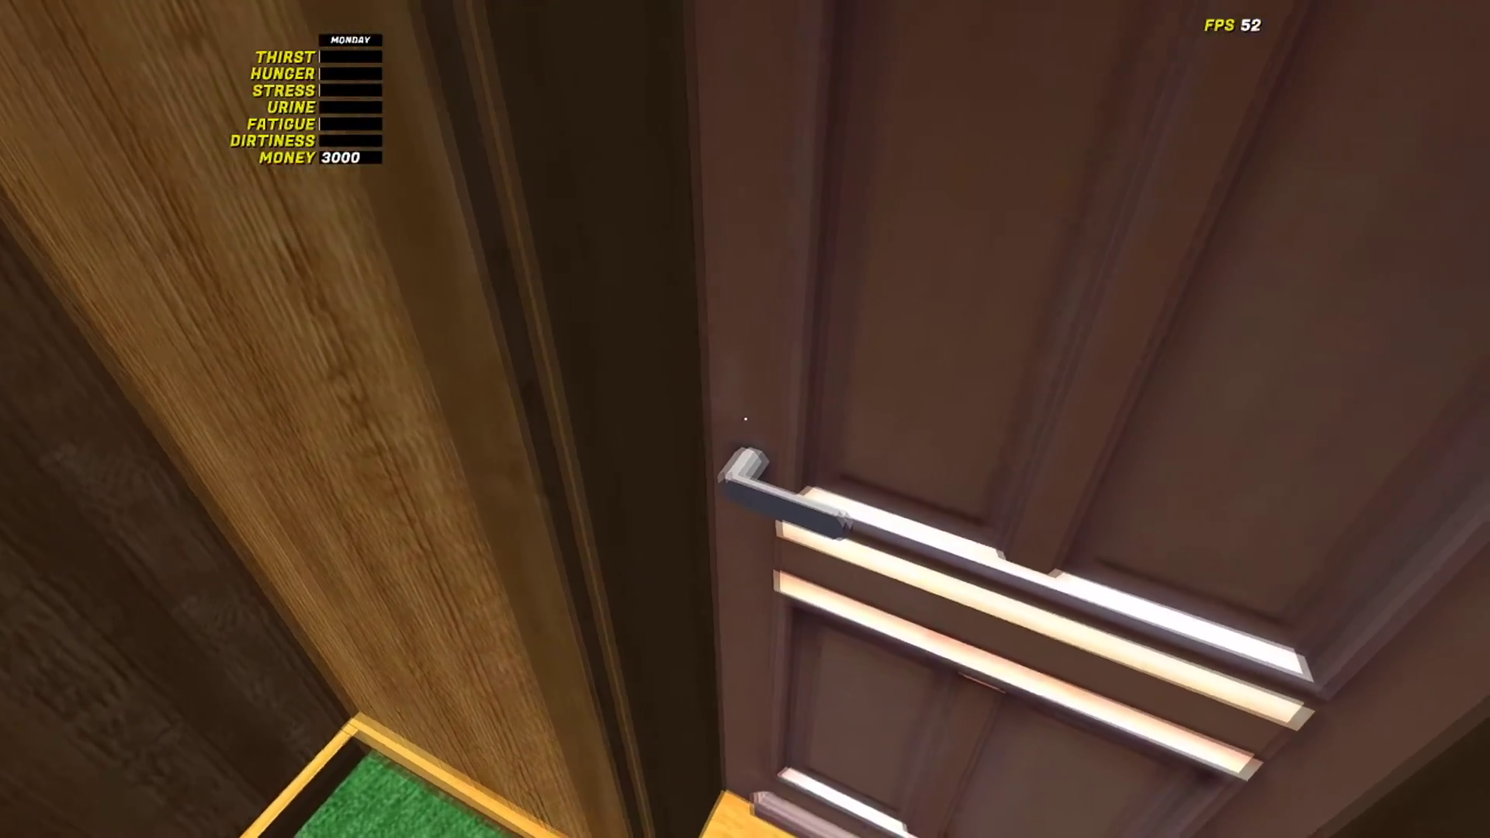
pyautogui.press('w')
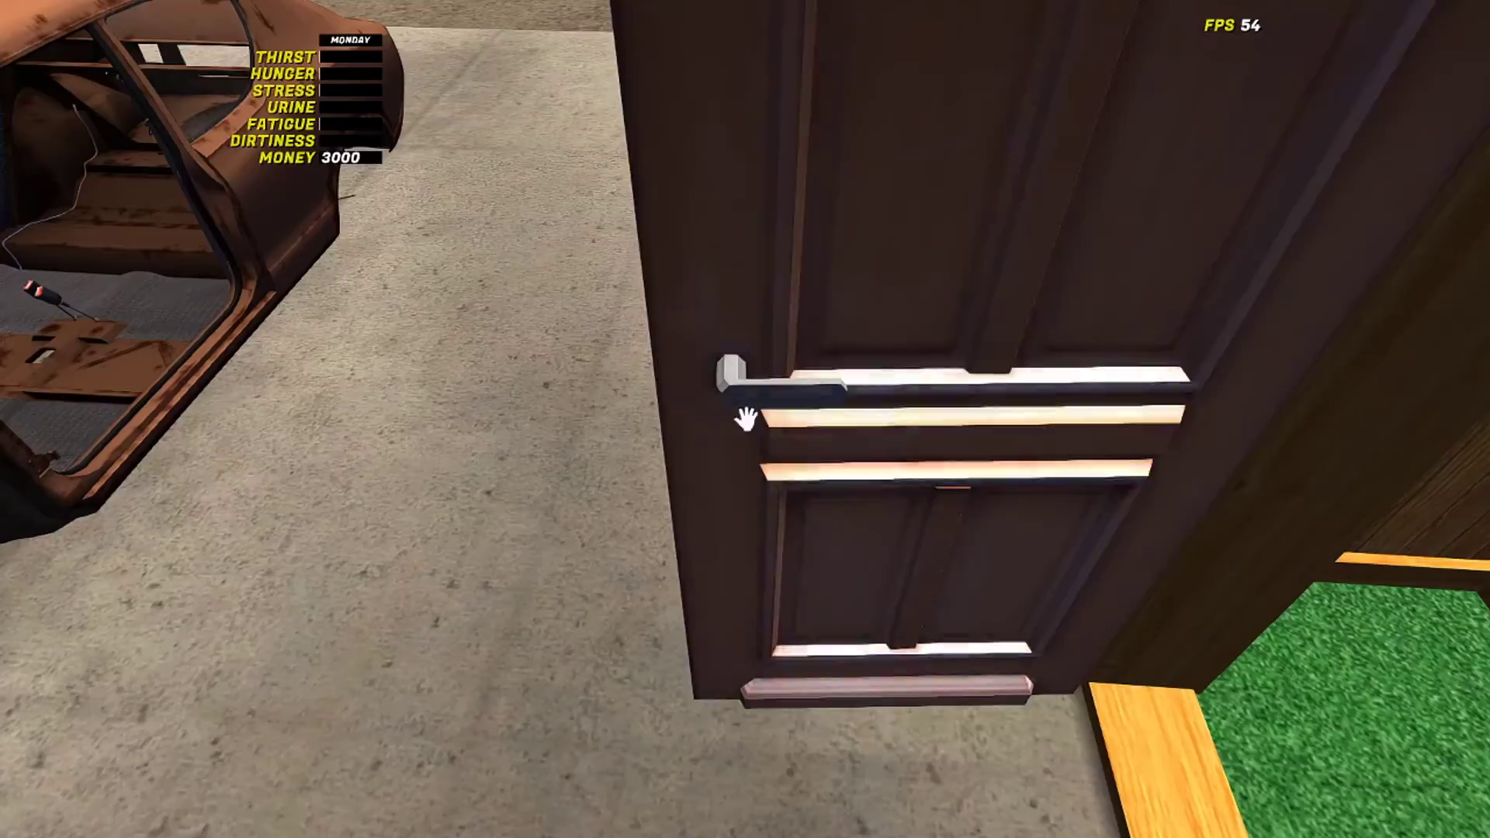
pyautogui.press('w')
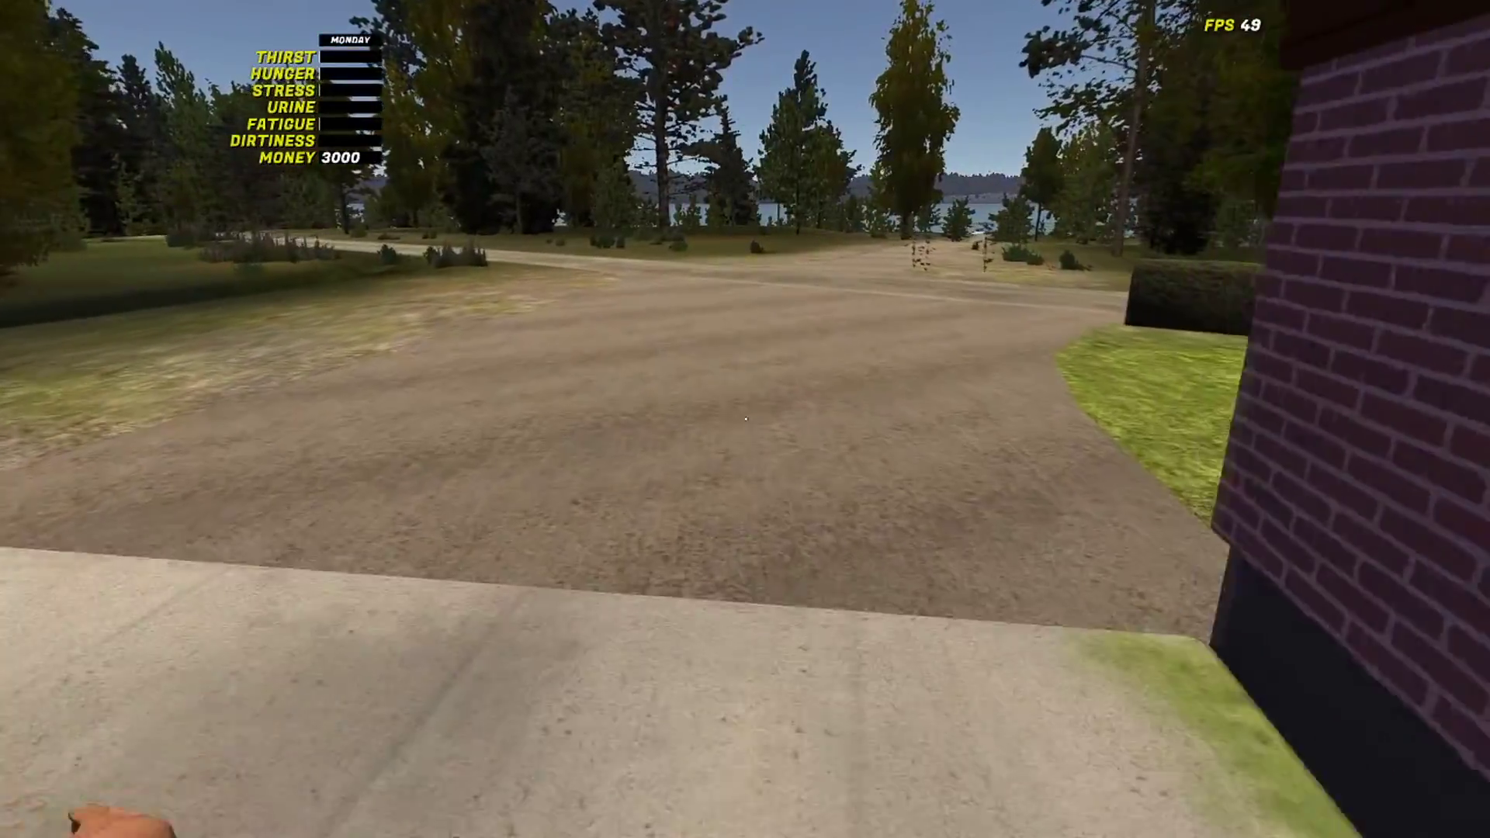
pyautogui.press('w')
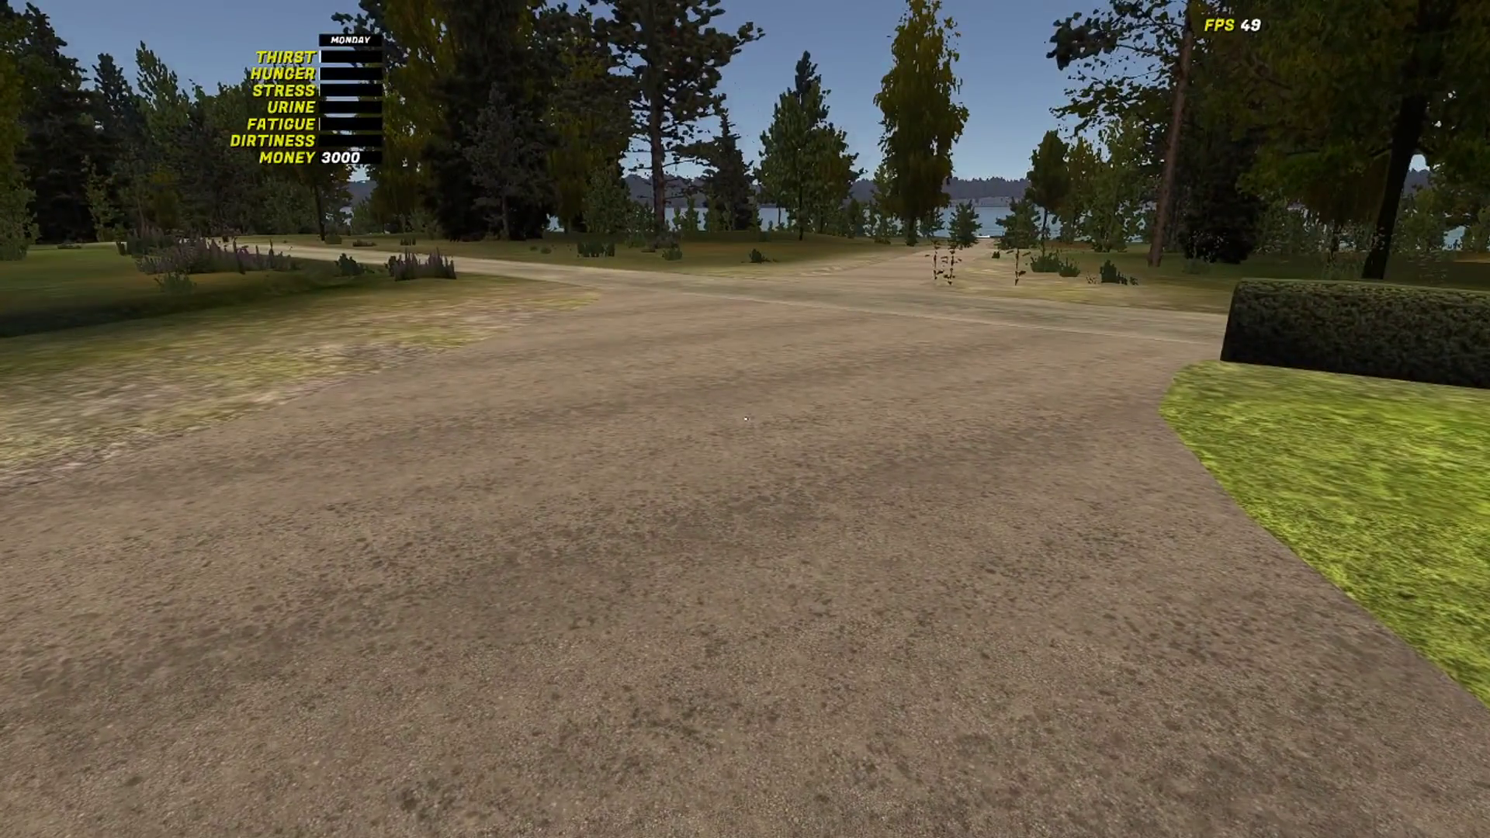